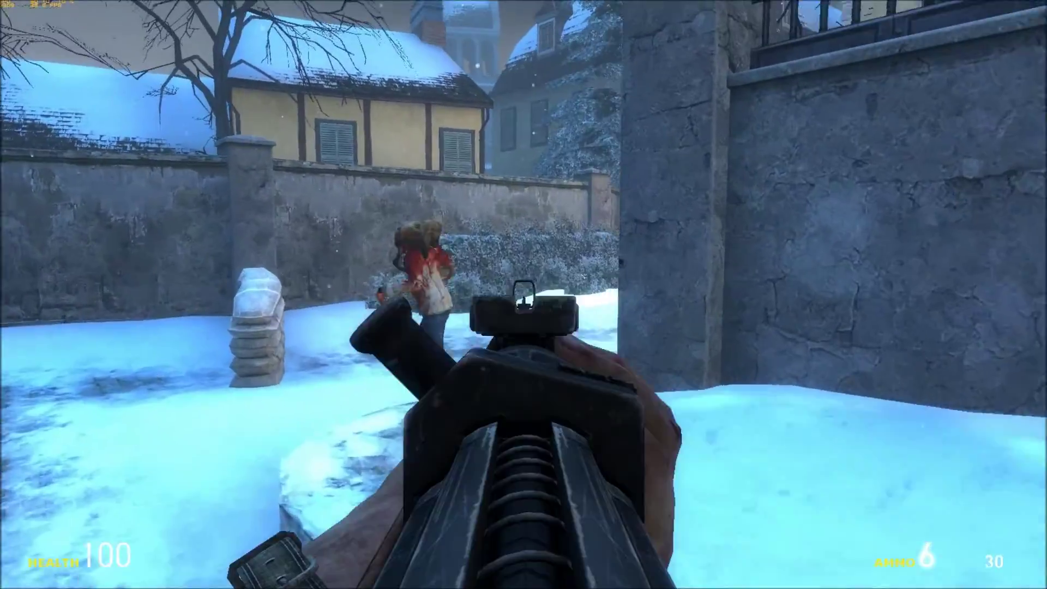
left_click(523, 294)
key("2")
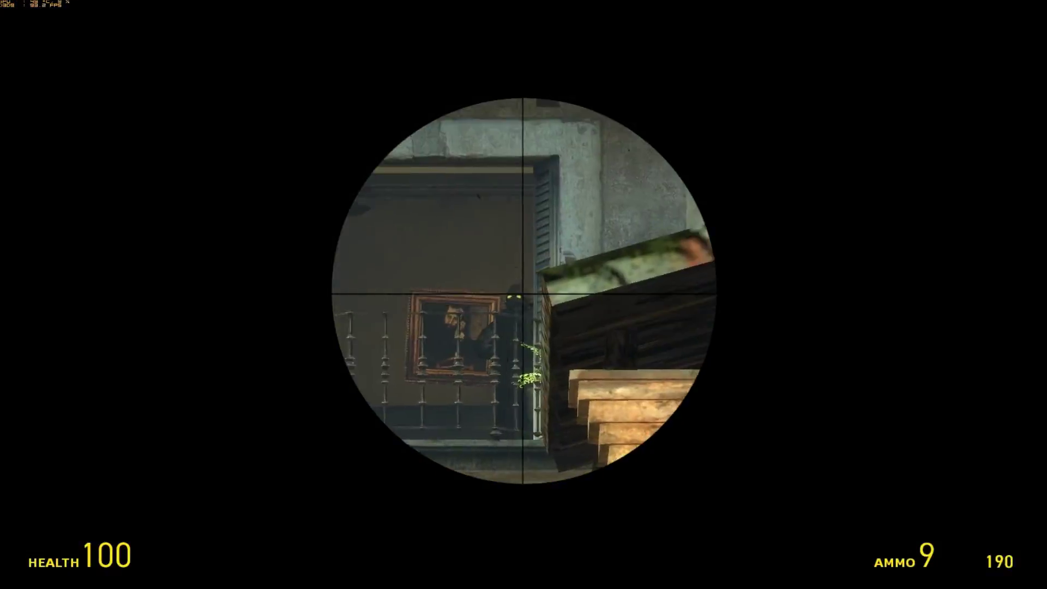
left_click(524, 294)
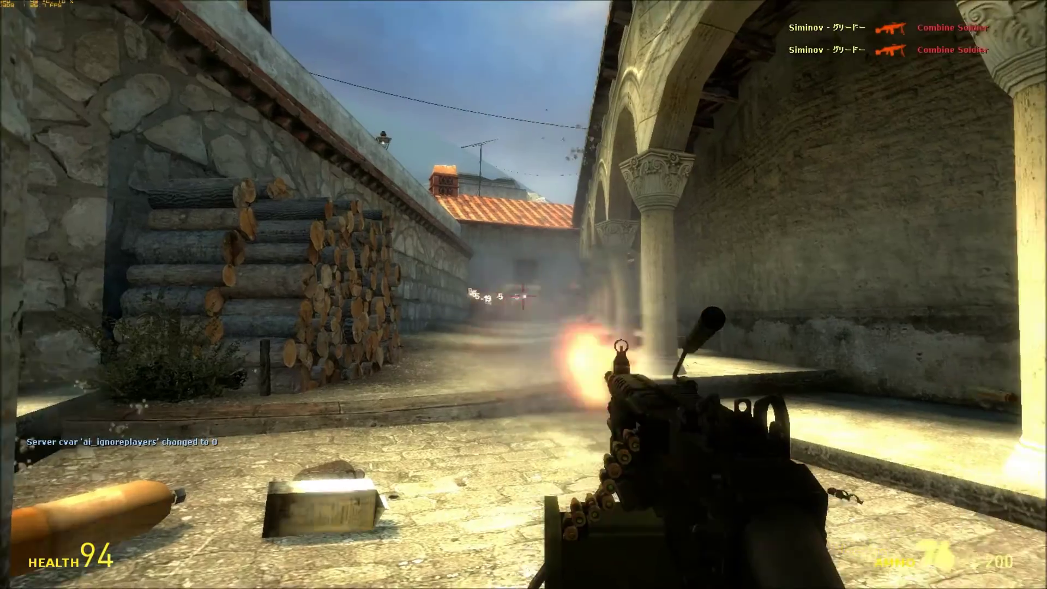
left_click(523, 295)
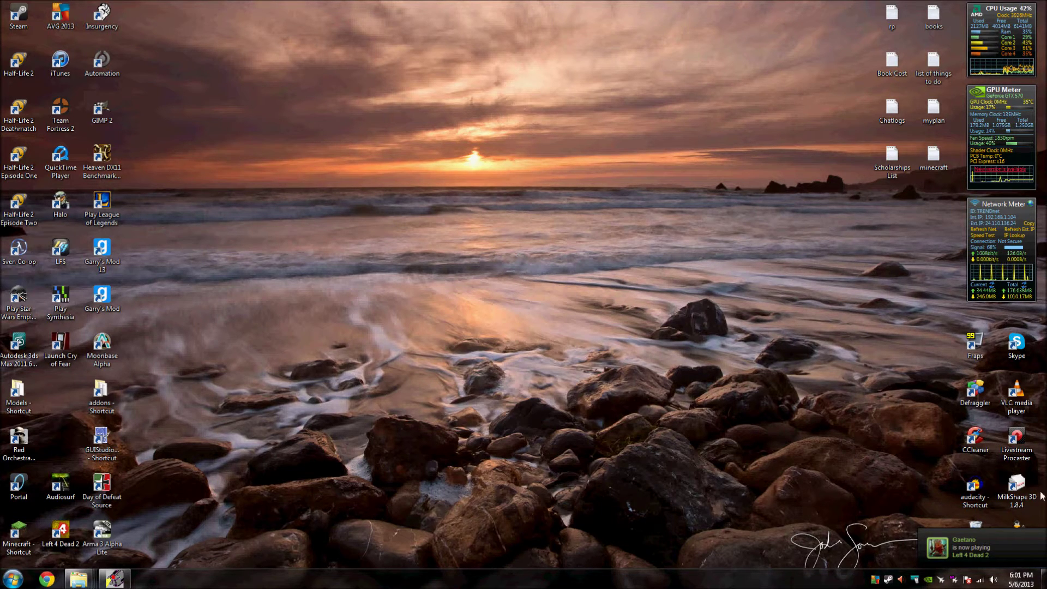
Launch MilkShape 3D and restore its maximized window to a smaller size
double_click(1024, 482)
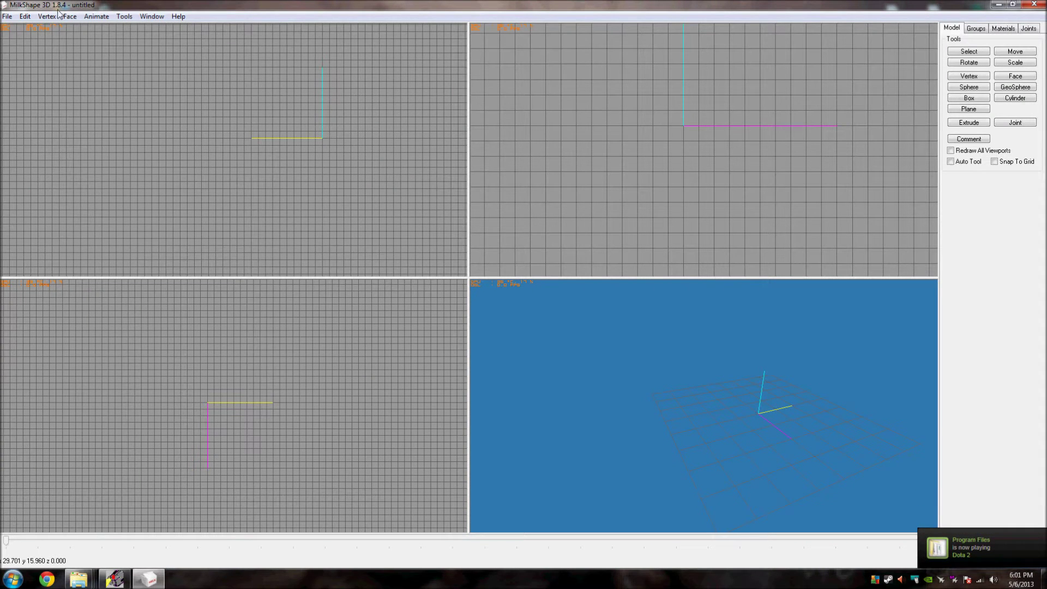
left_click(1012, 5)
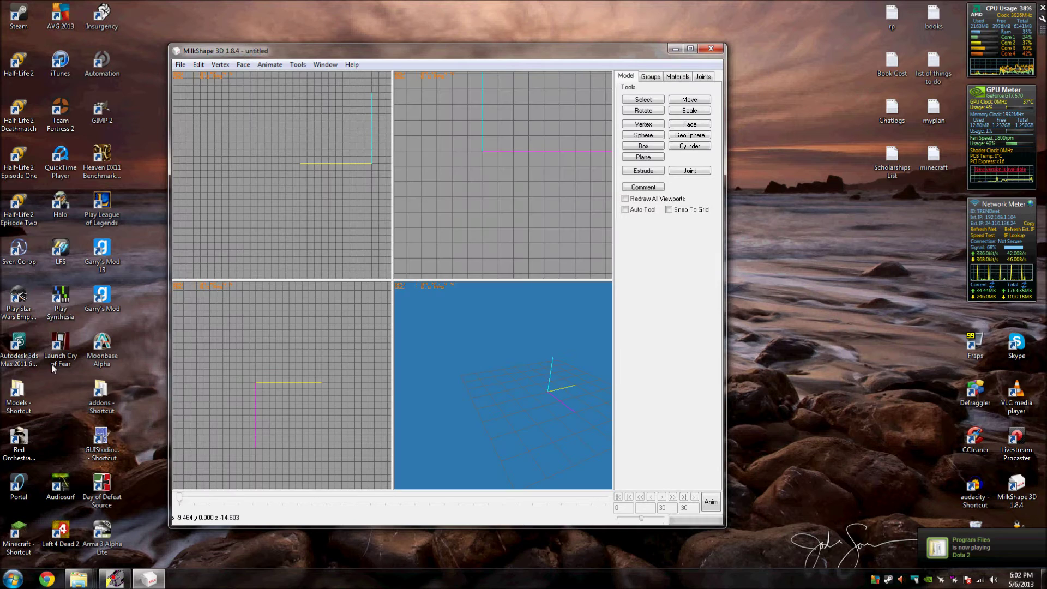
Switch to the steamapps folder and open the garrysmod content cache file in GCFScape
mouse_move(78, 581)
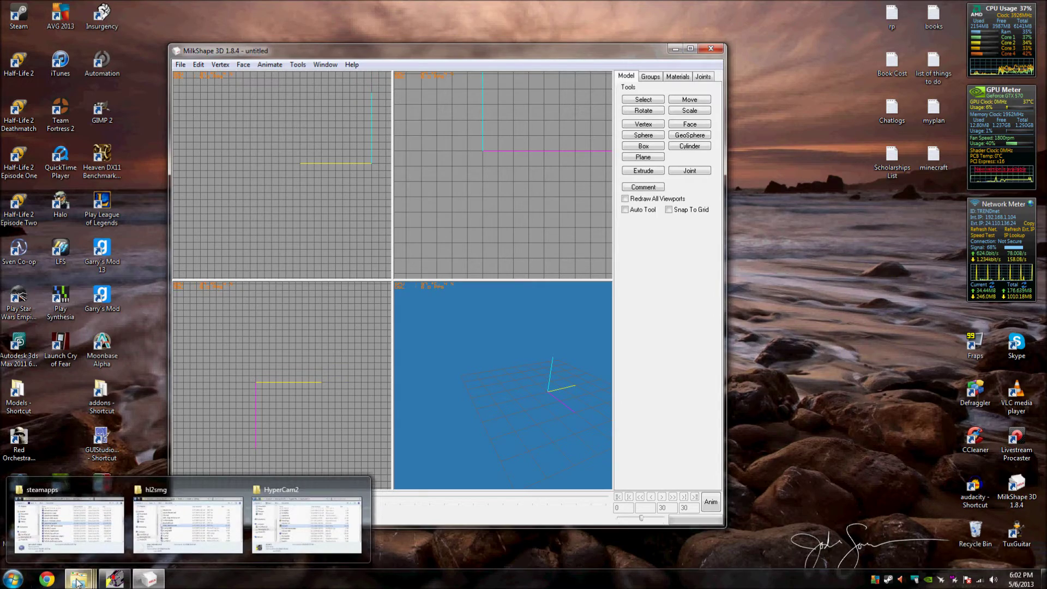
mouse_move(210, 526)
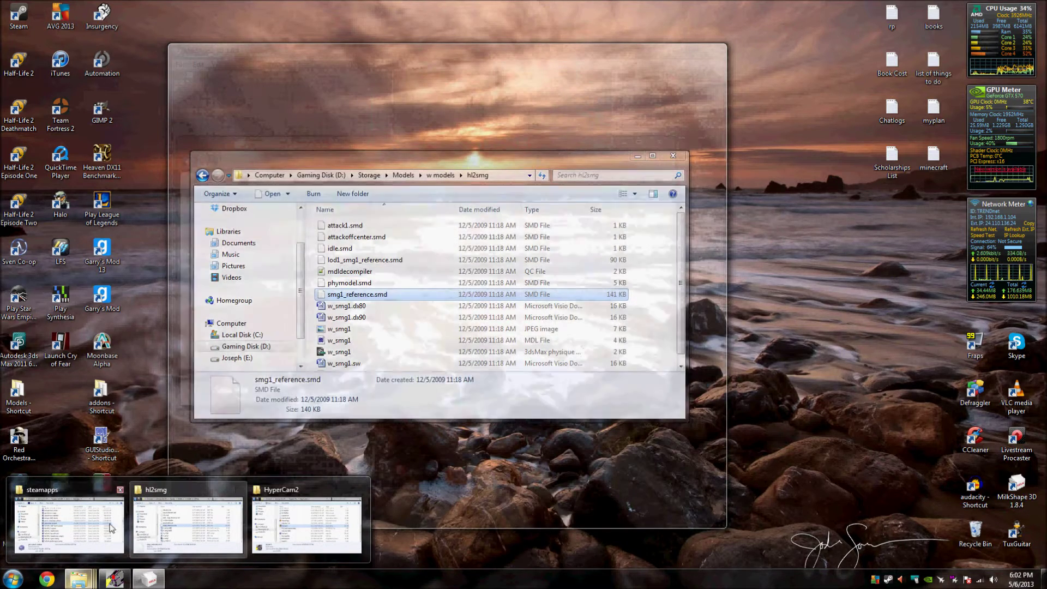
left_click(69, 523)
scroll(480, 299, "up", 5)
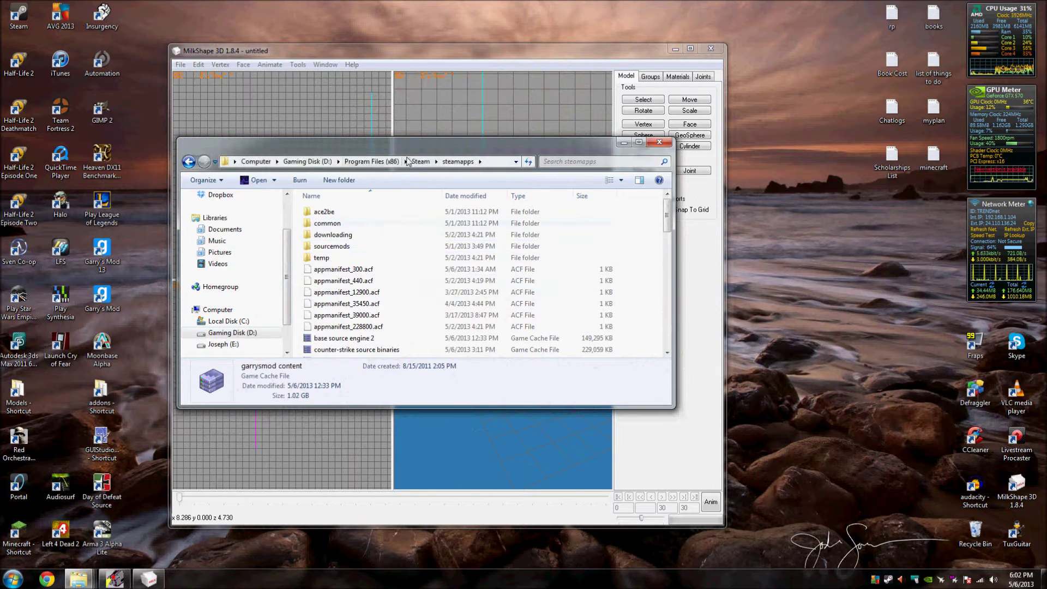
scroll(381, 263, "down", 1)
scroll(380, 263, "down", 4)
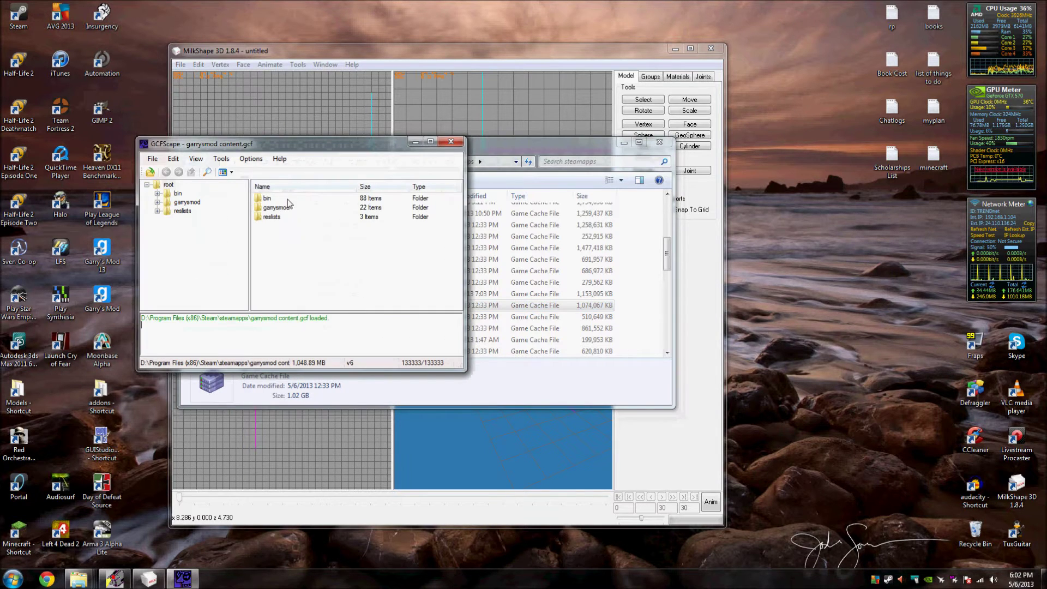
Examine the world weapon models in the archive's garrysmod/models/weapons folder, including w_rif_ak47, and close GCFScape
double_click(281, 207)
scroll(285, 245, "down", 1)
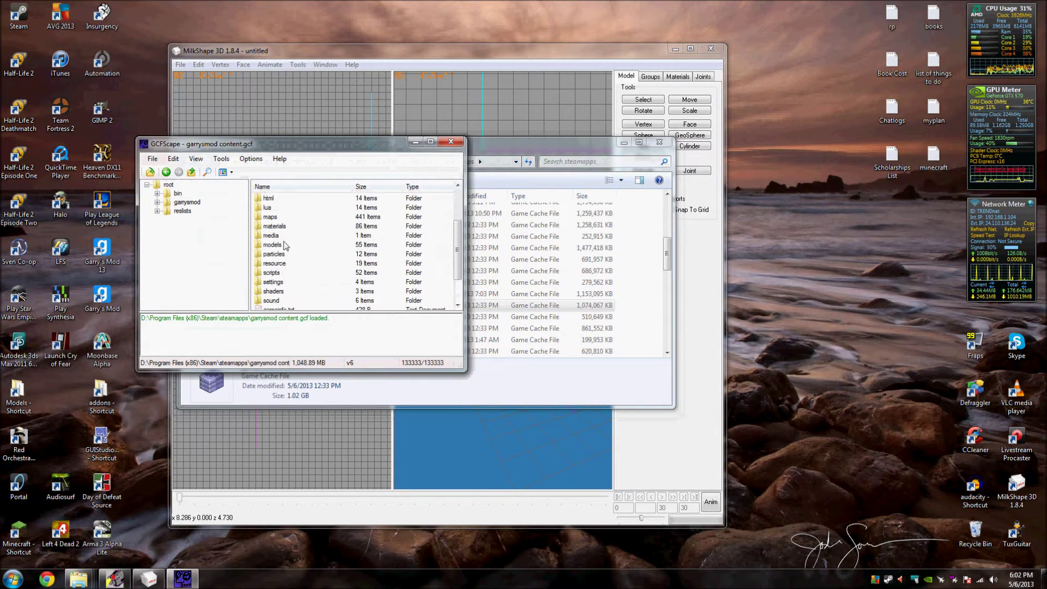
double_click(272, 245)
scroll(284, 244, "down", 2)
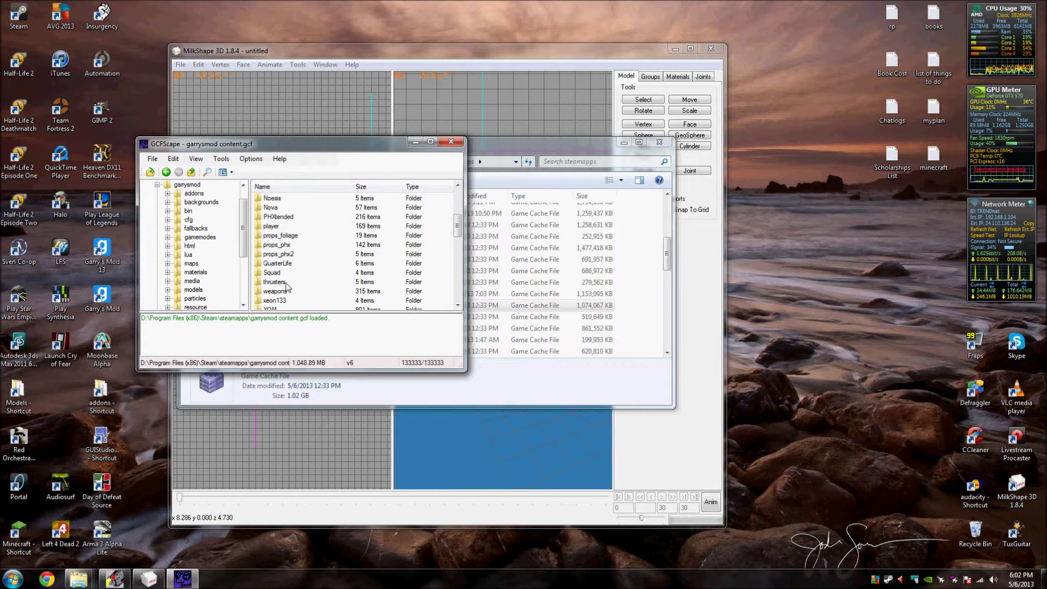
double_click(276, 270)
scroll(312, 205, "down", 10)
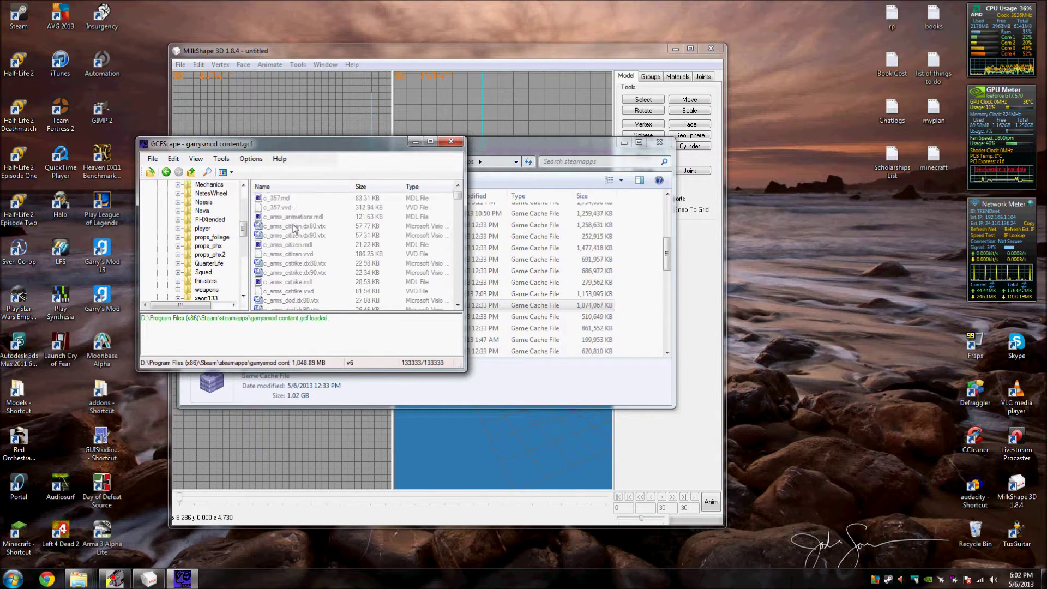
scroll(313, 207, "down", 8)
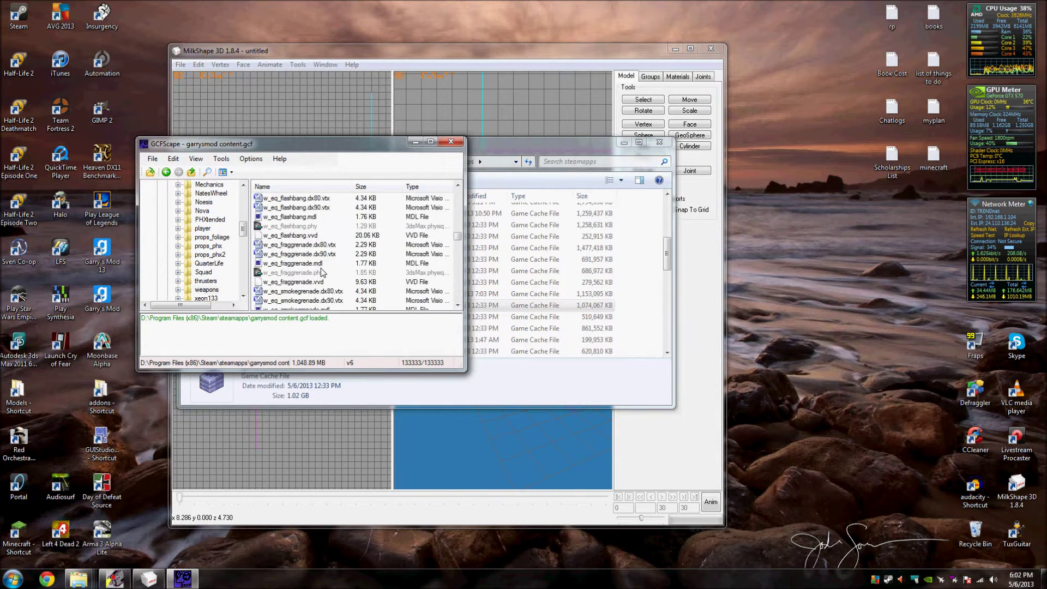
scroll(321, 272, "down", 5)
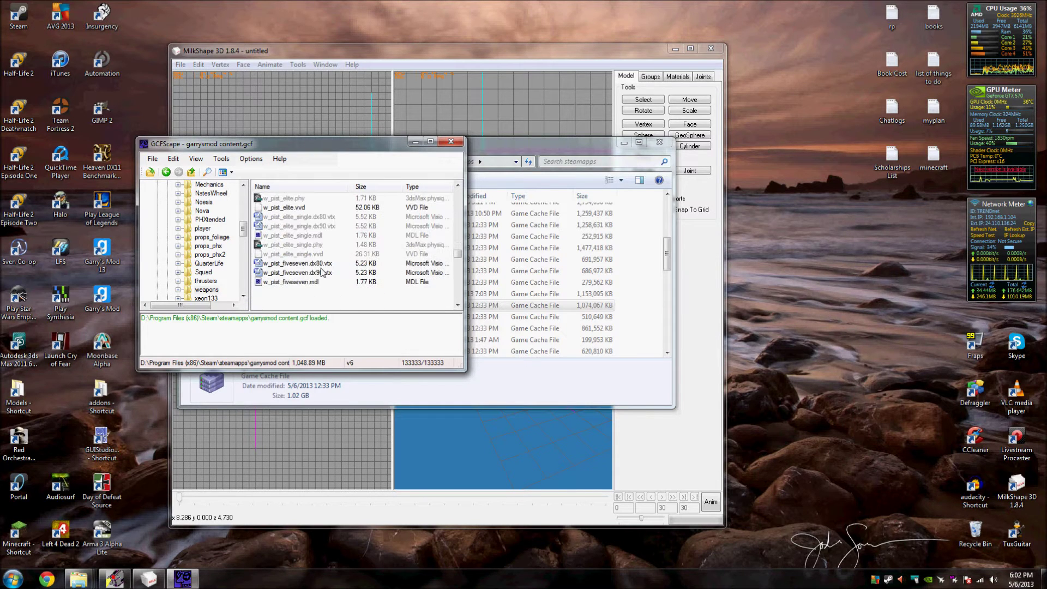
scroll(325, 272, "down", 12)
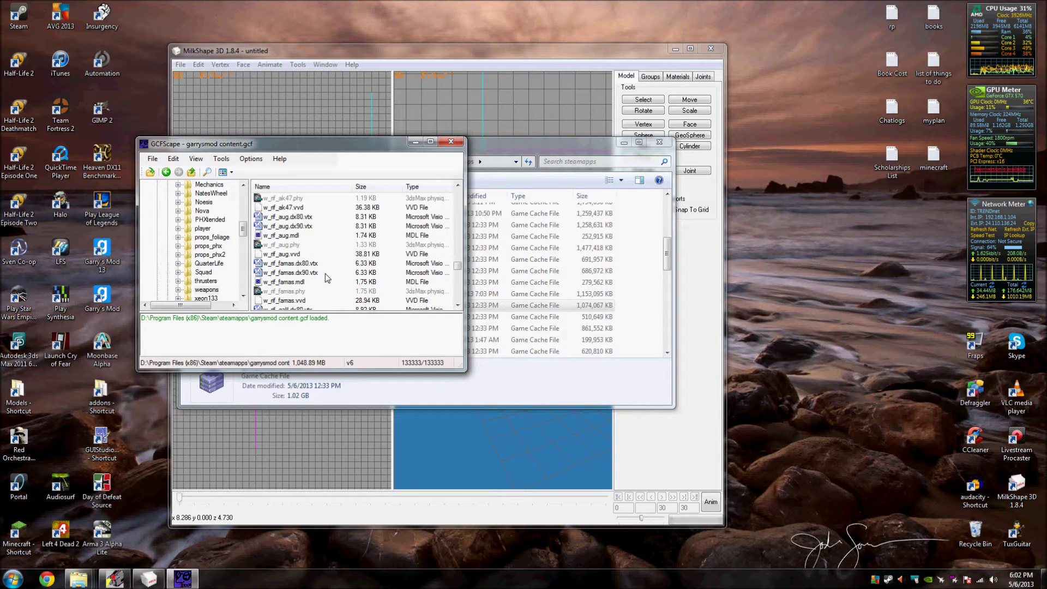
scroll(319, 262, "up", 3)
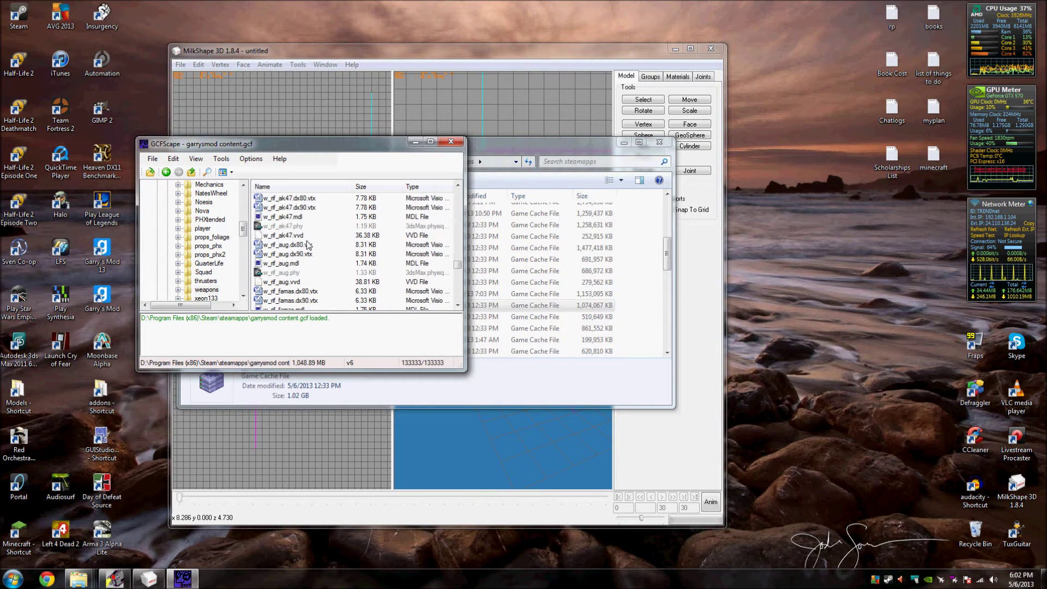
left_click(452, 142)
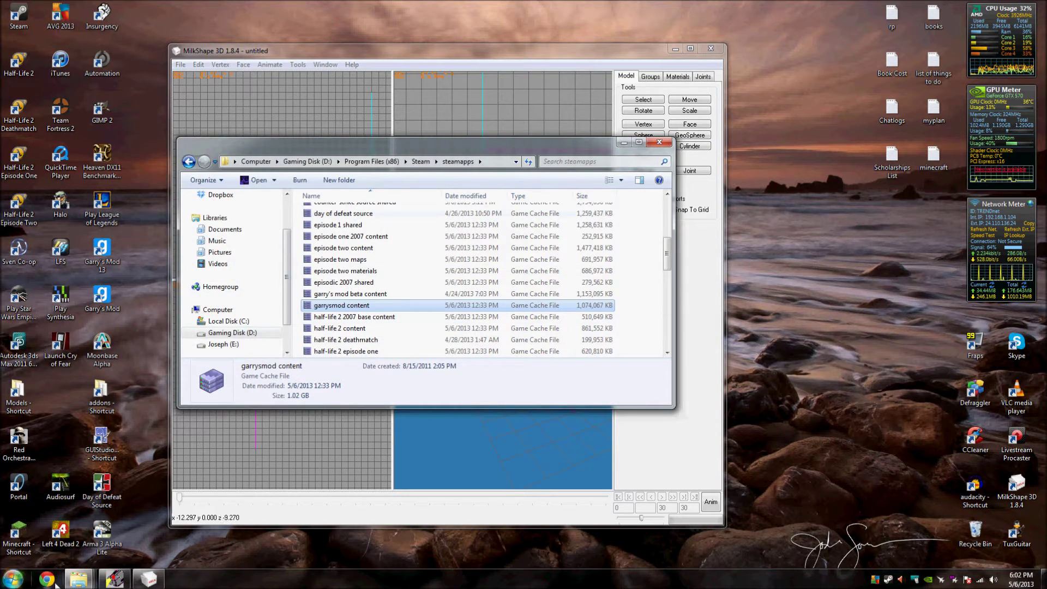
Open the w models folder inside the Models storage folder and examine the set of W_357 model files
double_click(18, 392)
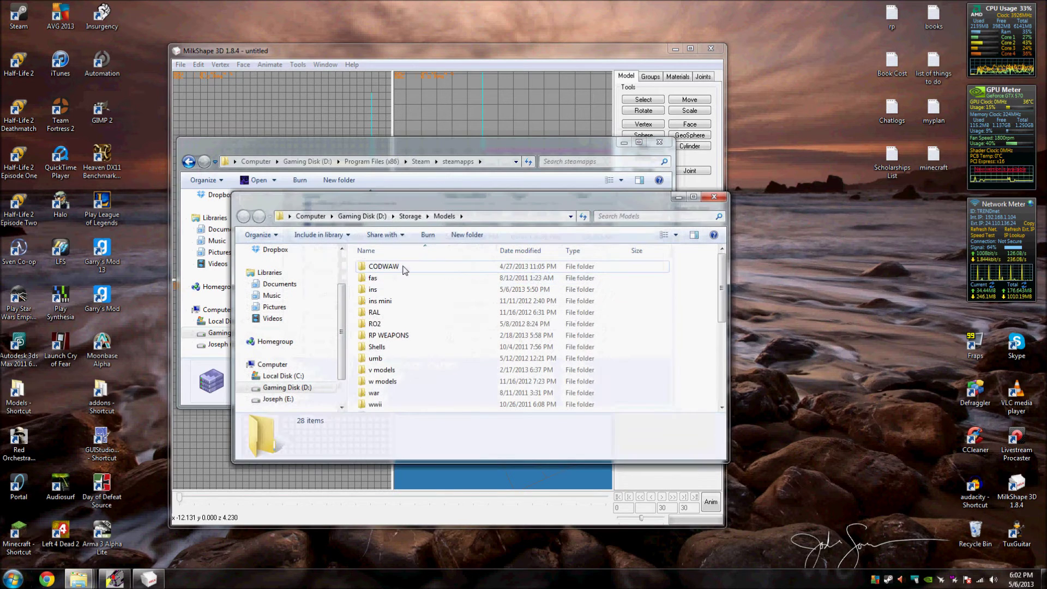
scroll(405, 317, "down", 2)
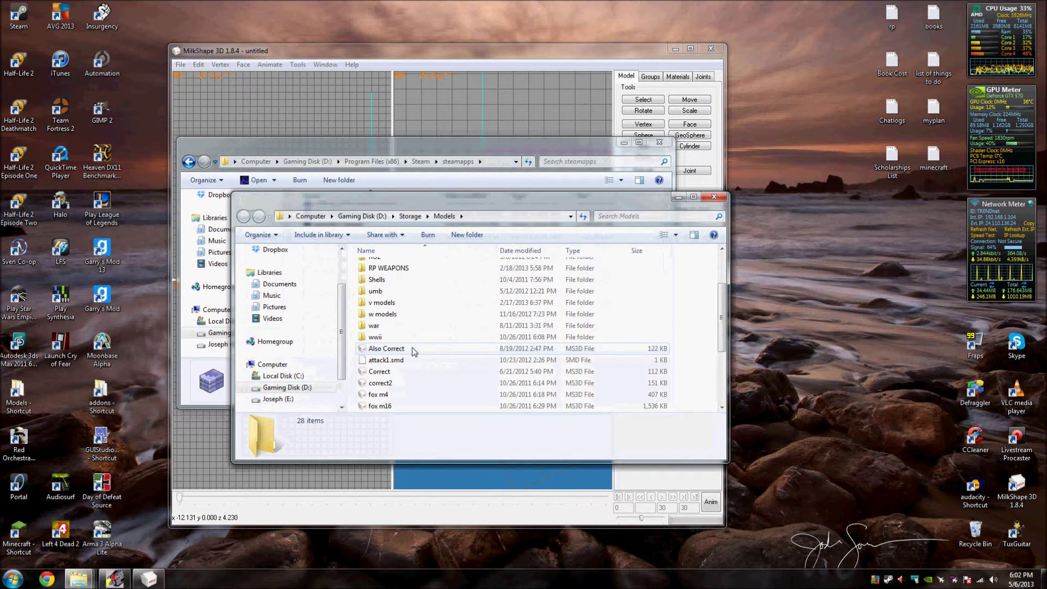
double_click(405, 315)
scroll(403, 319, "down", 1)
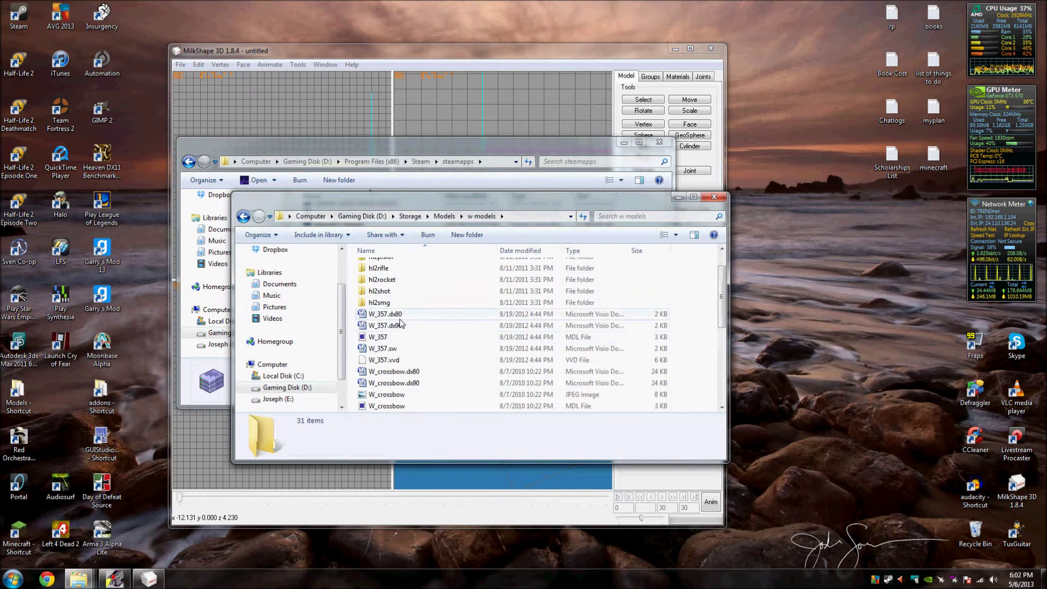
left_click(399, 318)
left_click_drag(400, 367, 425, 289)
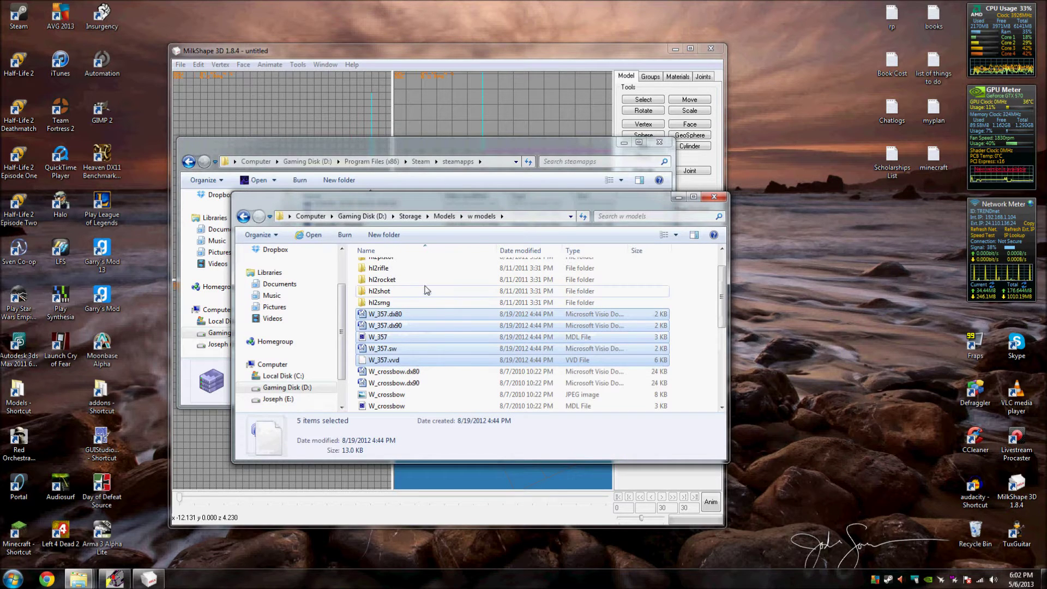
left_click(426, 291)
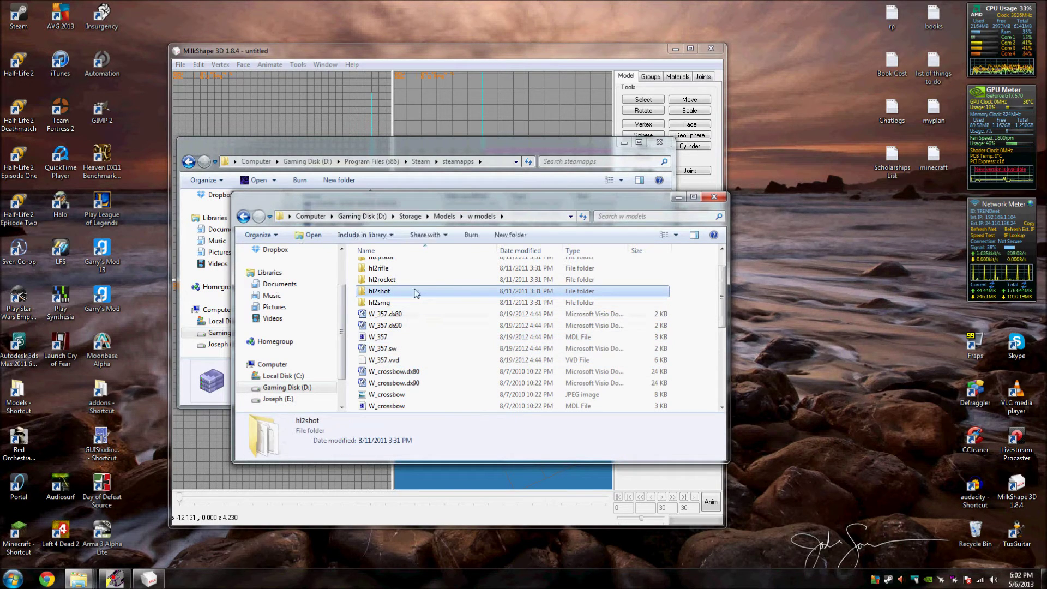
mouse_move(394, 296)
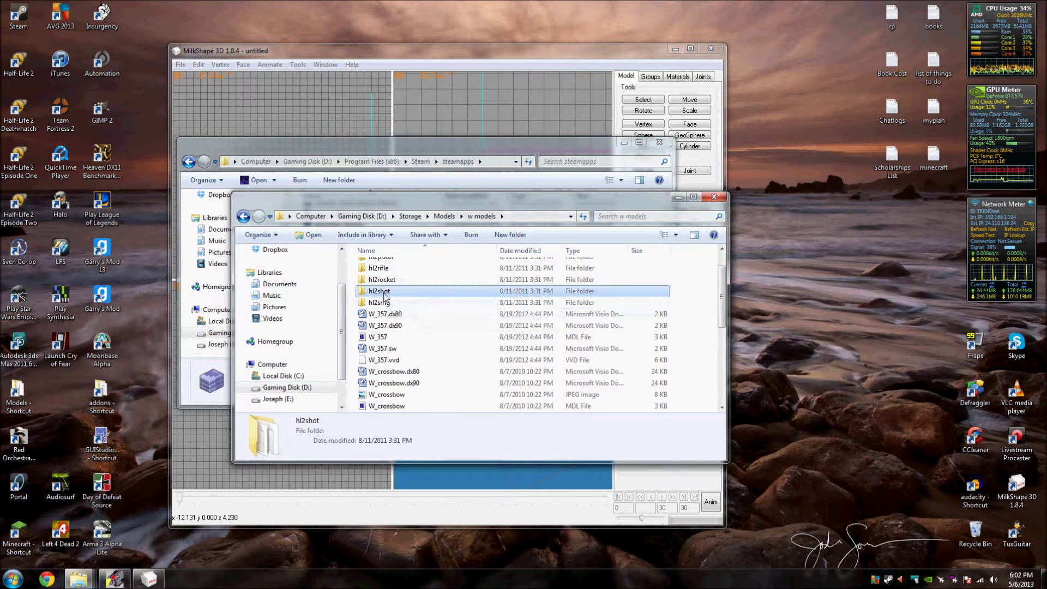
scroll(403, 300, "up", 1)
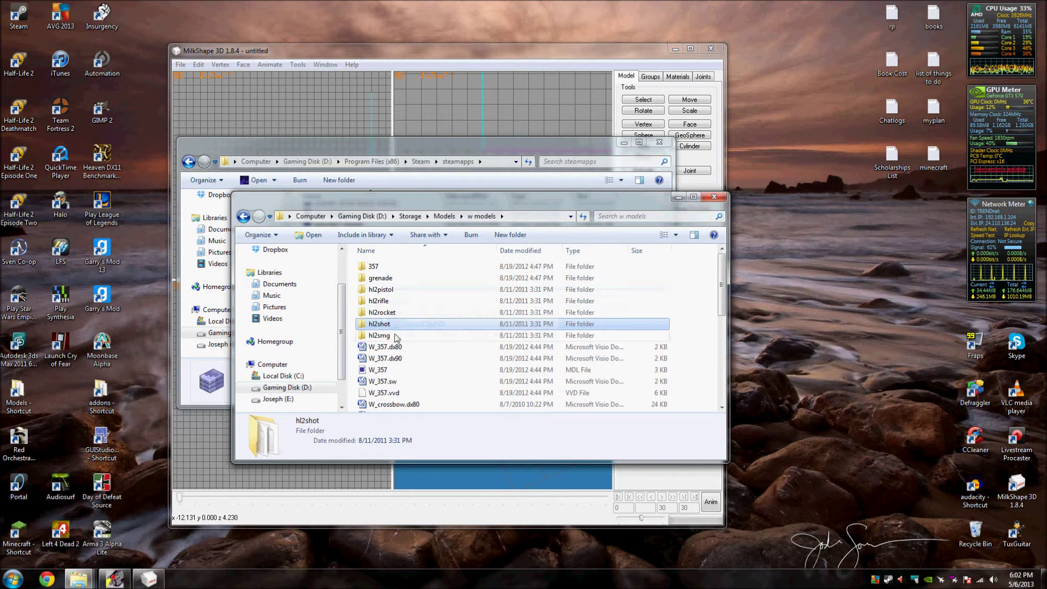
Locate smg1_reference.smd in the hl2smg folder and minimize both folder windows
double_click(386, 336)
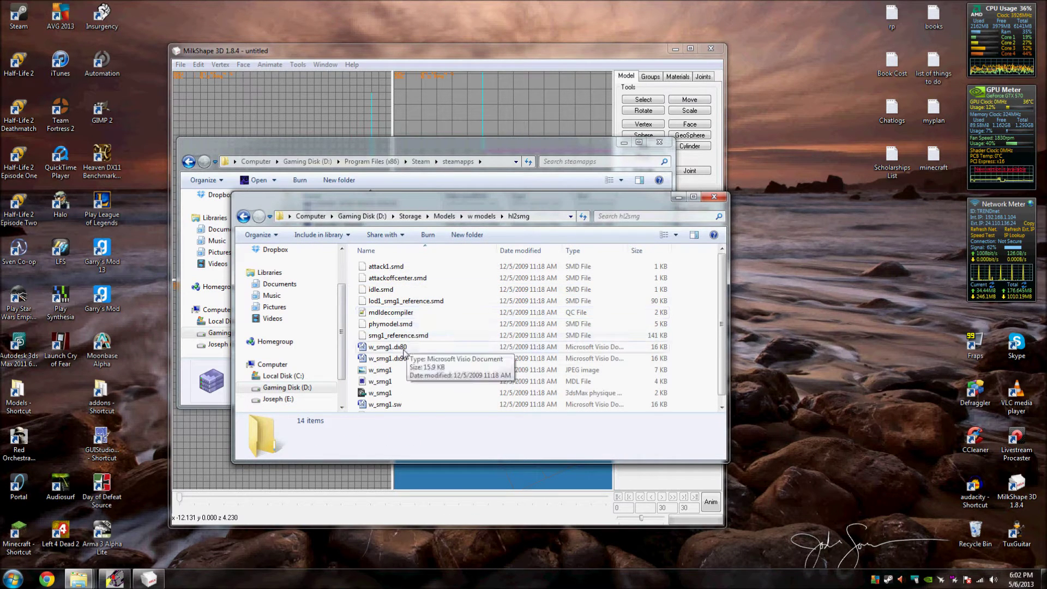
scroll(426, 349, "down", 1)
scroll(423, 356, "up", 1)
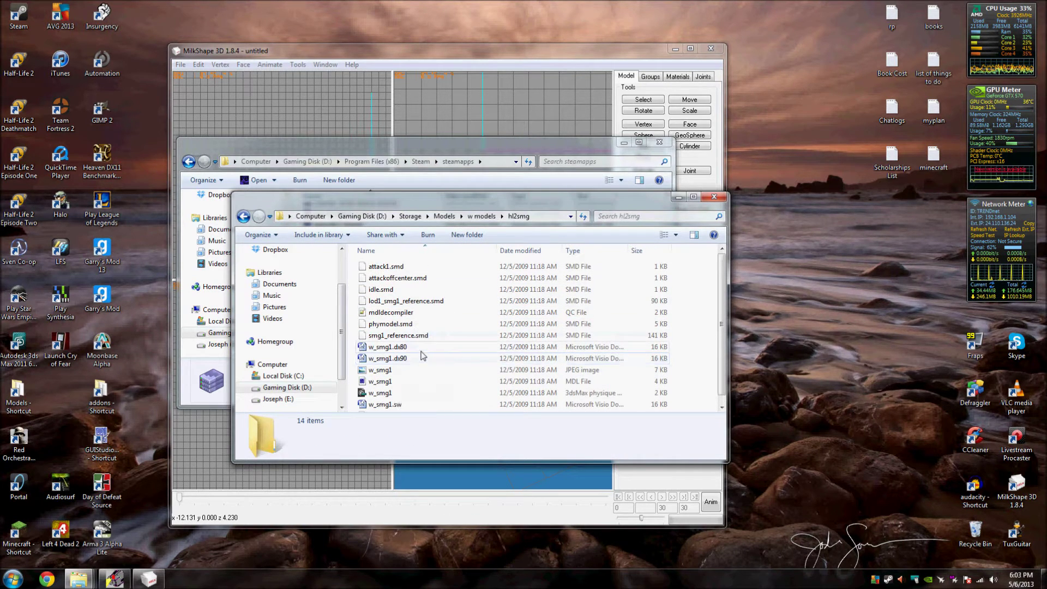
left_click(413, 336)
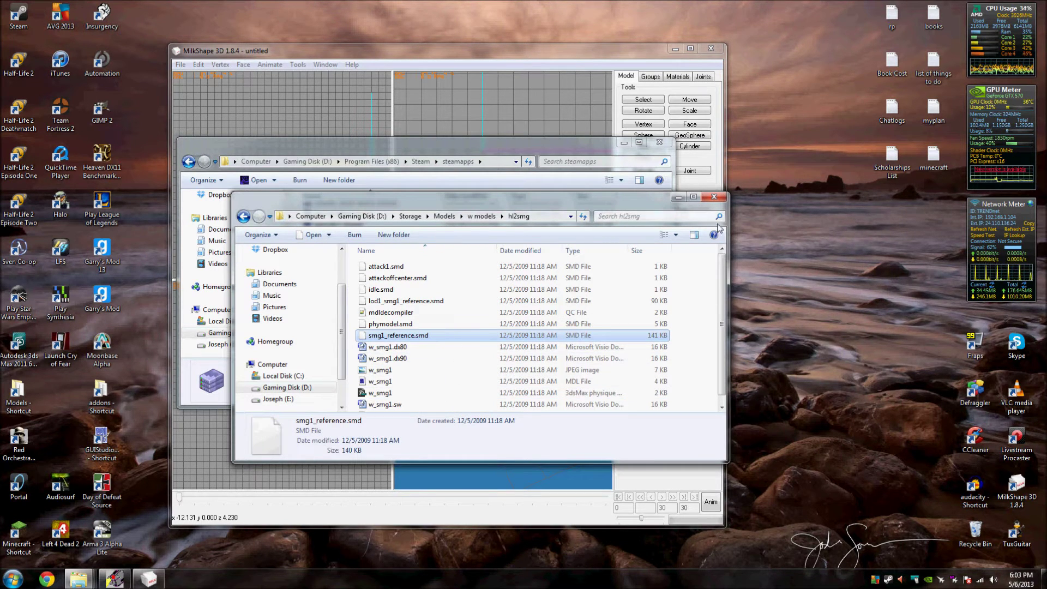
left_click(678, 197)
left_click(625, 143)
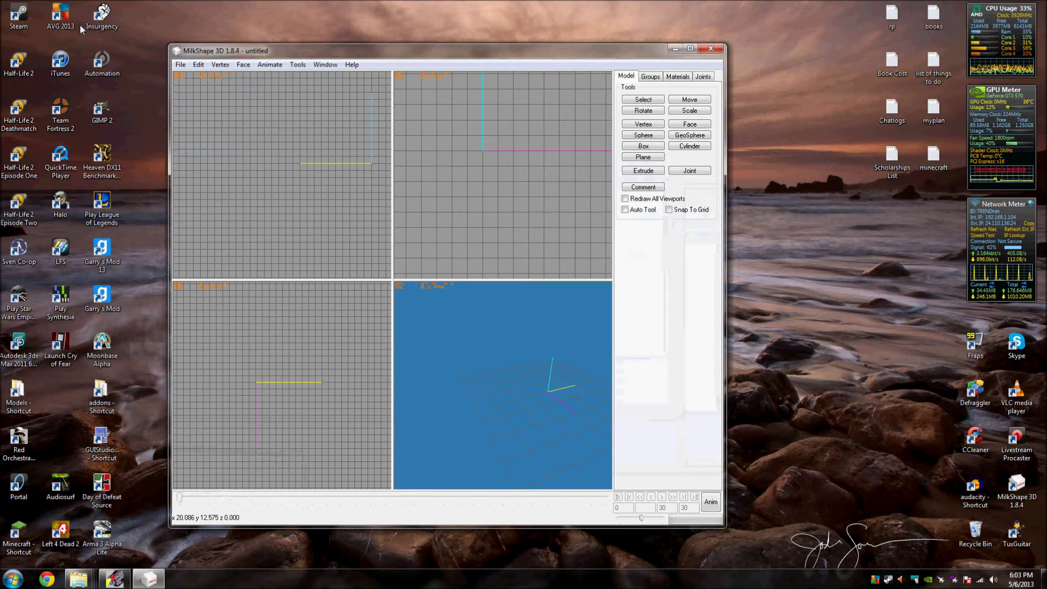
Import smg1_reference.smd from Models/w models/hl2smg as a Half-Life SMD with Triangles, Skeleton and Rename Bones enabled
left_click(180, 65)
mouse_move(215, 142)
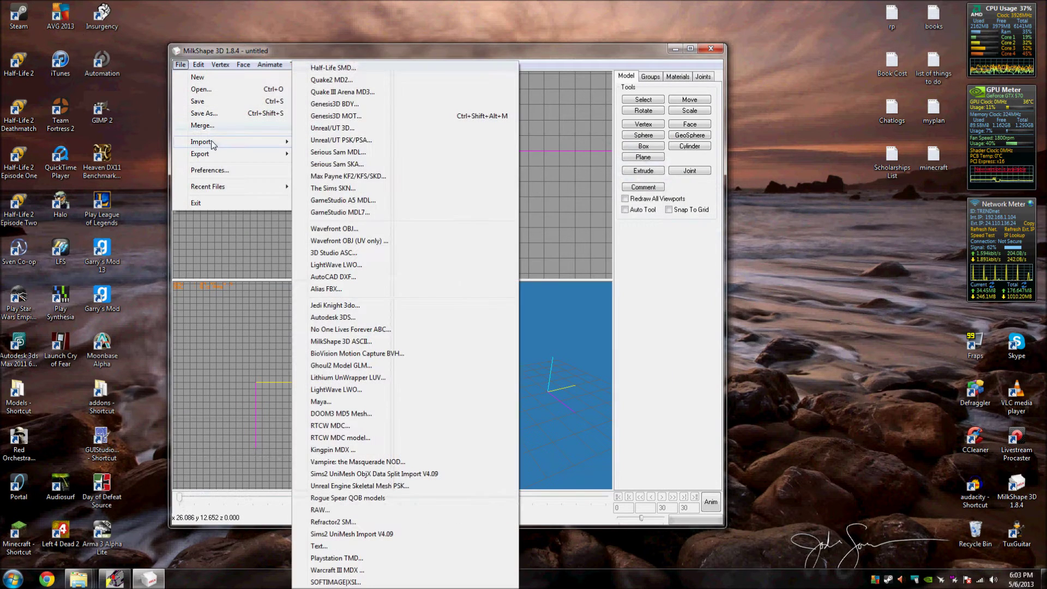
left_click(355, 69)
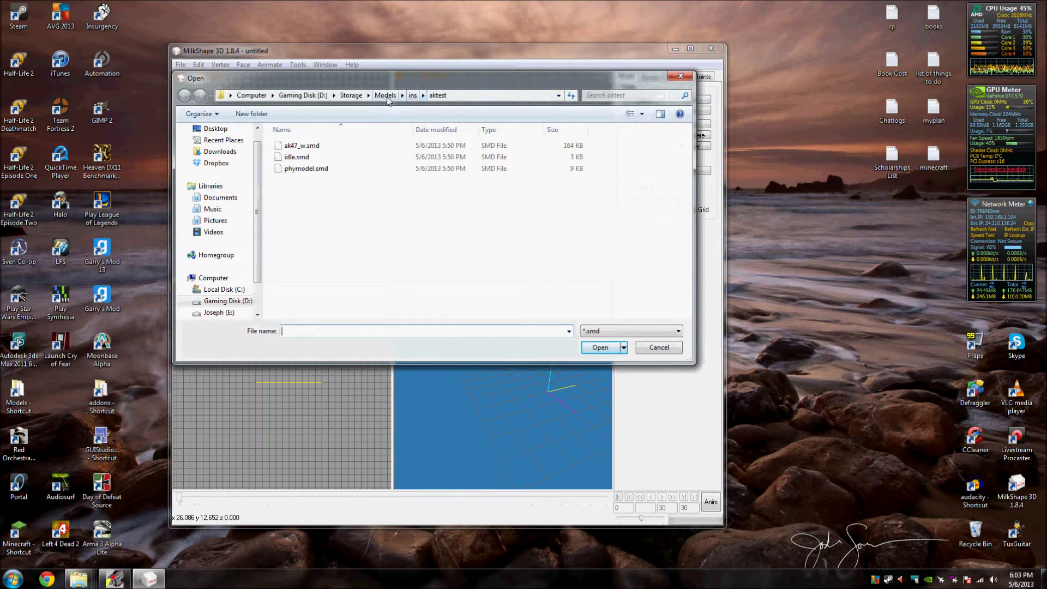
left_click(385, 96)
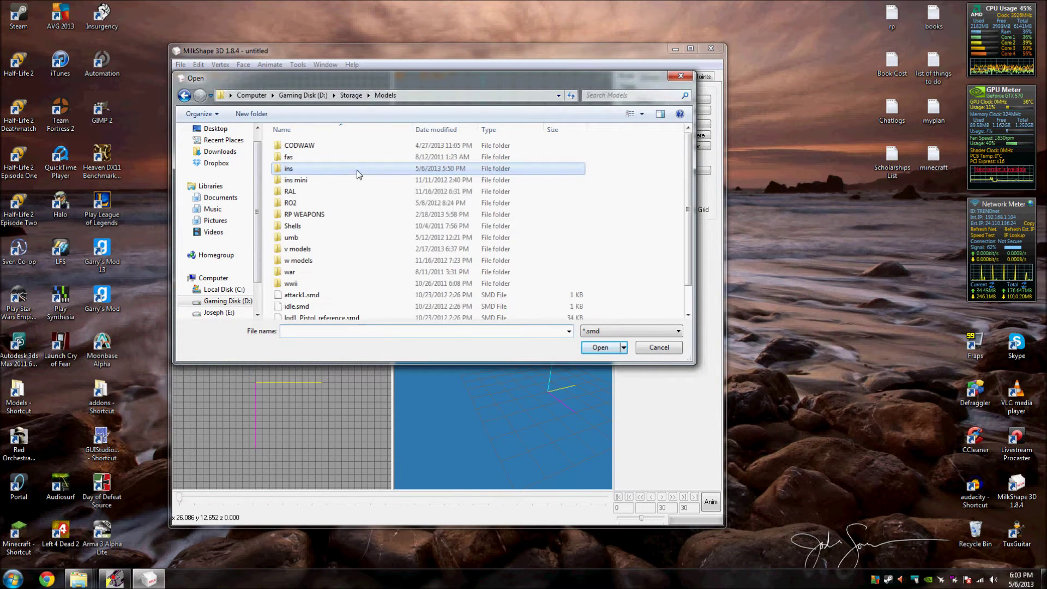
double_click(314, 259)
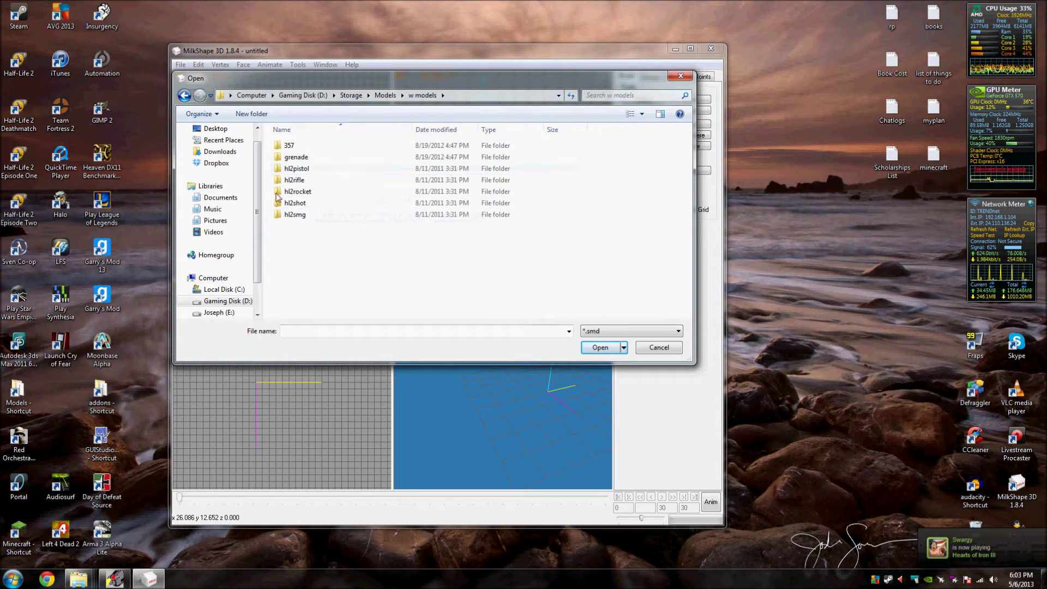
left_click(307, 216)
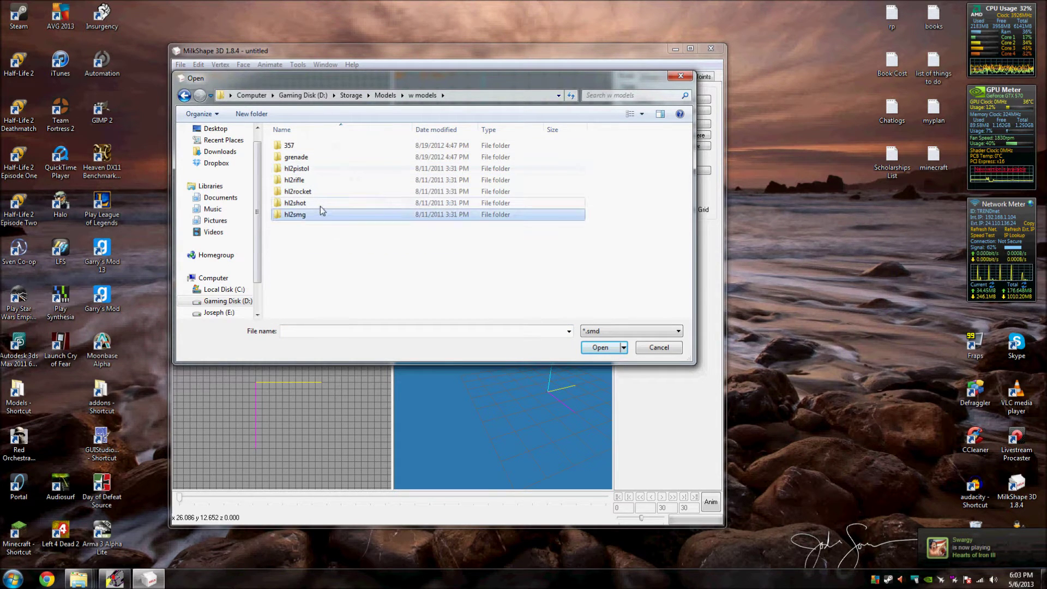
double_click(300, 215)
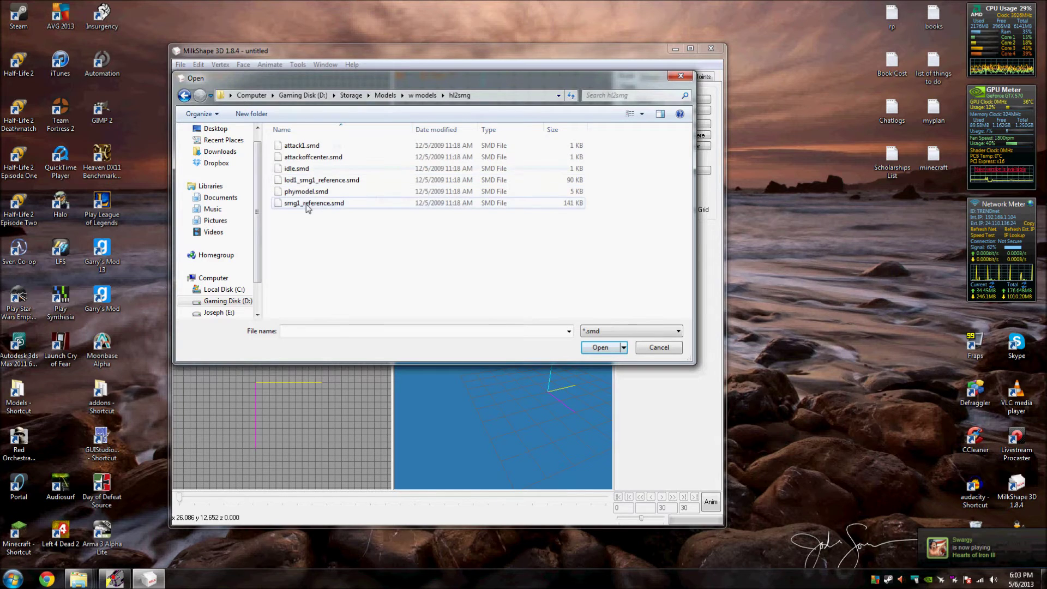
double_click(306, 202)
left_click(280, 239)
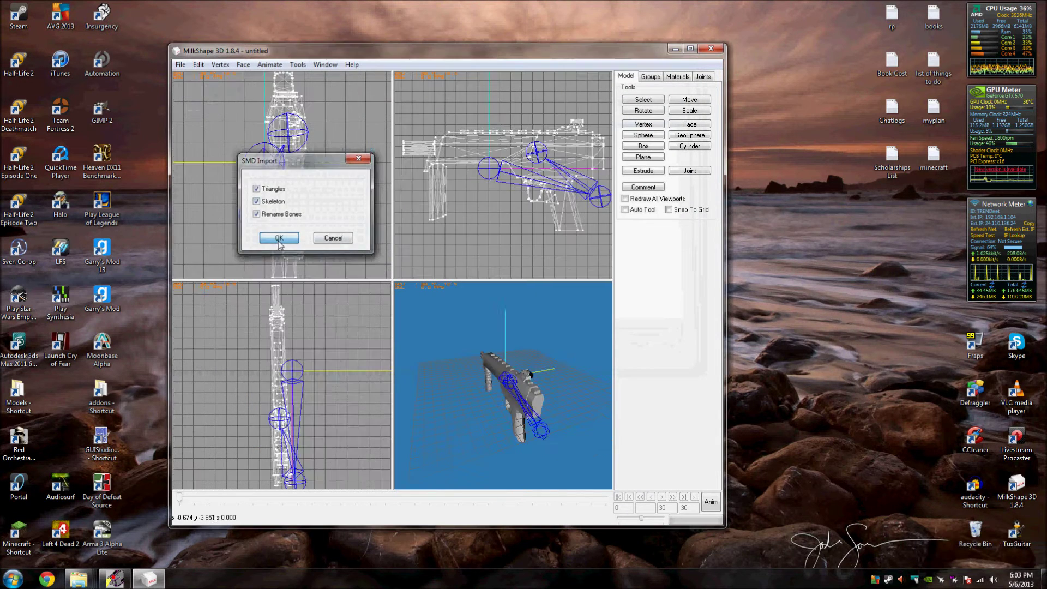
Examine the imported SMG mesh and its joints in the 3D and side views
left_click_drag(527, 407, 436, 430)
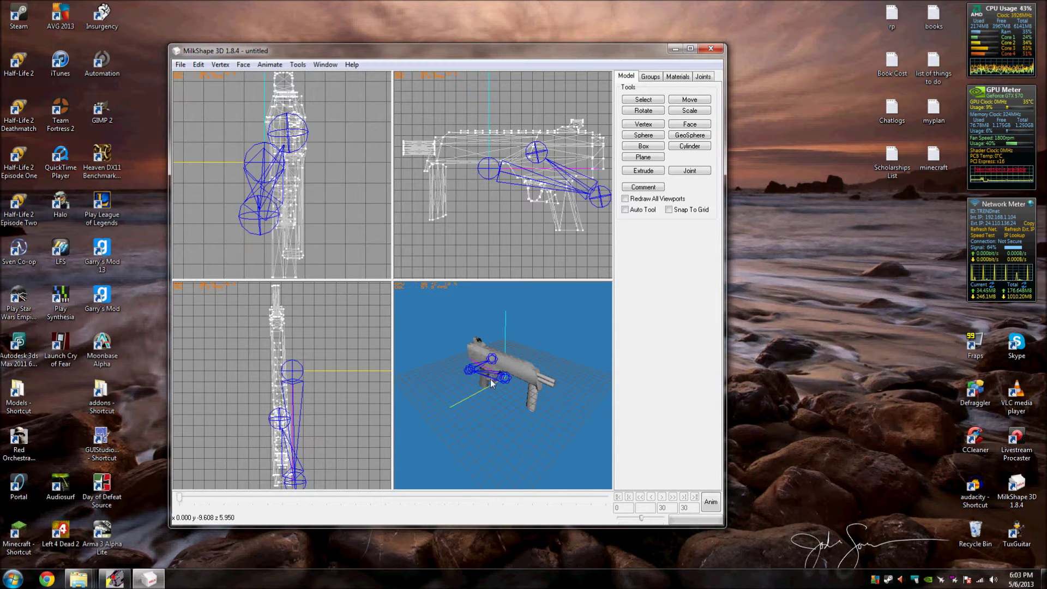
mouse_move(472, 384)
left_mouse_down()
mouse_move(544, 419)
mouse_move(617, 387)
mouse_move(570, 368)
mouse_move(482, 370)
mouse_move(456, 383)
mouse_move(491, 379)
left_mouse_up()
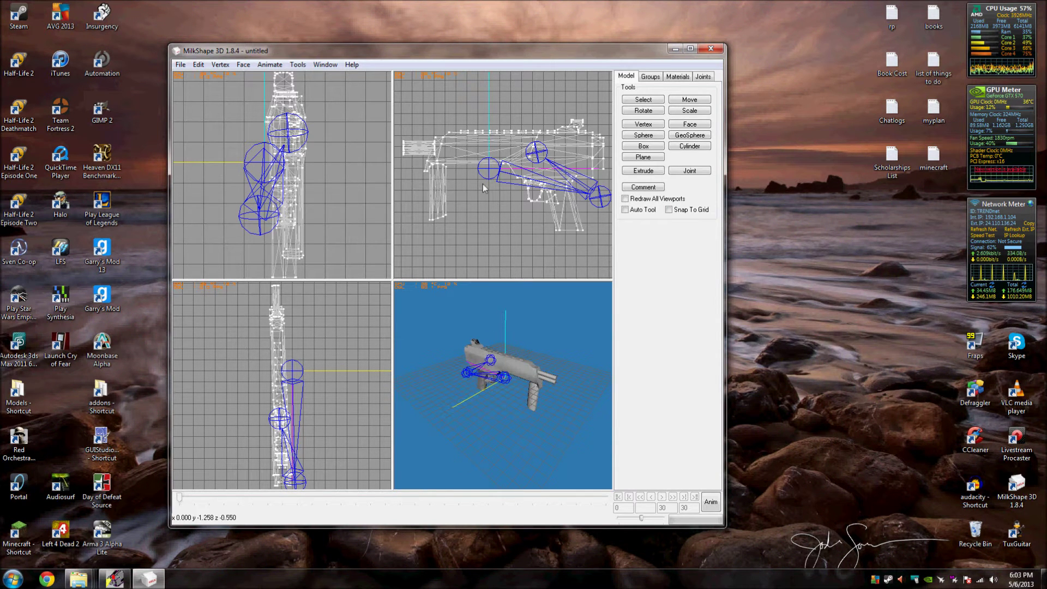
mouse_move(478, 205)
left_mouse_down("ctrl")
mouse_move(490, 194)
mouse_move(482, 172)
mouse_move(511, 202)
left_mouse_up("ctrl")
right_click(505, 221)
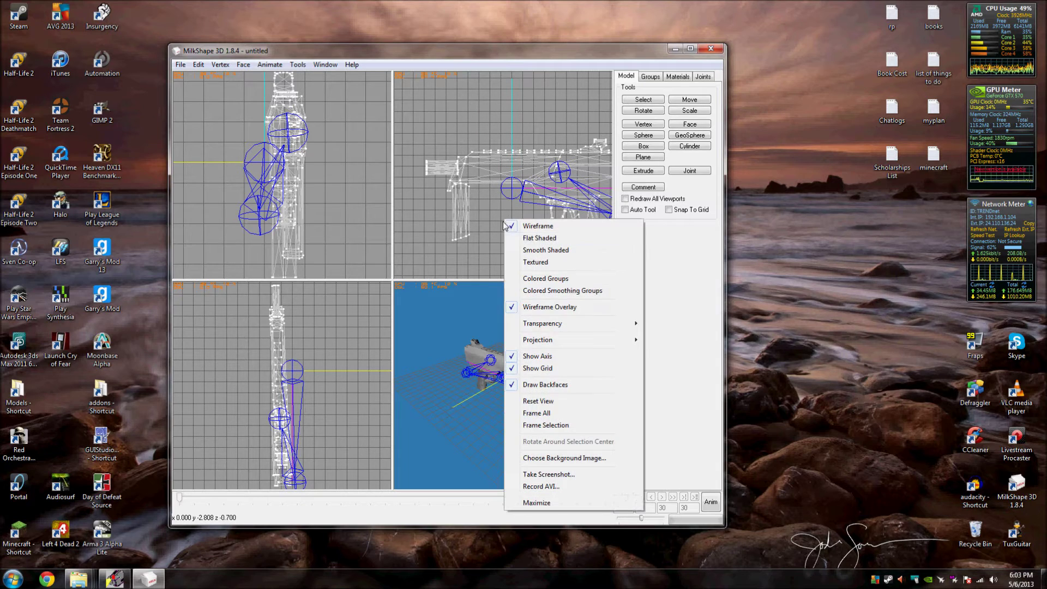
left_click(427, 142)
left_click(656, 100)
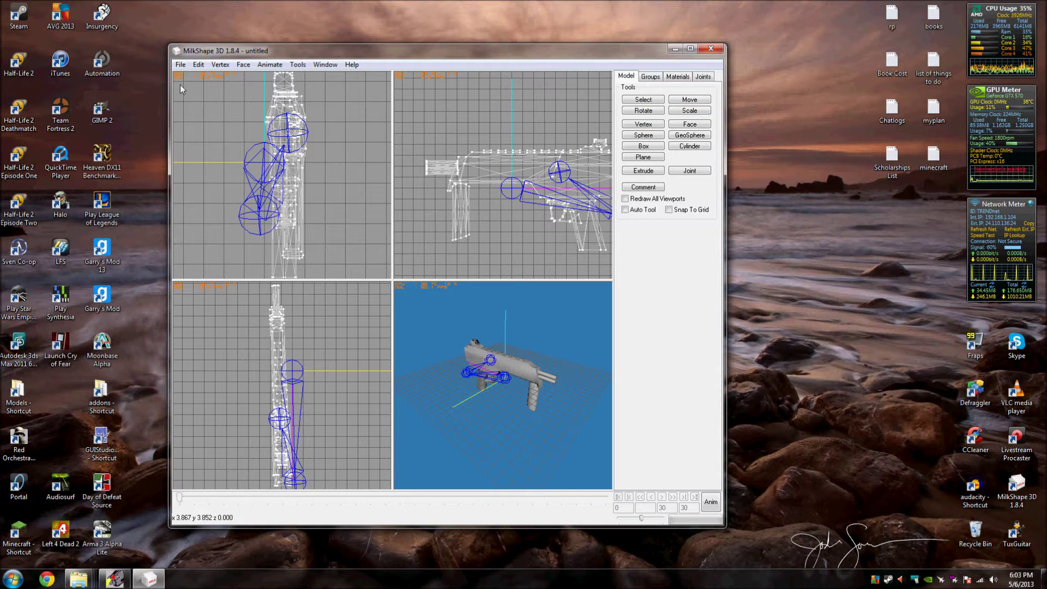
Examine which parts of the SMG mesh belong to the w_smg2.bmp and smg_crosshair.bmp groups, and clear the selection
left_click(650, 77)
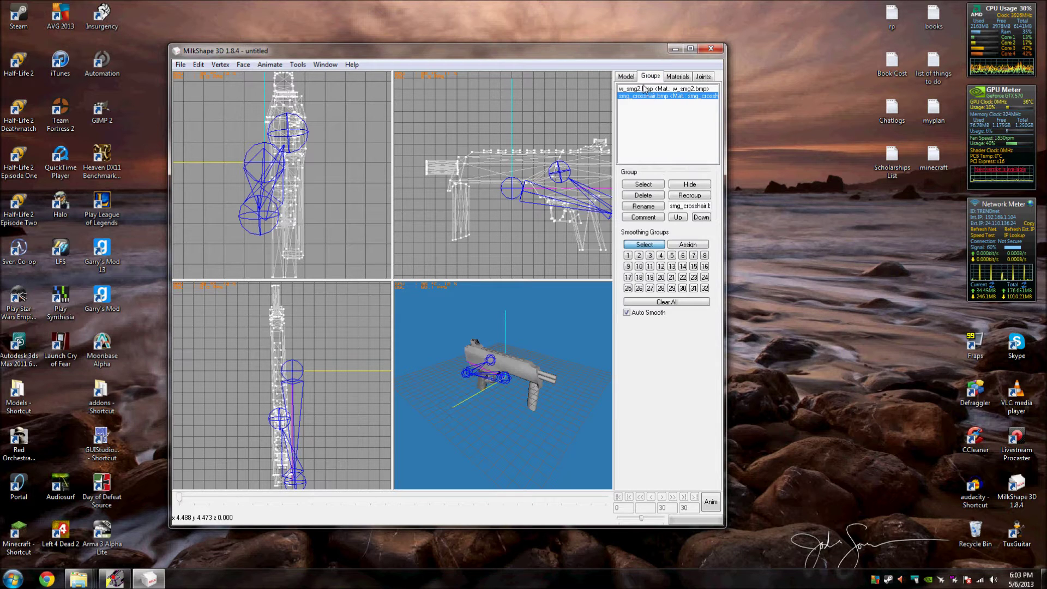
left_click(626, 77)
left_click_drag(421, 109, 624, 211)
left_click(649, 76)
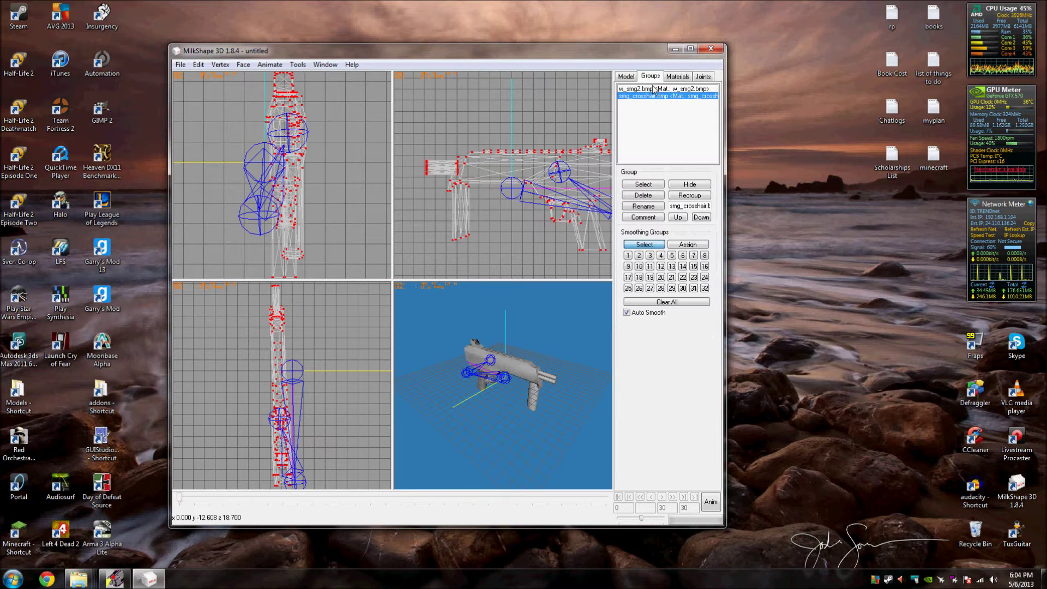
left_click(655, 89)
double_click(654, 89)
left_click(654, 103)
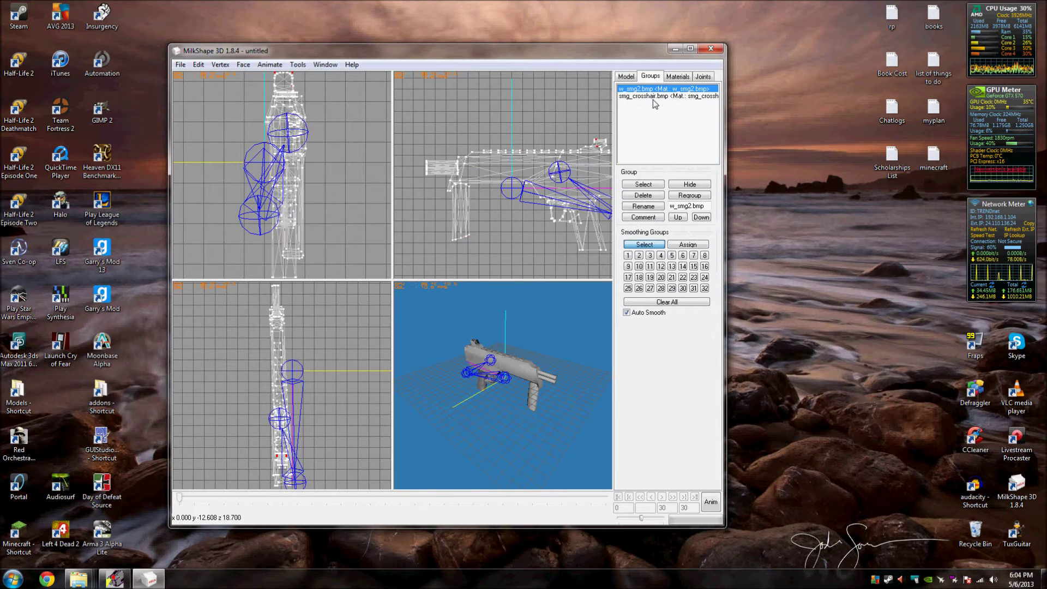
double_click(654, 104)
left_click(655, 96)
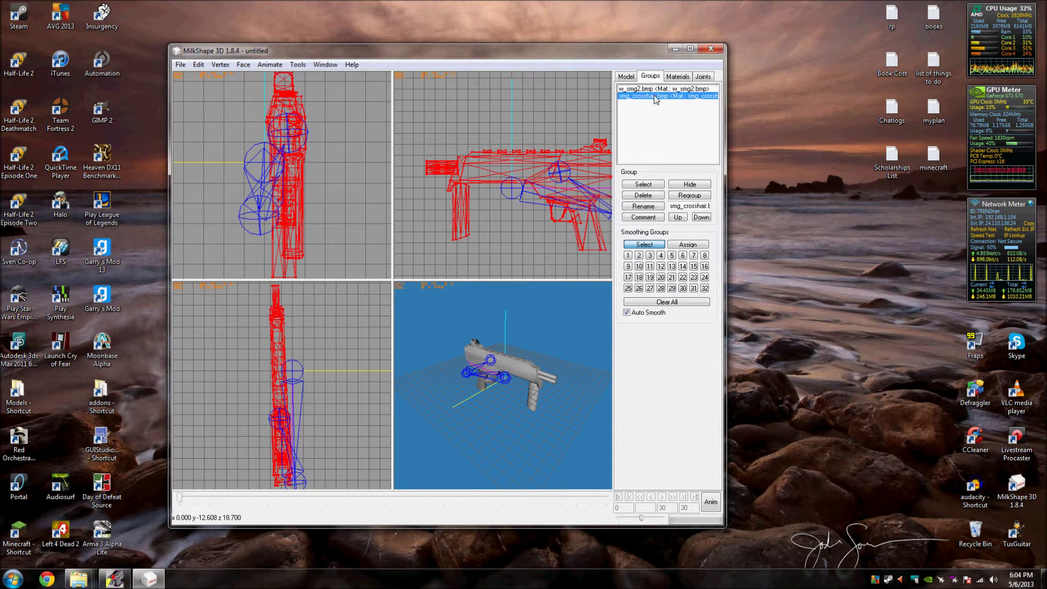
double_click(654, 88)
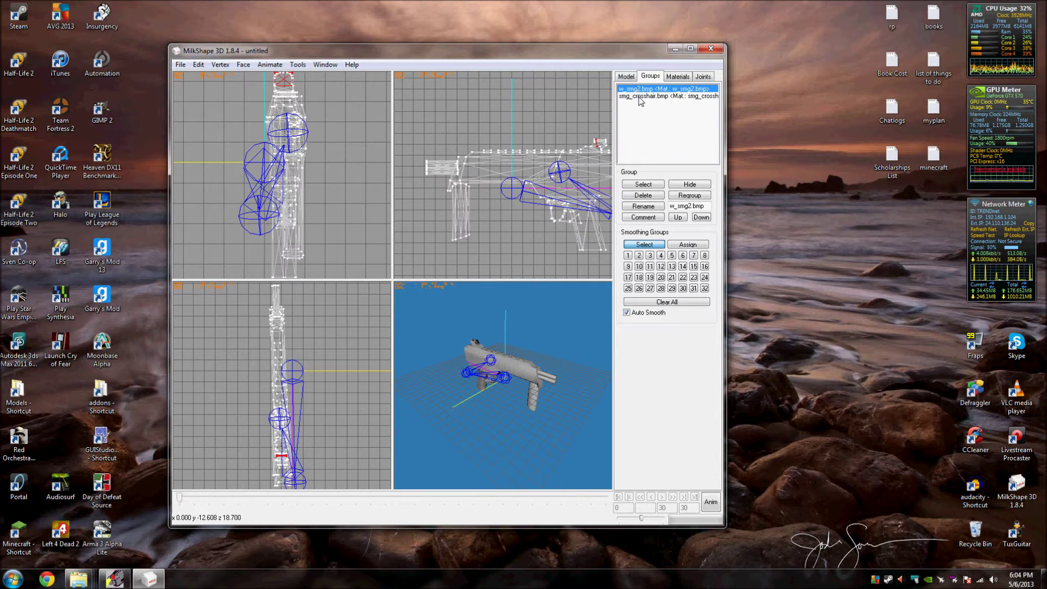
left_click(655, 96)
left_click_drag(407, 106, 611, 279)
left_click(593, 79)
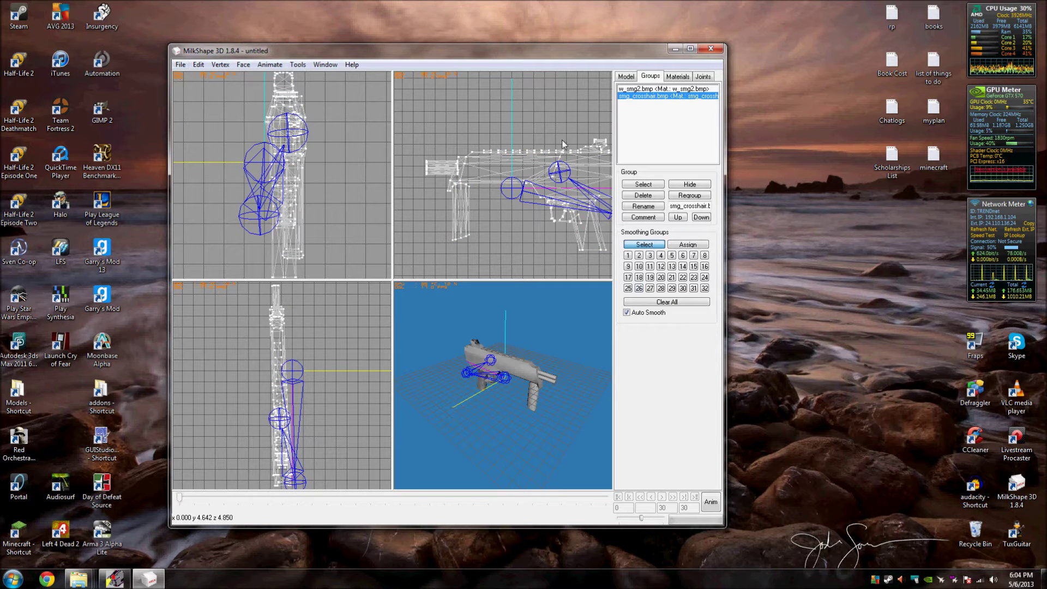
Import ak47_w.smd from the Models/ins/aktest folder as a Half-Life SMD alongside the SMG
left_click(180, 64)
mouse_move(243, 145)
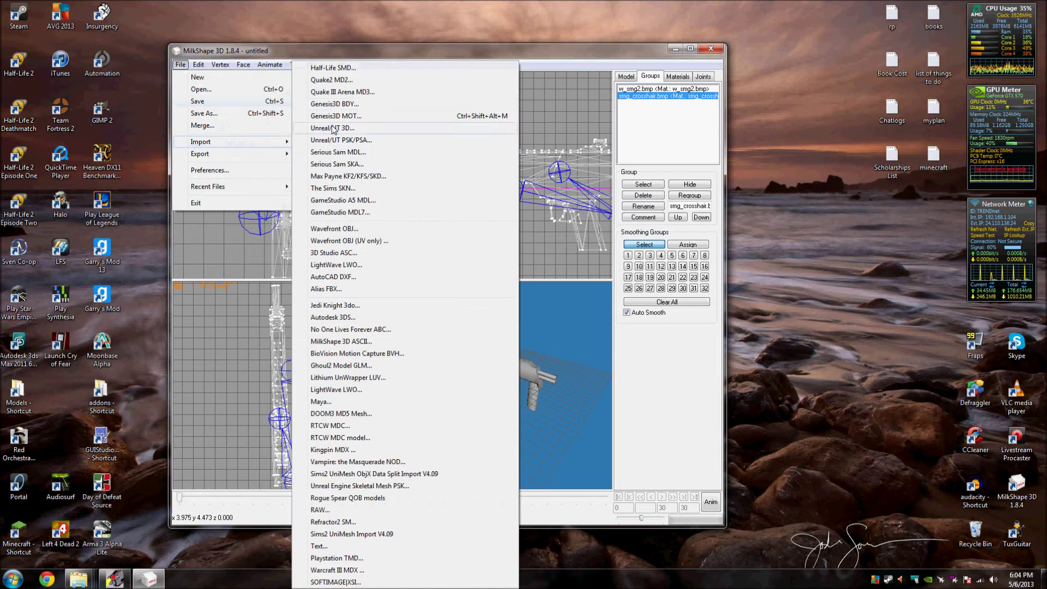
left_click(339, 72)
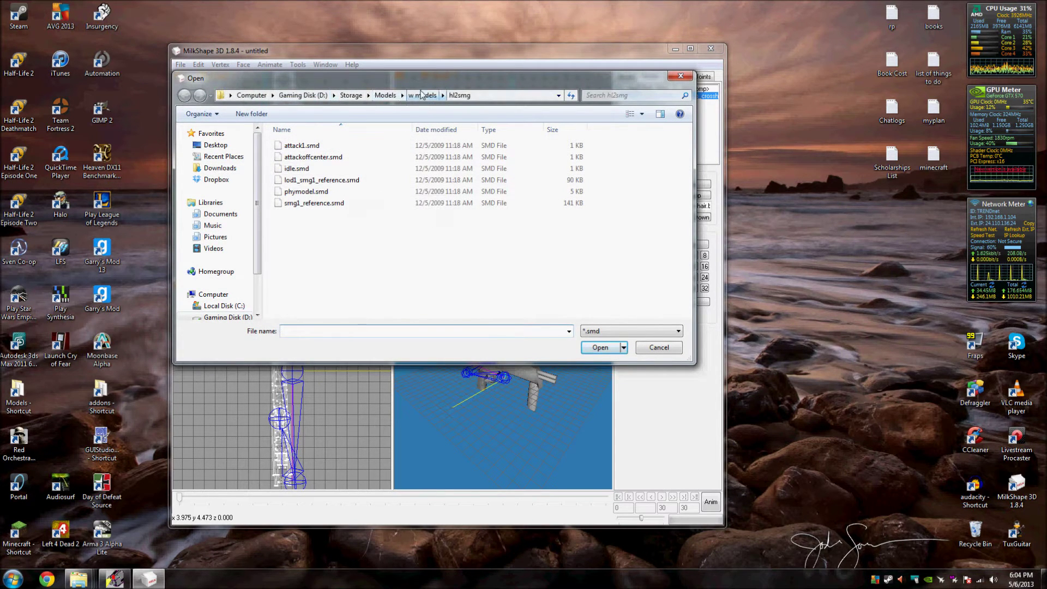
left_click(422, 95)
left_click(385, 95)
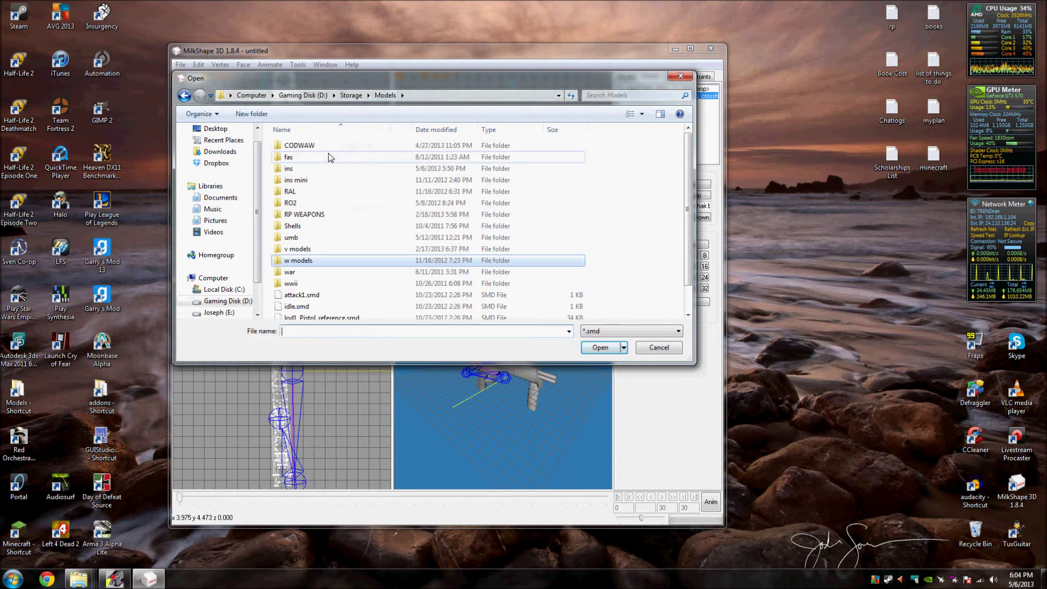
double_click(319, 169)
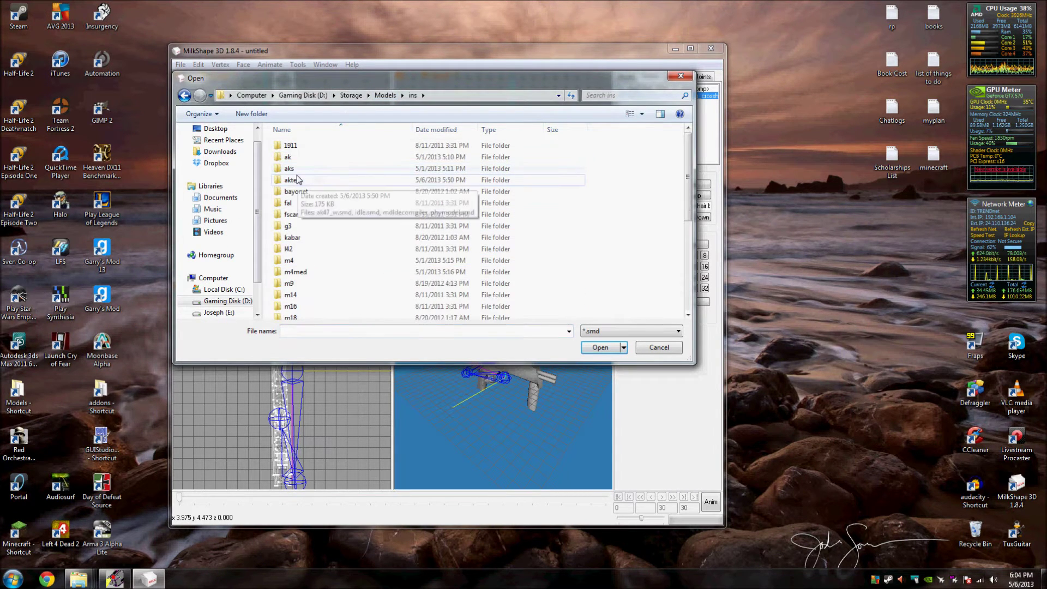
scroll(299, 180, "down", 3)
scroll(308, 180, "up", 3)
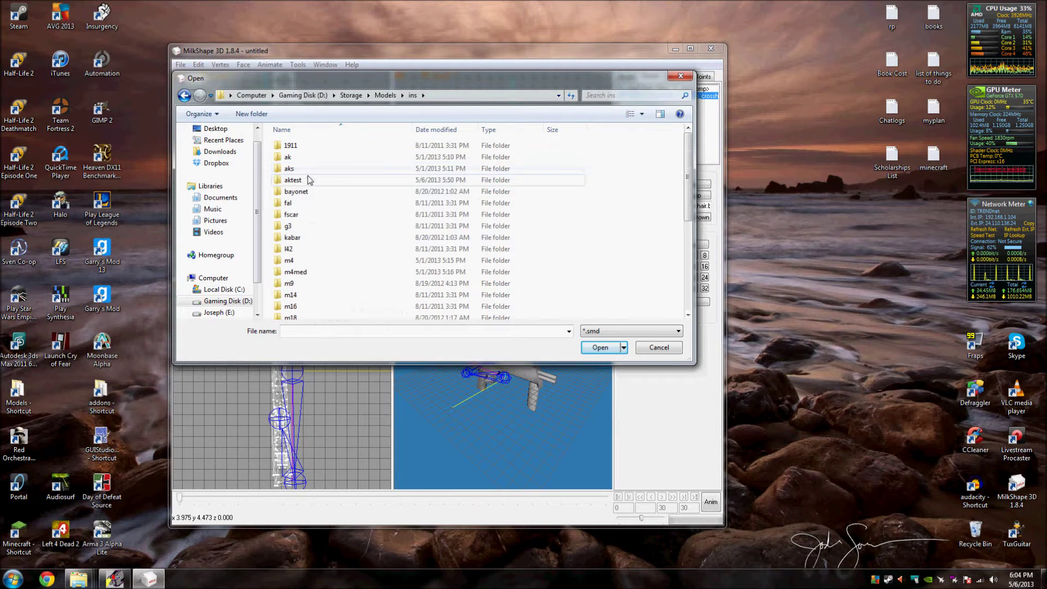
double_click(308, 180)
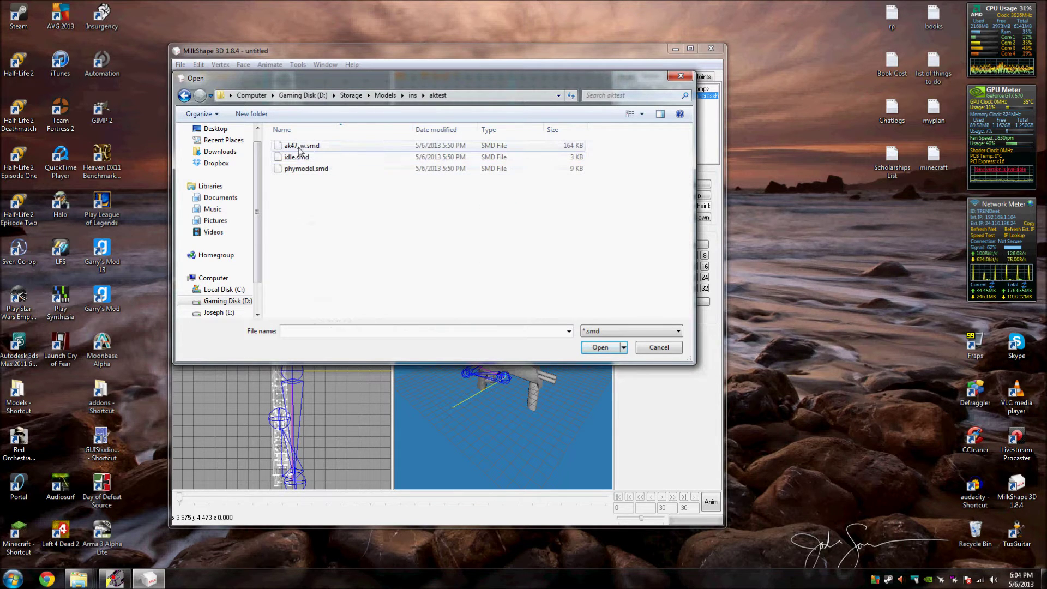
double_click(301, 151)
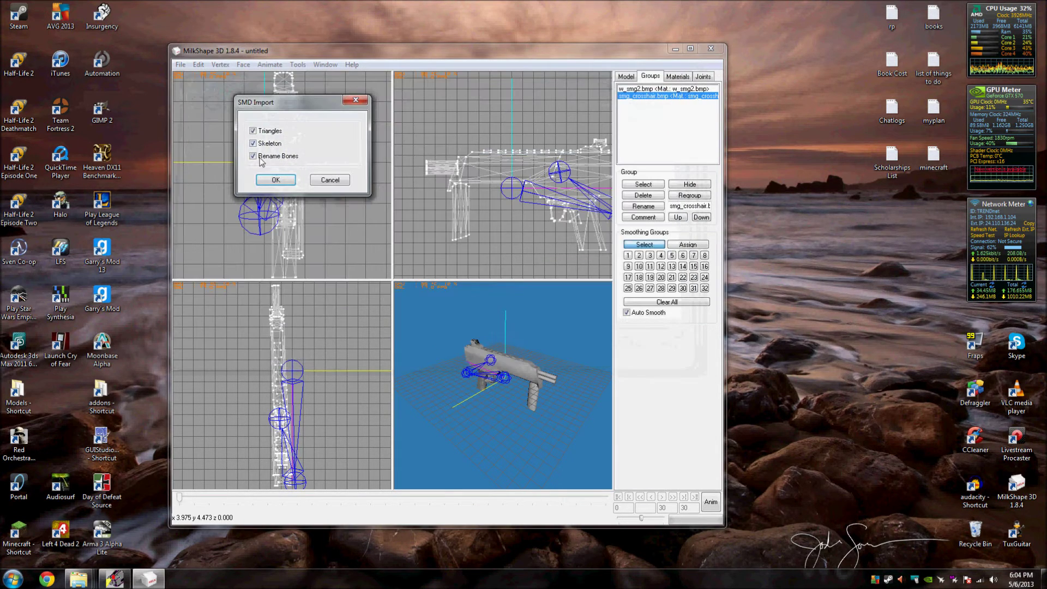
left_click(276, 180)
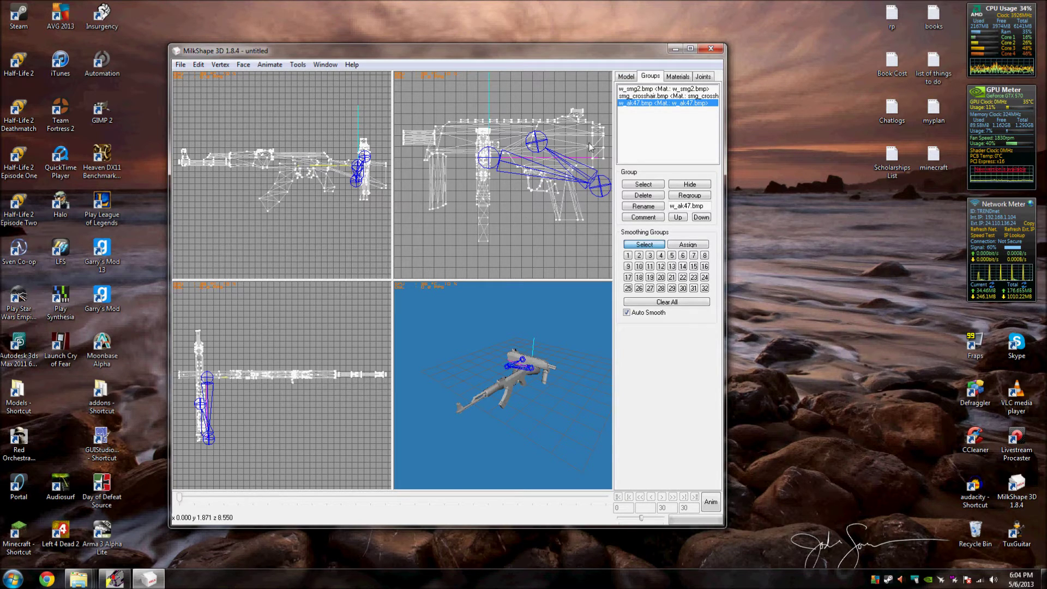
Select the w_ak47.bmp group and rotate it about 90 degrees around its center of mass, pointing the same way as the SMG
double_click(634, 103)
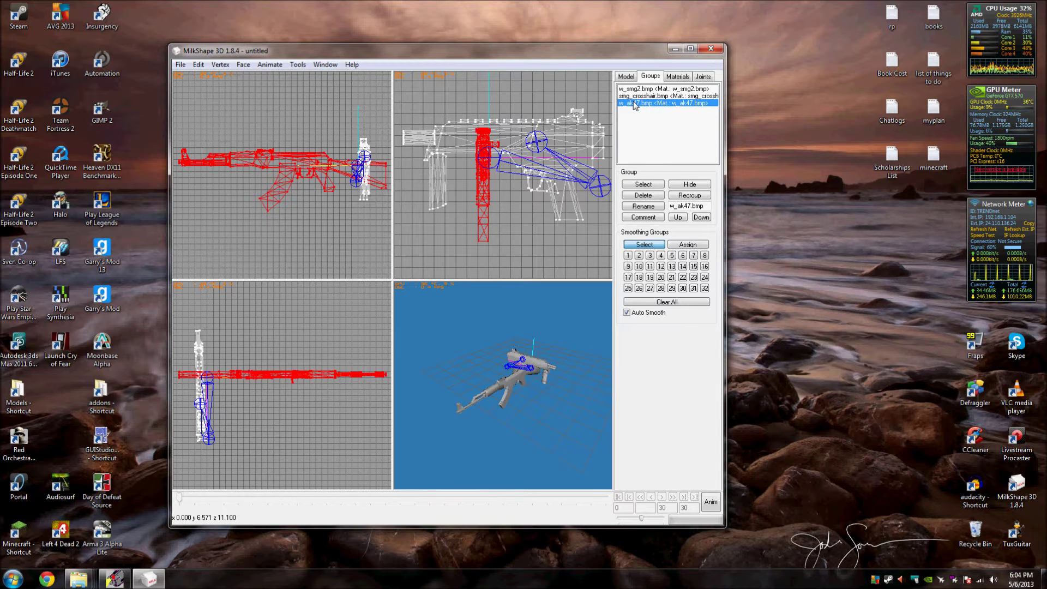
left_click(625, 76)
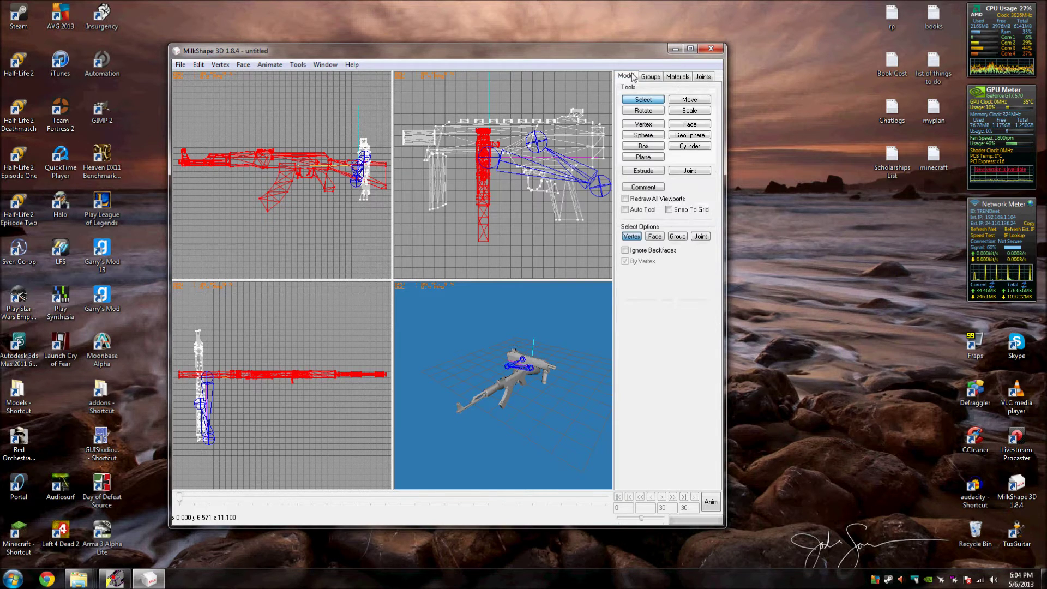
left_click(661, 110)
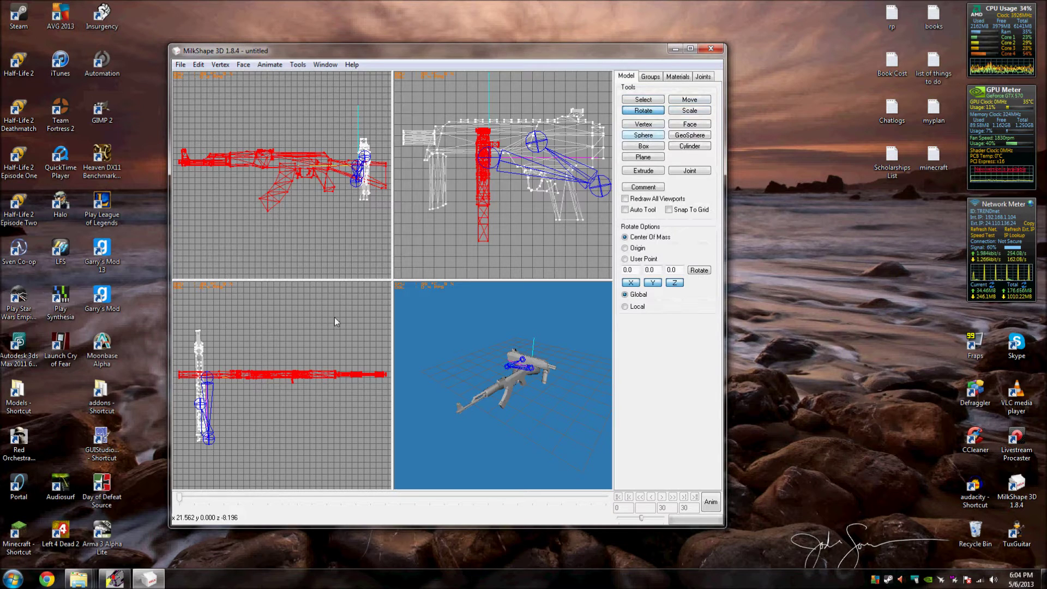
left_click_drag(326, 400, 328, 348)
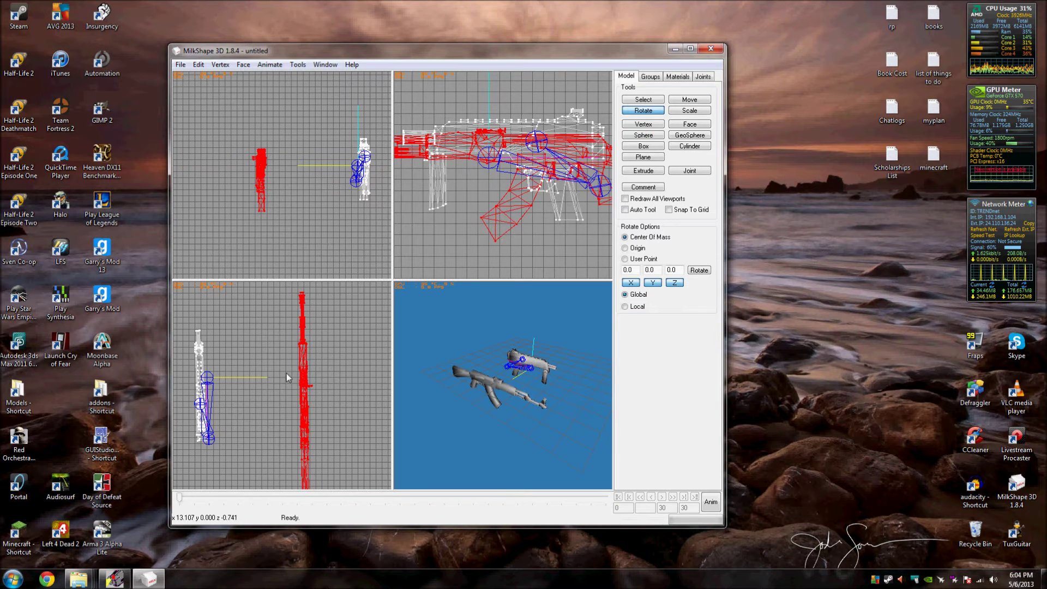
Move the AK-47 sideways onto the SMG in the top view, aligning their centerlines
left_click(686, 100)
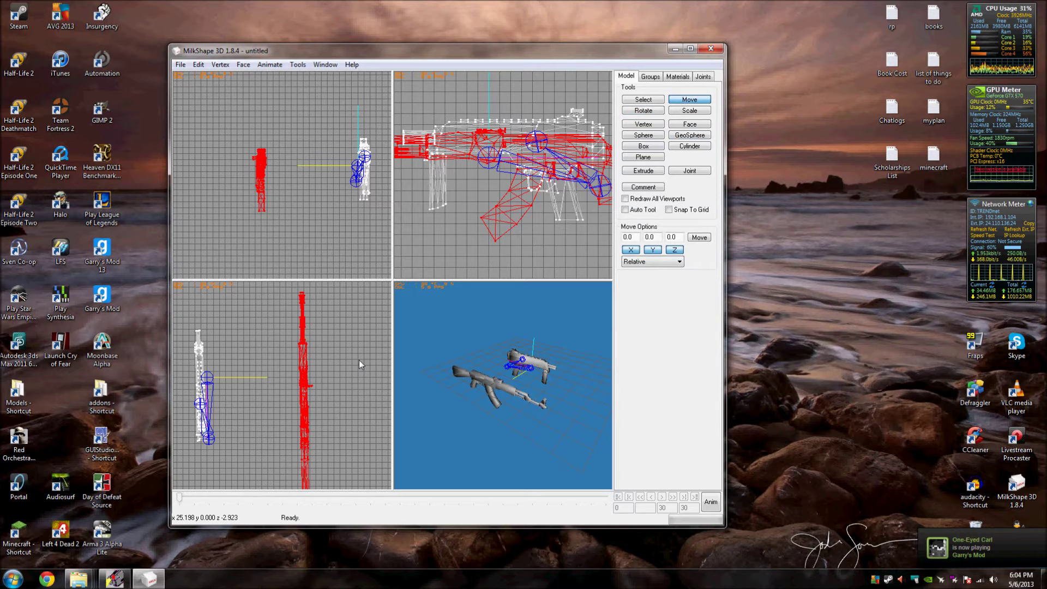
left_click_drag(358, 360, 251, 353)
scroll(239, 350, "down", 1)
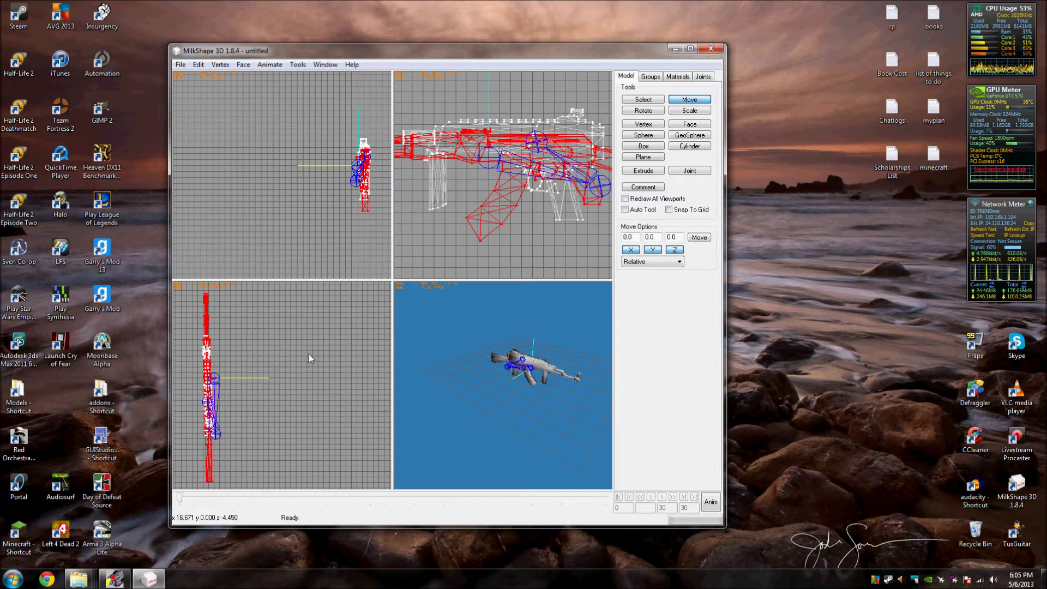
scroll(311, 372, "down", 2)
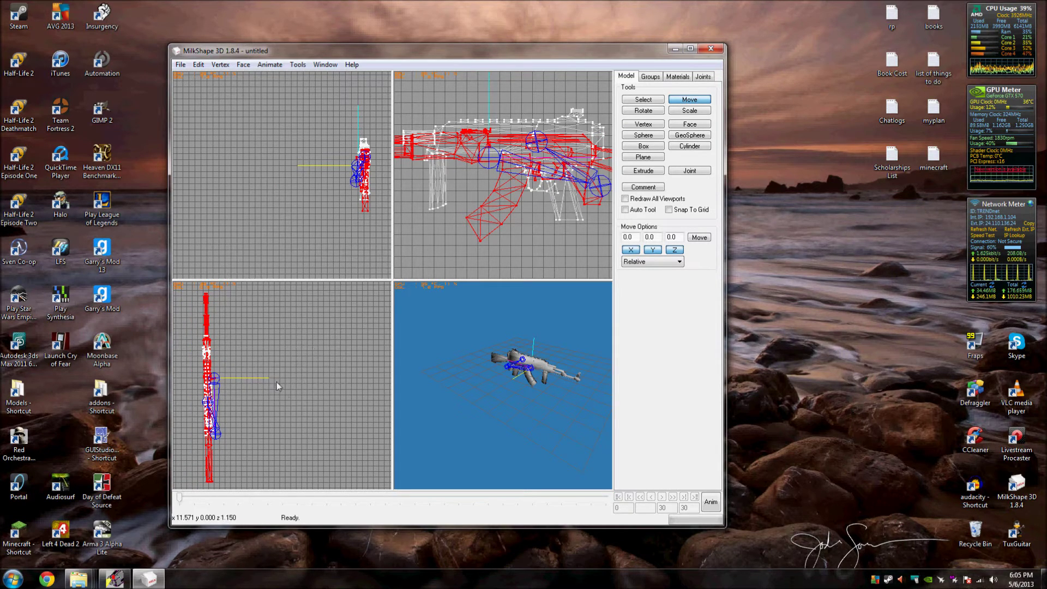
Try shifting the AK-47 sideways off the SMG's centerline in the top view, and undo the move
mouse_move(235, 428)
left_mouse_down()
mouse_move(267, 432)
mouse_move(246, 427)
left_mouse_up()
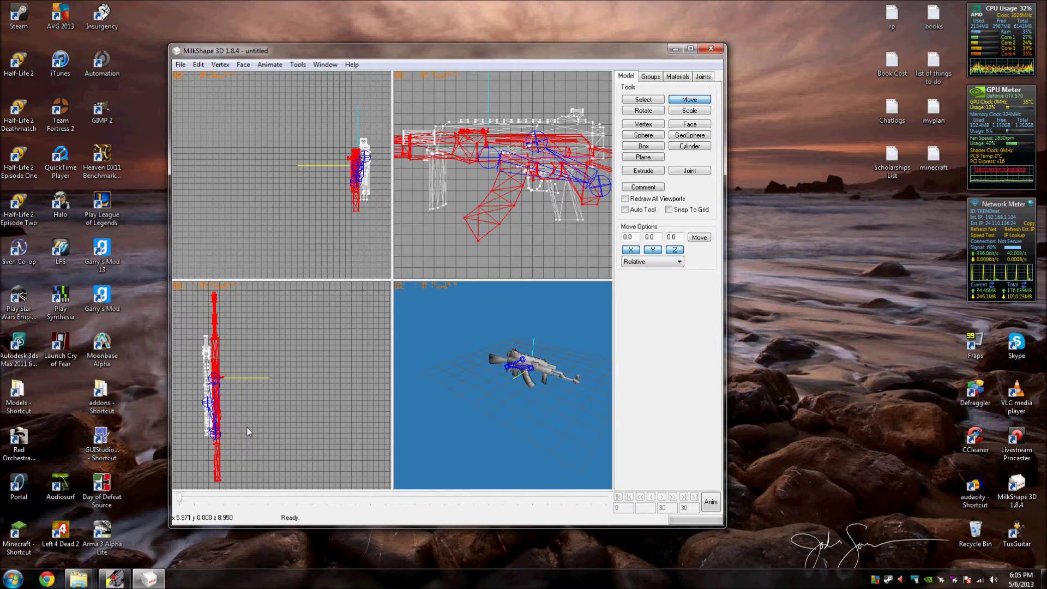
key("ctrl+z")
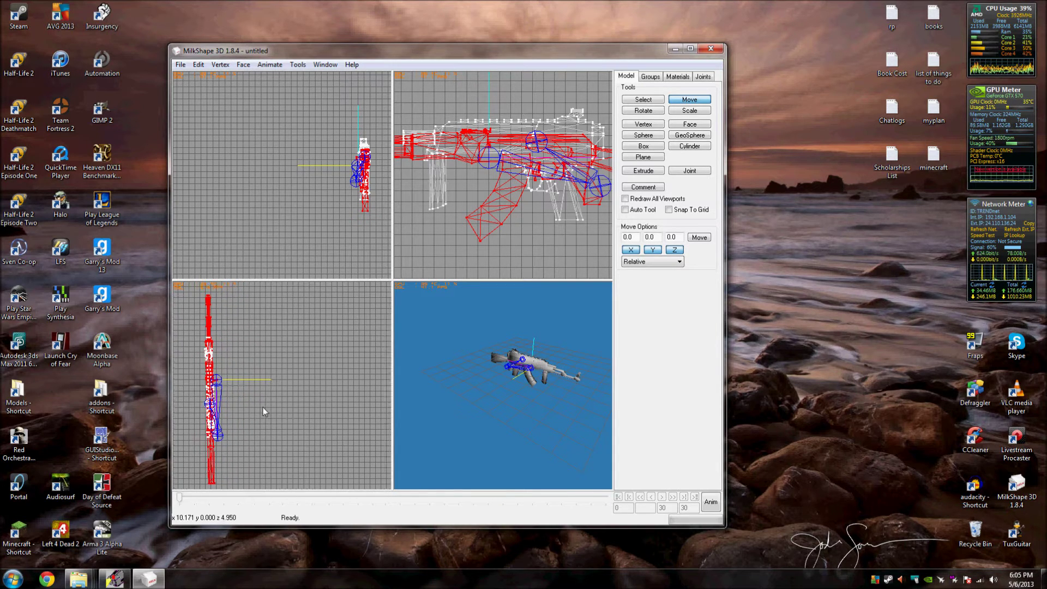
scroll(256, 397, "up", 3)
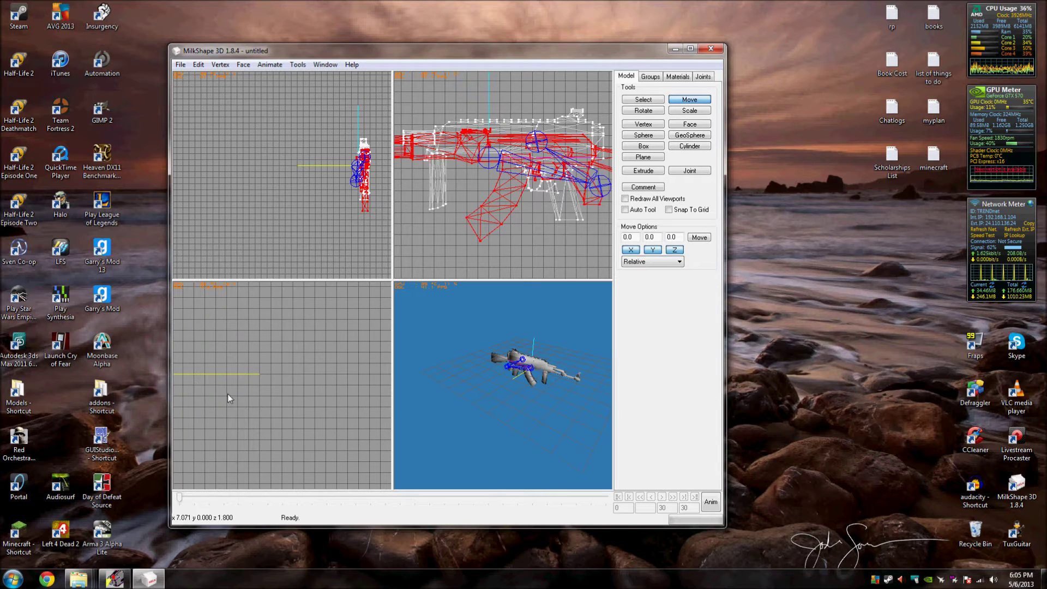
scroll(232, 381, "down", 1)
right_click_drag(267, 374, 232, 401)
scroll(232, 401, "up", 1)
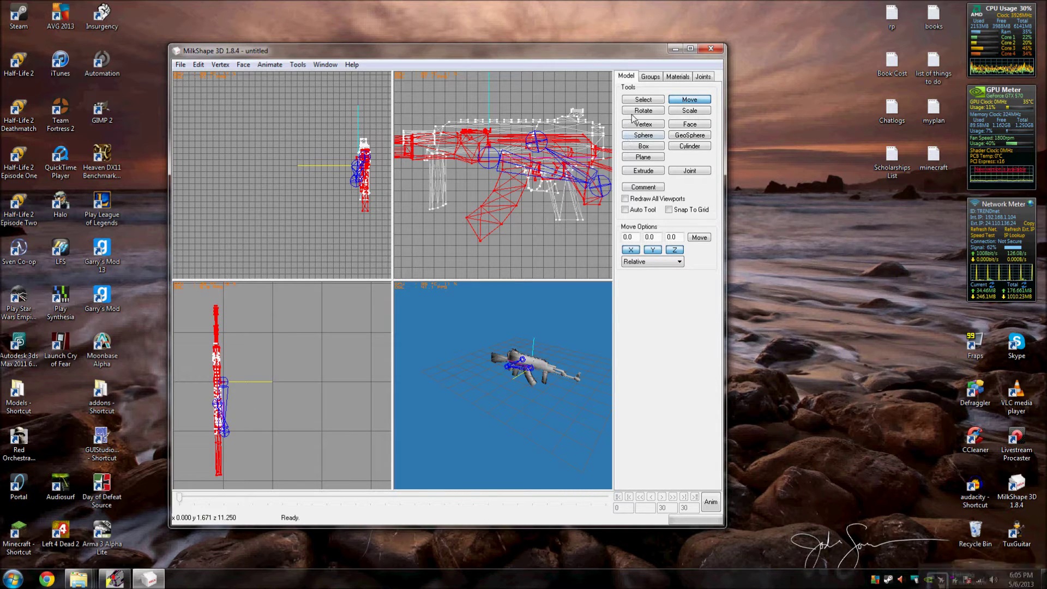
Move the AK-47 in the side view so its trigger guard and pistol grip line up with the SMG's
key("ctrl+e")
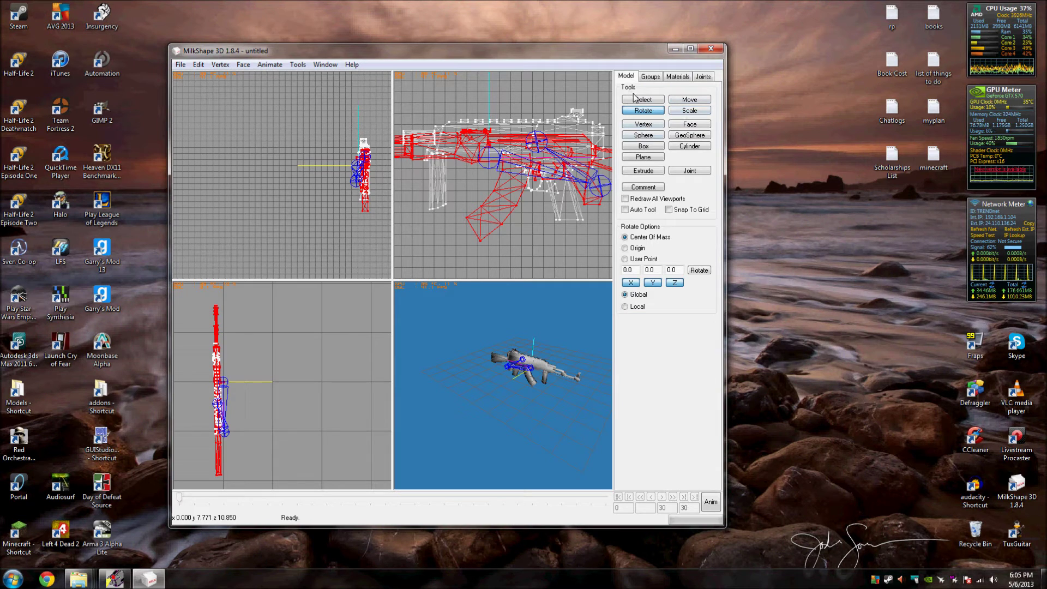
left_click(689, 99)
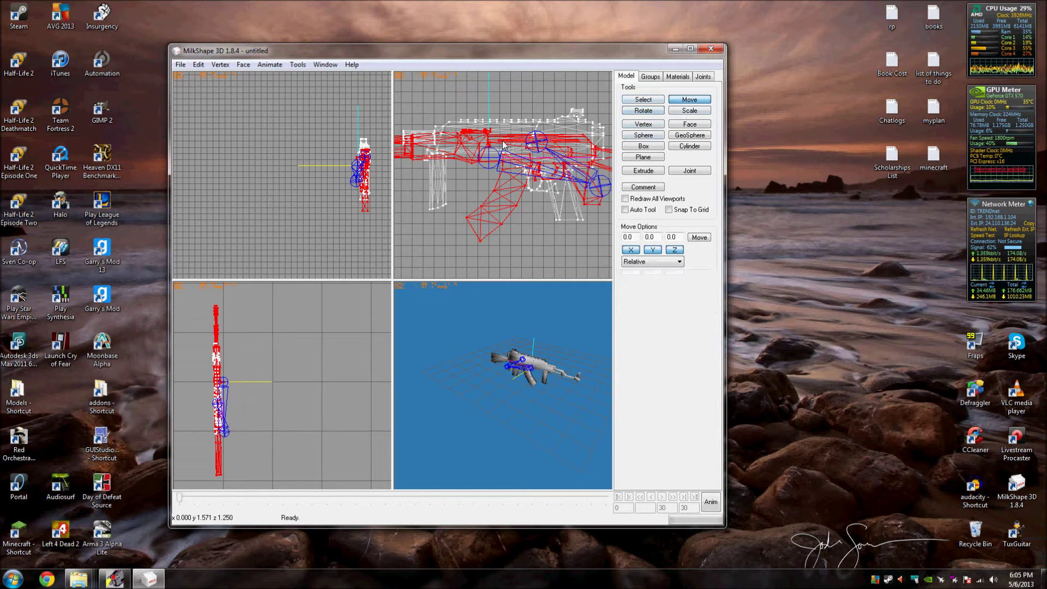
left_click_drag(510, 145, 497, 161)
scroll(534, 216, "up", 3)
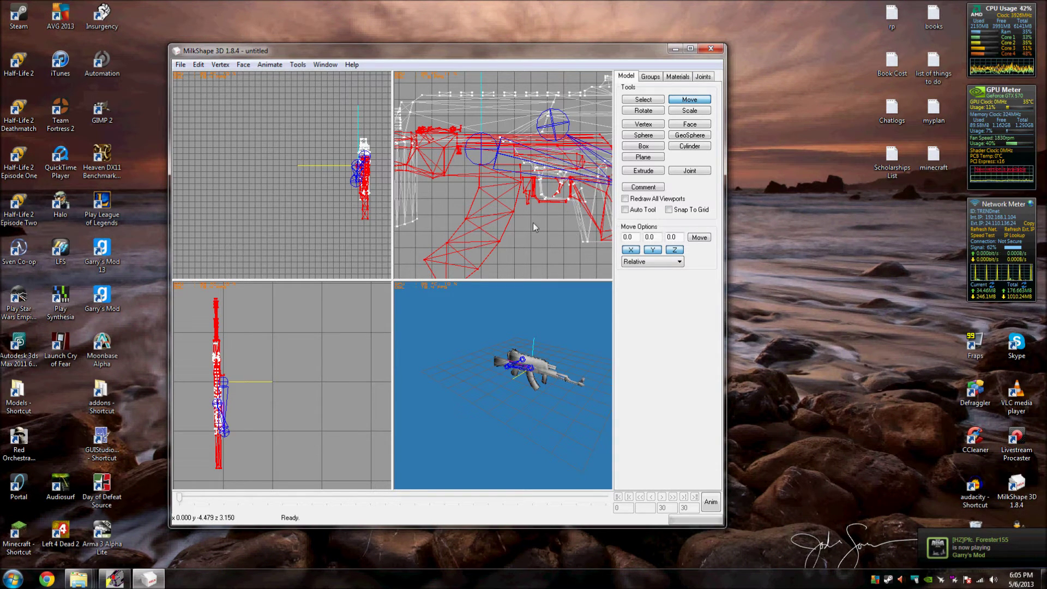
right_click_drag(528, 223, 459, 204)
scroll(504, 158, "down", 1)
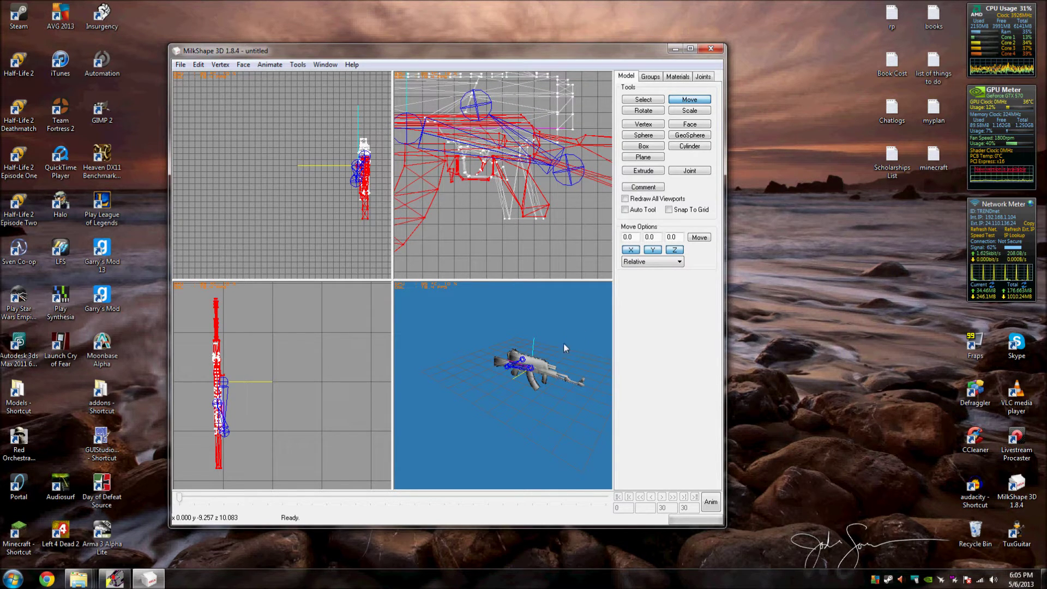
left_click_drag(512, 364, 454, 357)
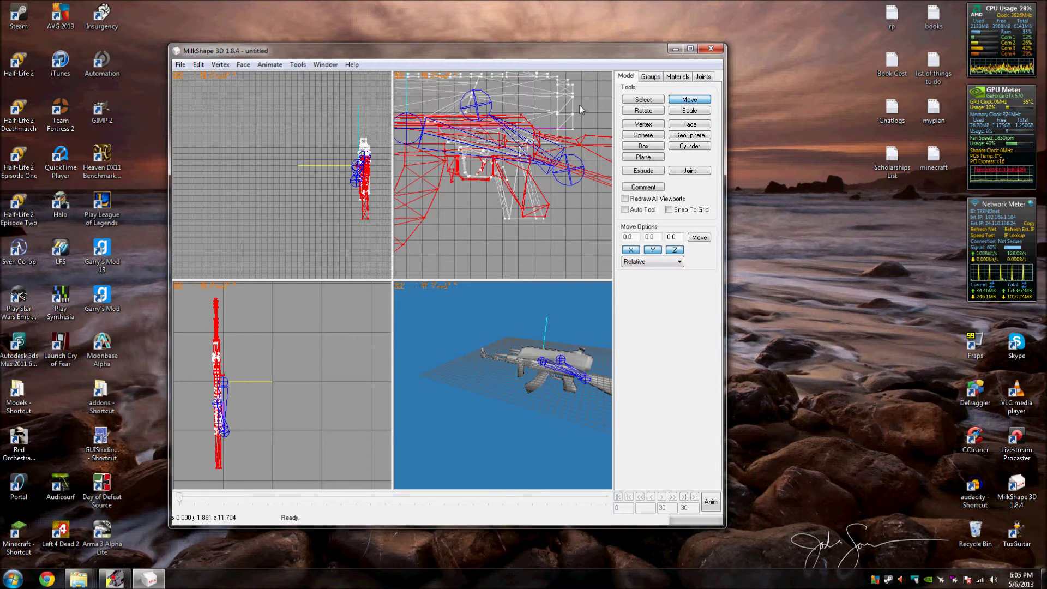
Delete the w_smg2.bmp and smg_crosshair.bmp groups, keeping only the w_ak47.bmp group
left_click(650, 77)
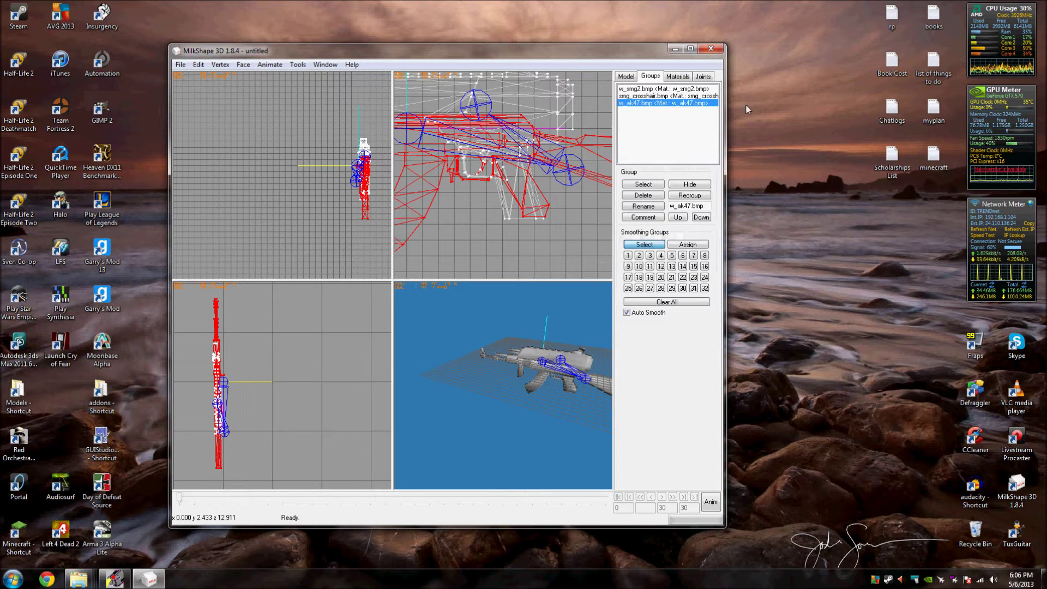
left_click(698, 90)
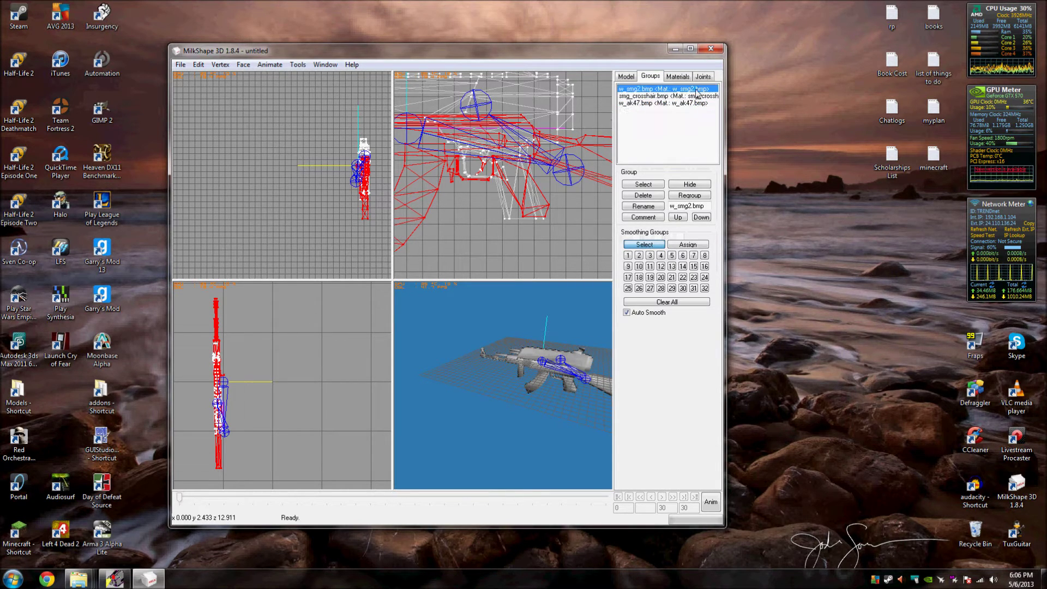
left_click(644, 195)
left_click(659, 201)
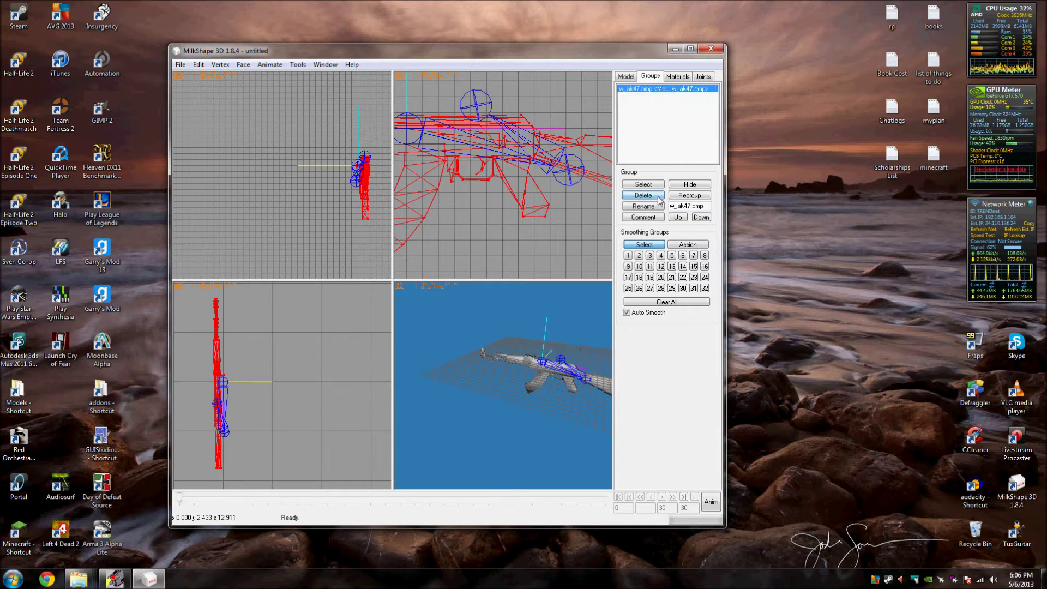
Delete the w_smg2.bmp and smg_crosshair.bmp materials, keeping only w_ak47.bmp
left_click(678, 76)
left_click(659, 89)
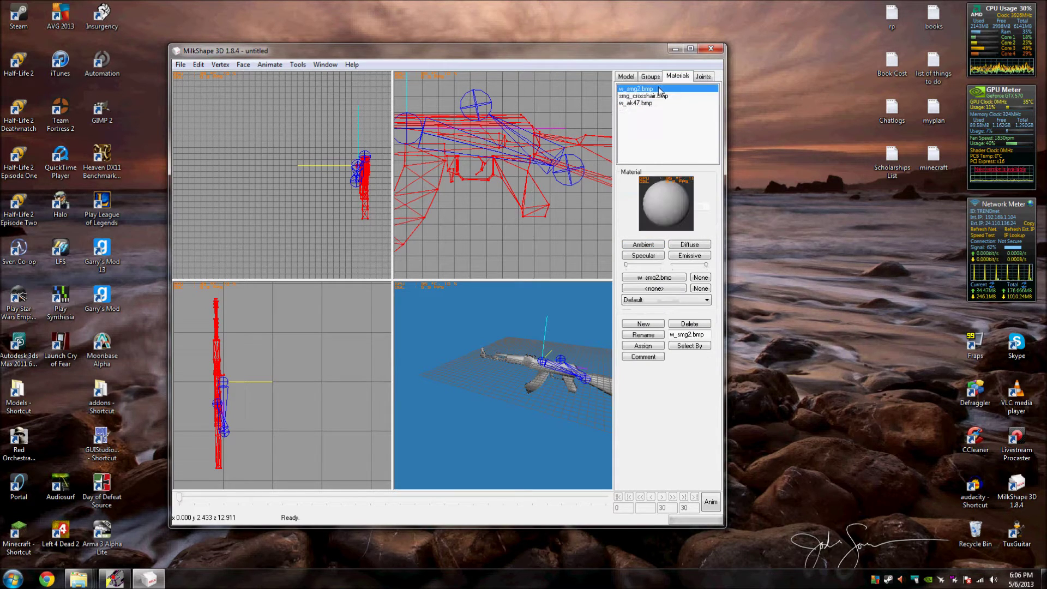
left_click(689, 324)
left_click(689, 324)
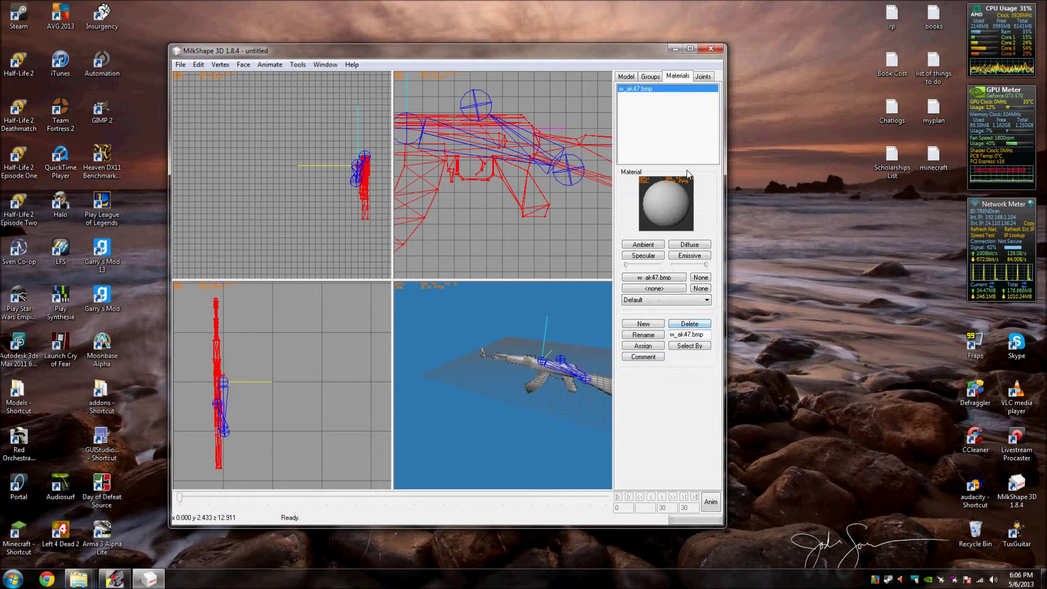
Assign the selected AK-47 mesh to the ValveBiped.Bip01_R_Hand joint
left_click(651, 77)
left_click(626, 76)
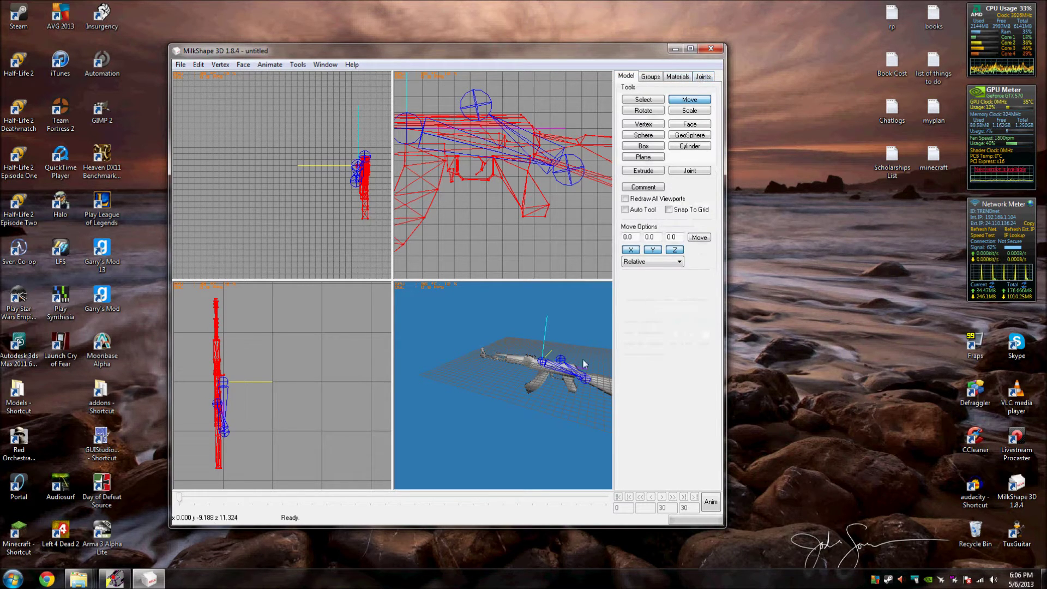
left_click_drag(584, 392, 415, 398)
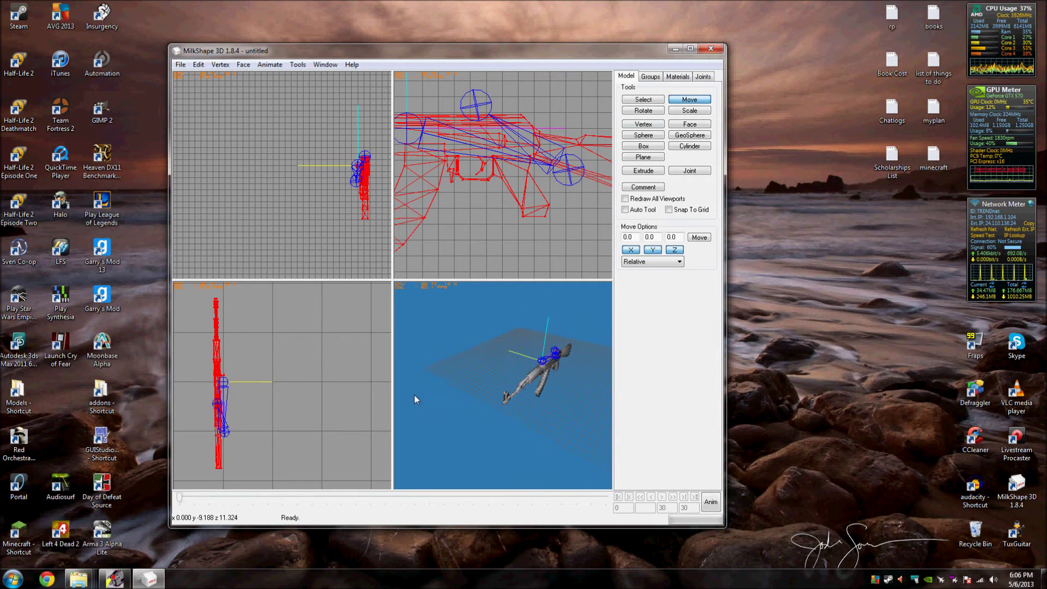
left_click(702, 77)
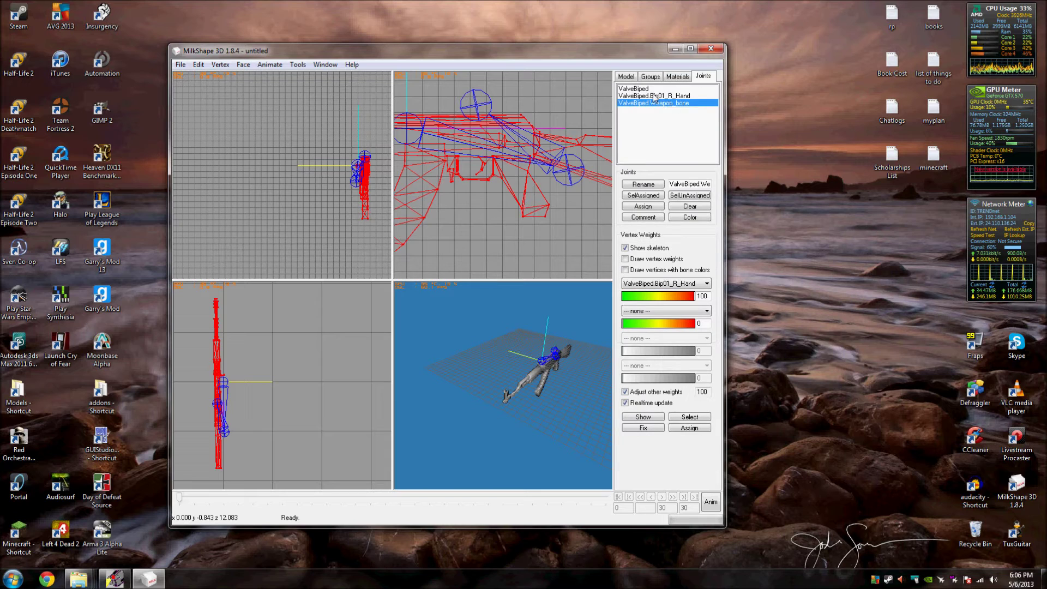
left_click(634, 89)
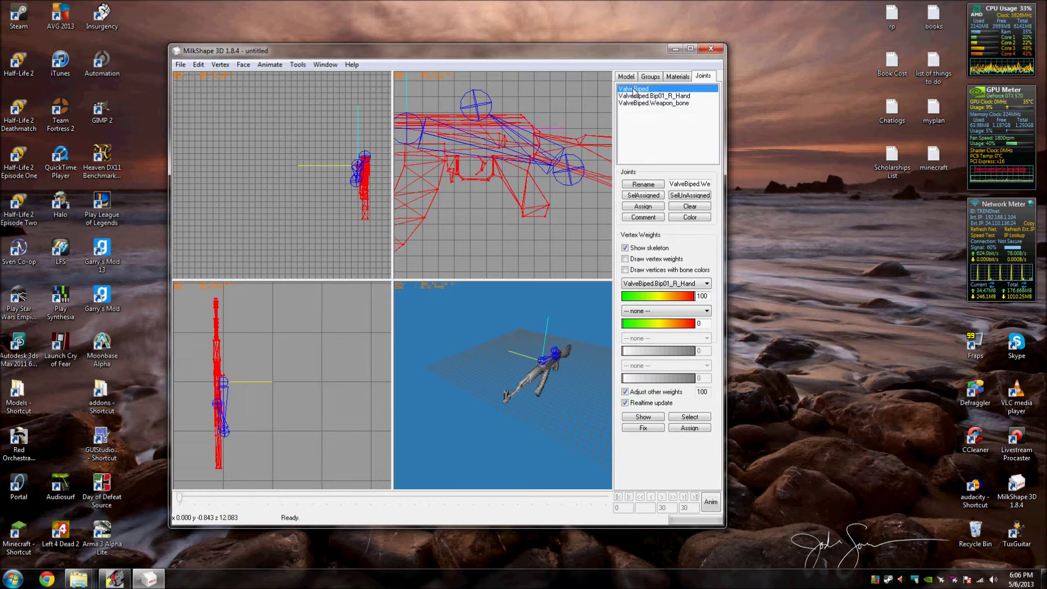
left_click(635, 96)
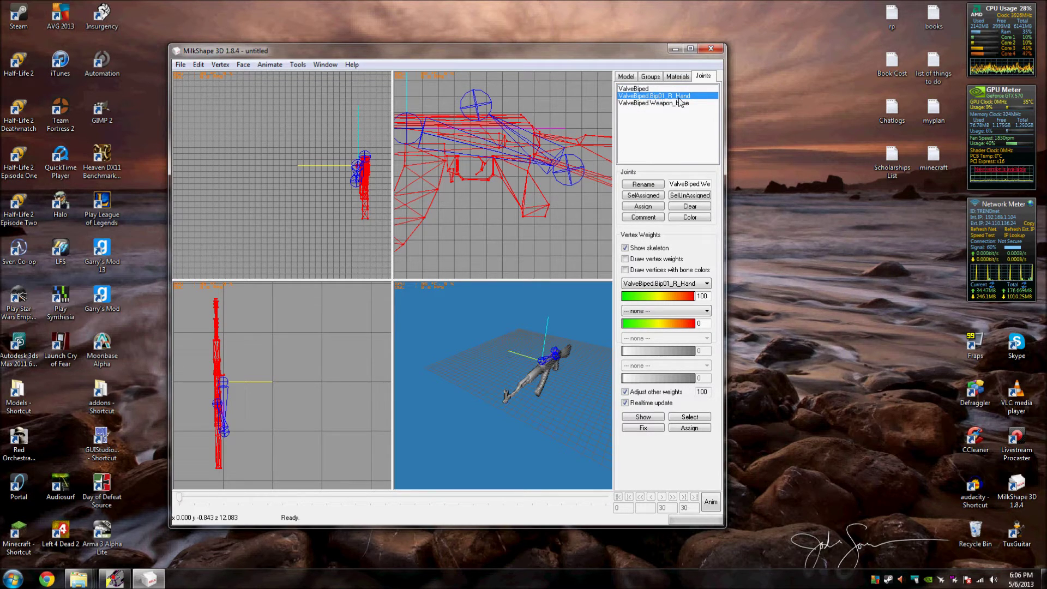
left_click(649, 207)
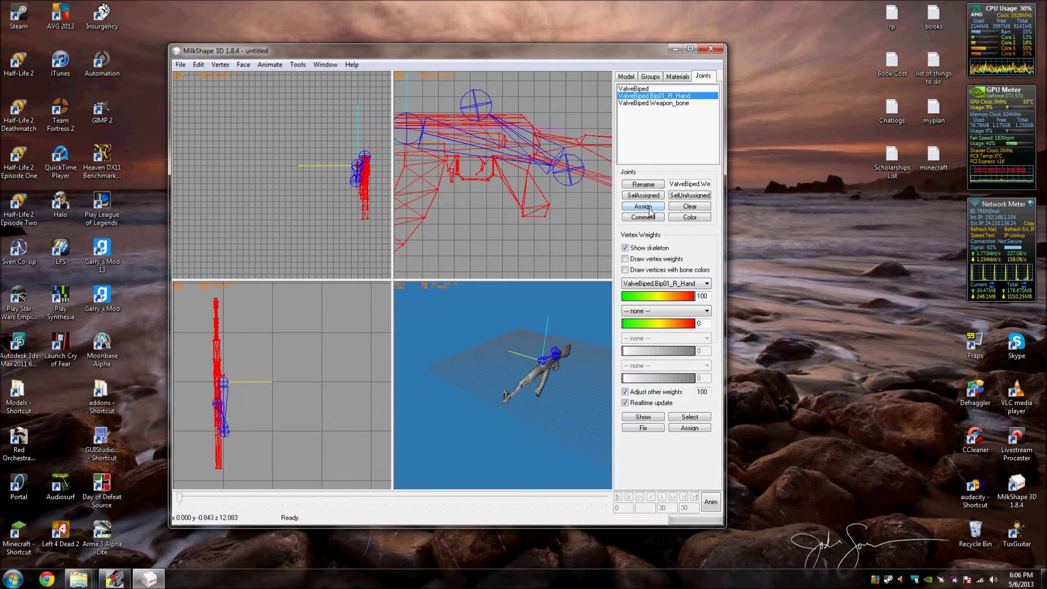
Export the AK-47 as a Half-Life SMD reference, replacing ak47_w.smd in the Models\ins\aktest folder
left_click(181, 66)
mouse_move(243, 158)
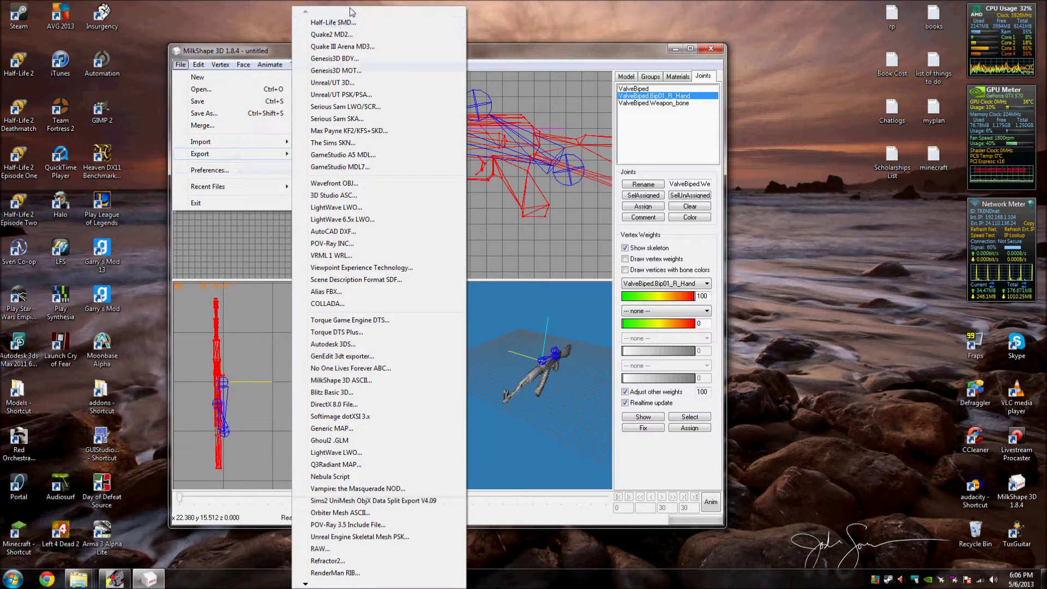
left_click(499, 355)
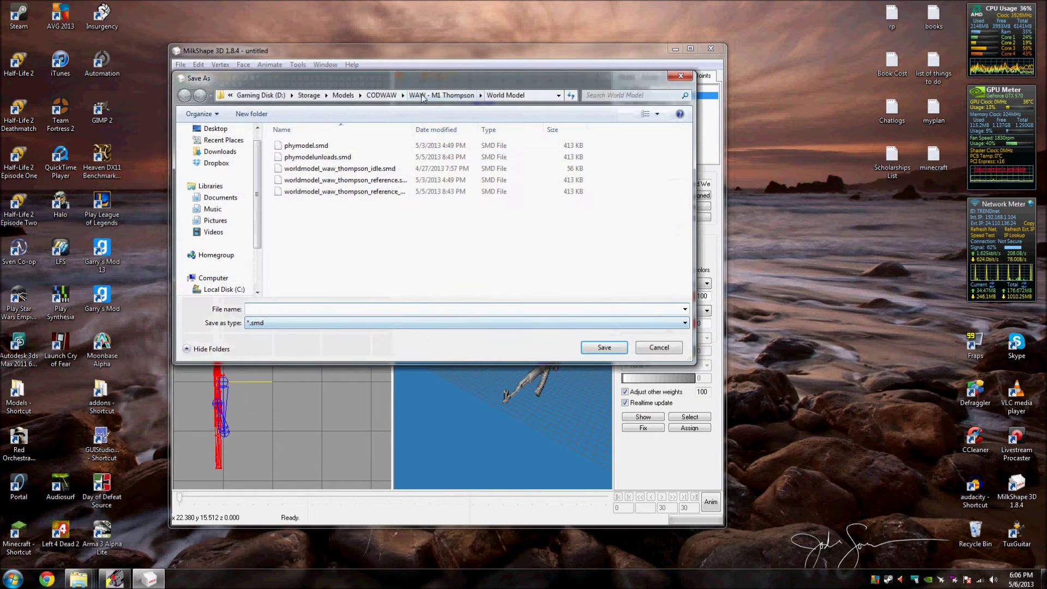
left_click(348, 98)
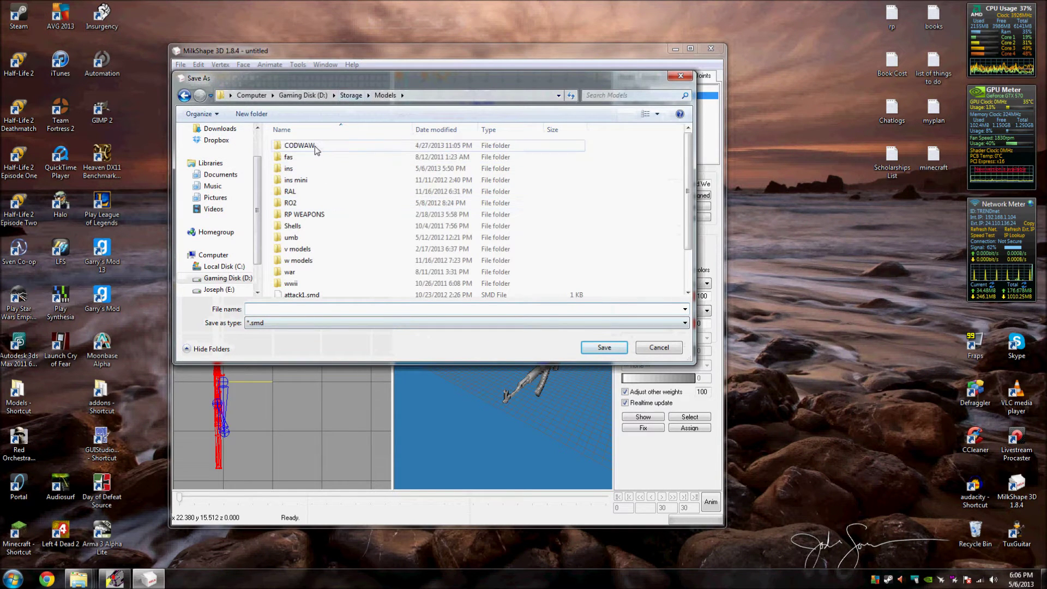
left_click(307, 169)
double_click(307, 169)
double_click(305, 192)
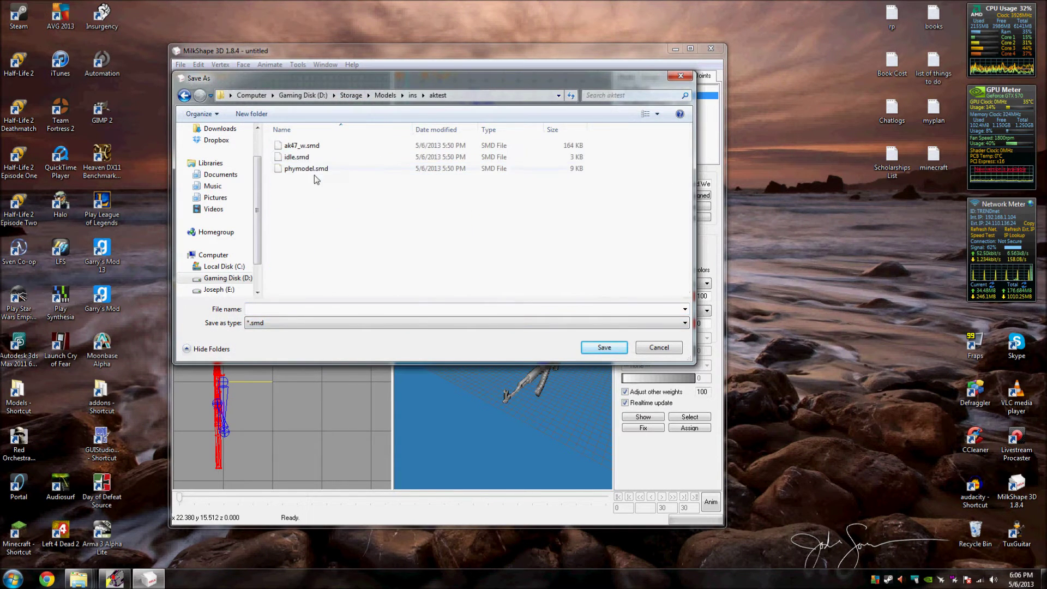
left_click(303, 146)
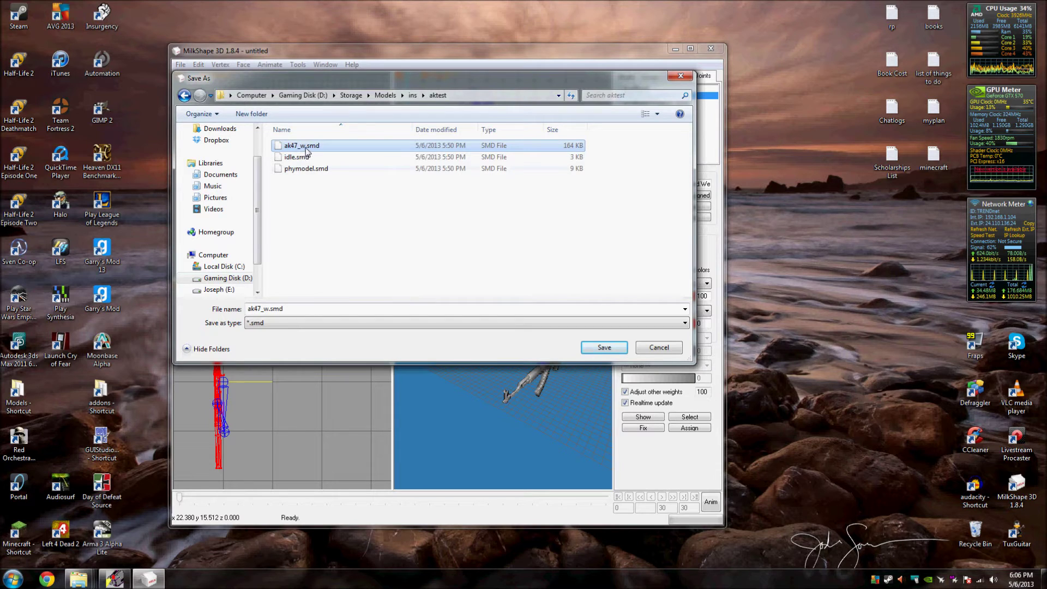
left_click(604, 348)
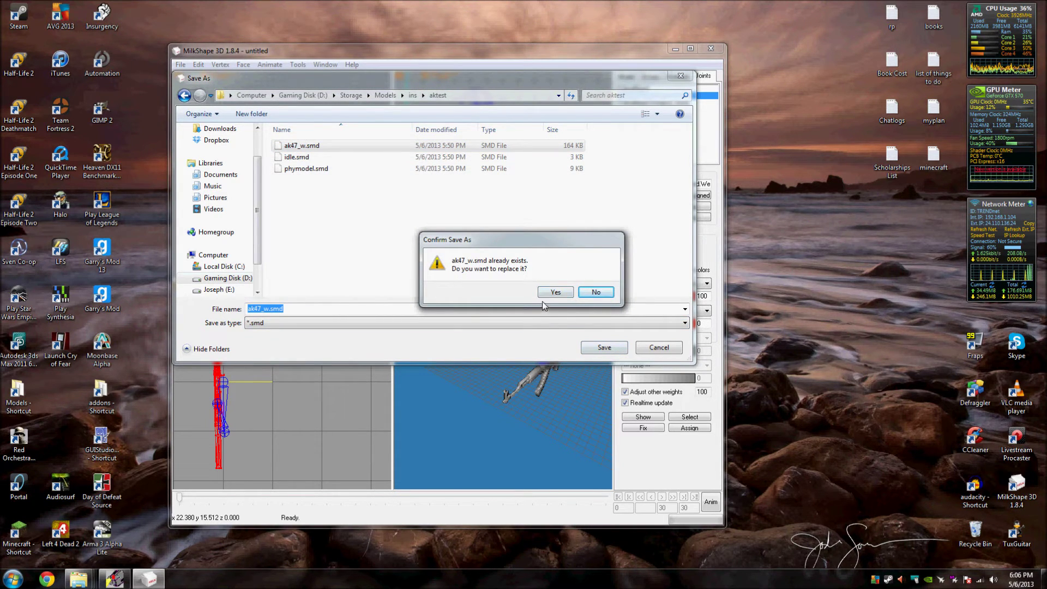
left_click(555, 292)
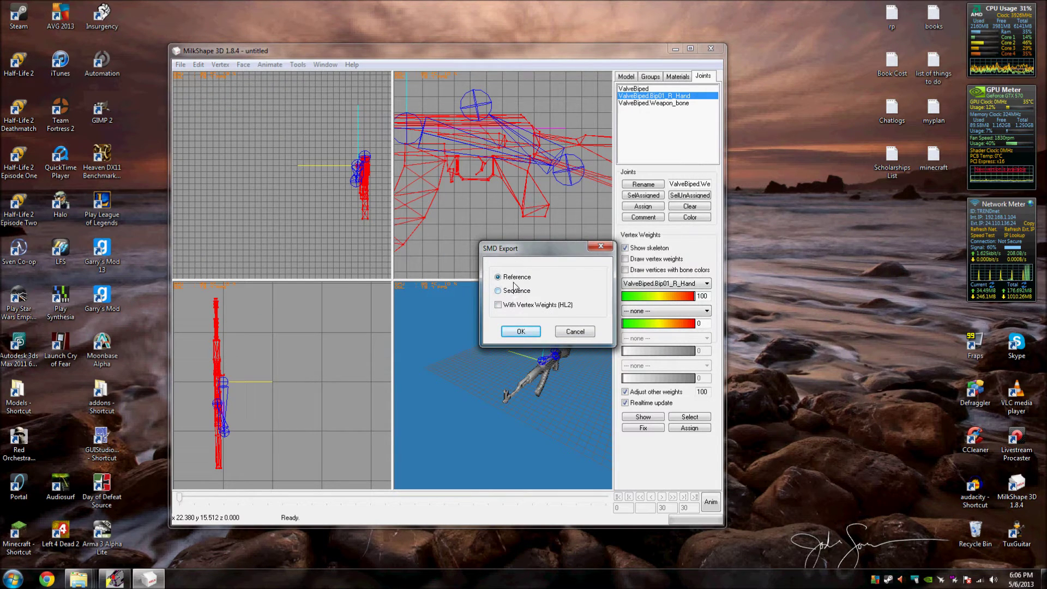
left_click(521, 331)
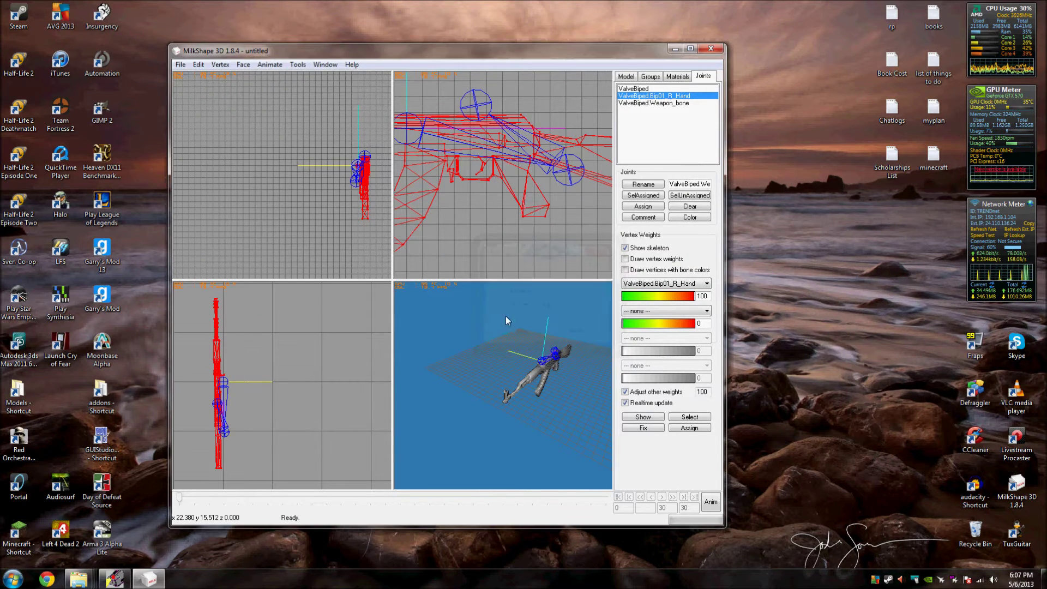
Export the AK-47 as a reference SMD replacing phymodel.smd in aktest, and close MilkShape 3D without saving the model
left_click(180, 65)
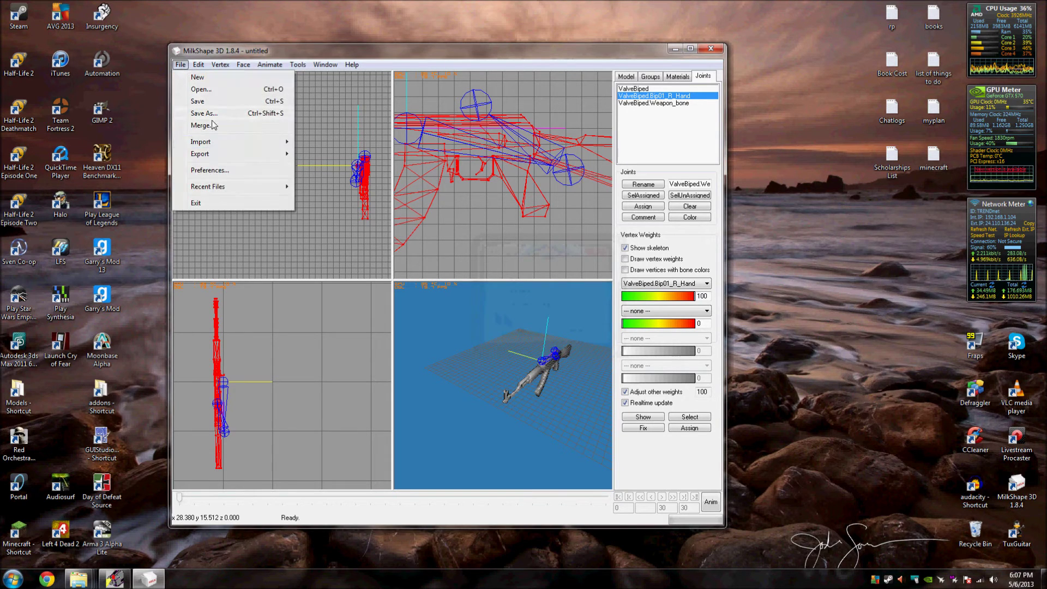
mouse_move(251, 154)
left_click(338, 22)
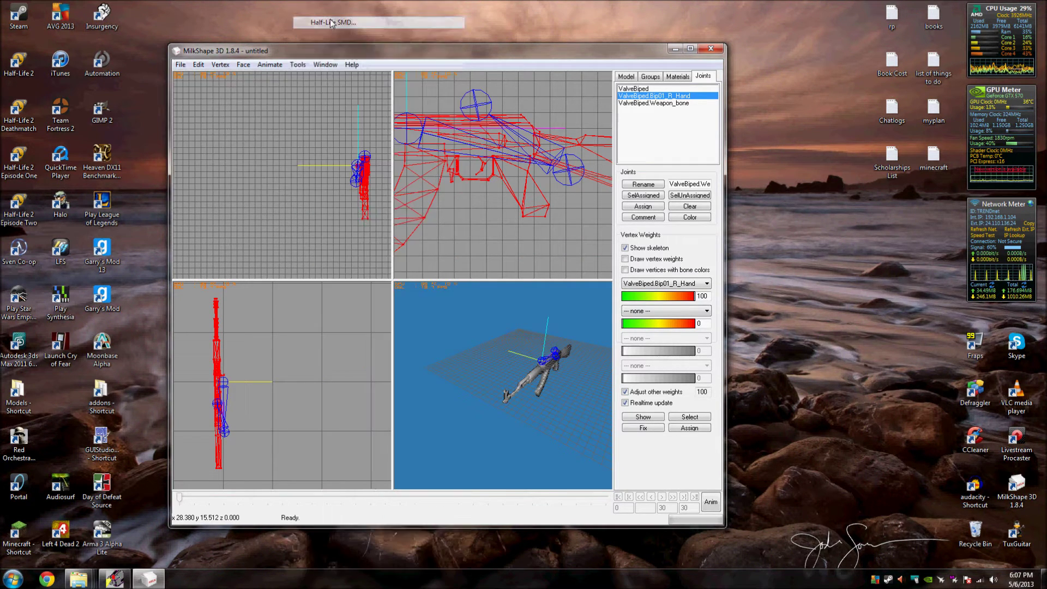
left_click(329, 172)
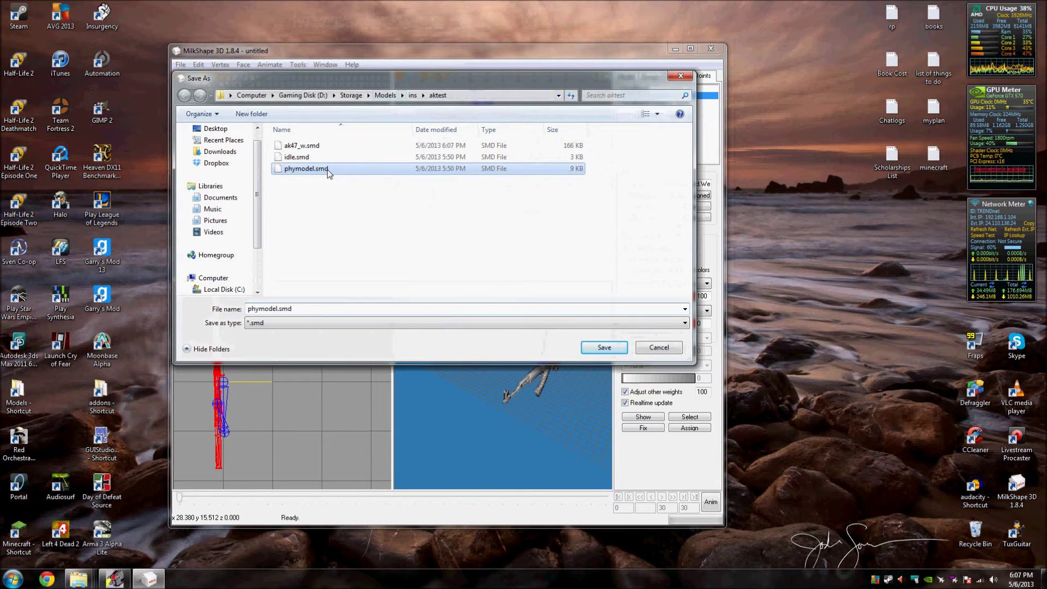
left_click(603, 348)
left_click(557, 293)
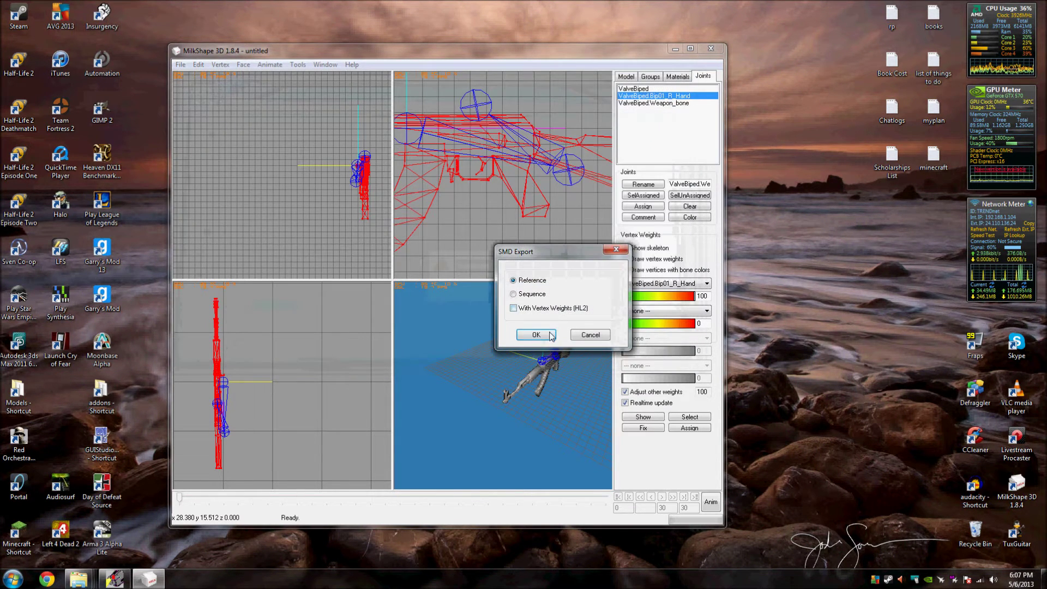
left_click(544, 335)
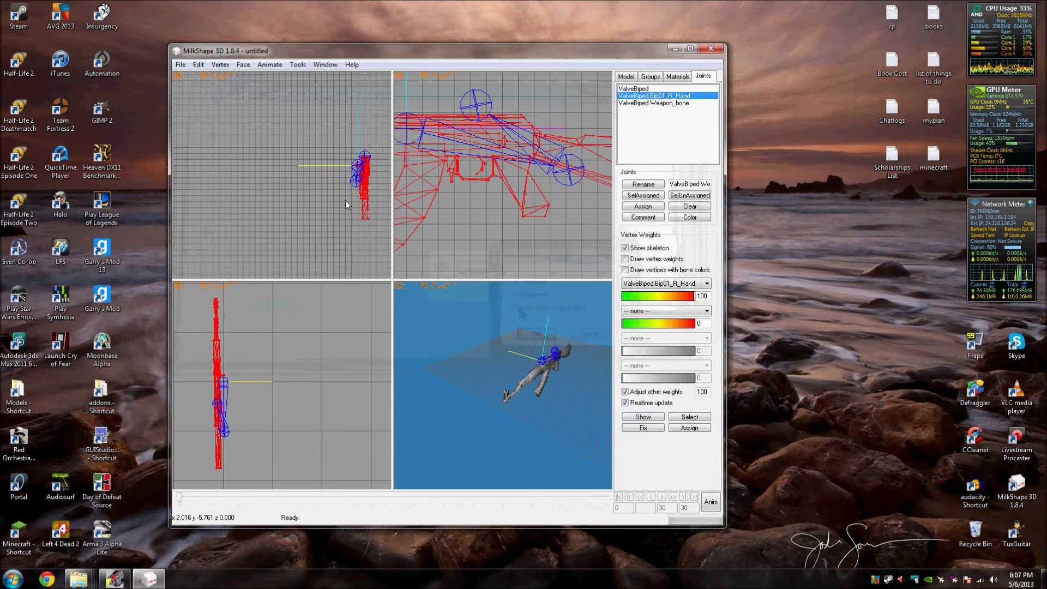
left_click(712, 49)
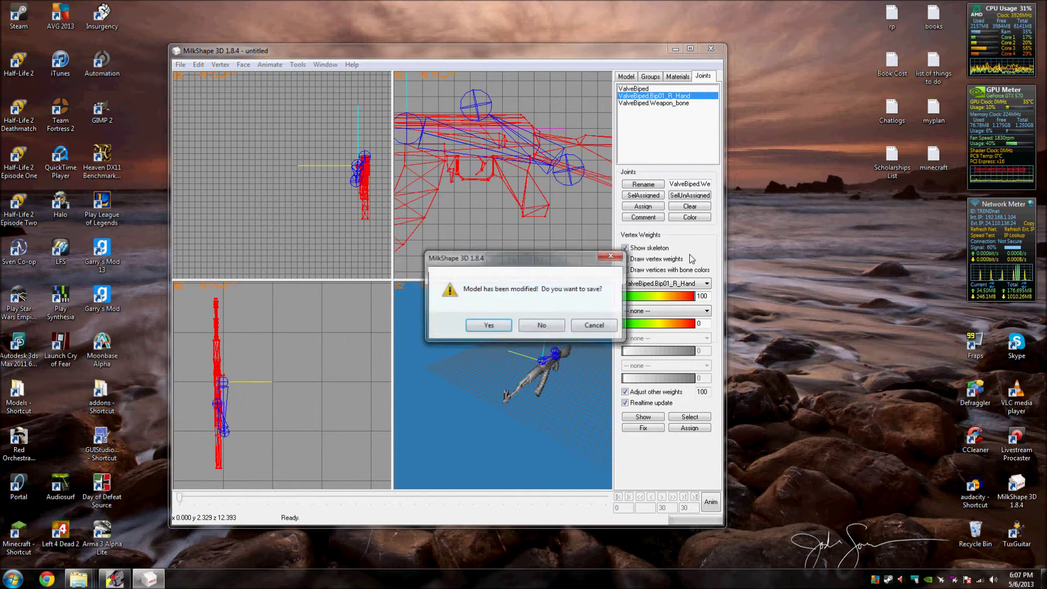
left_click(541, 327)
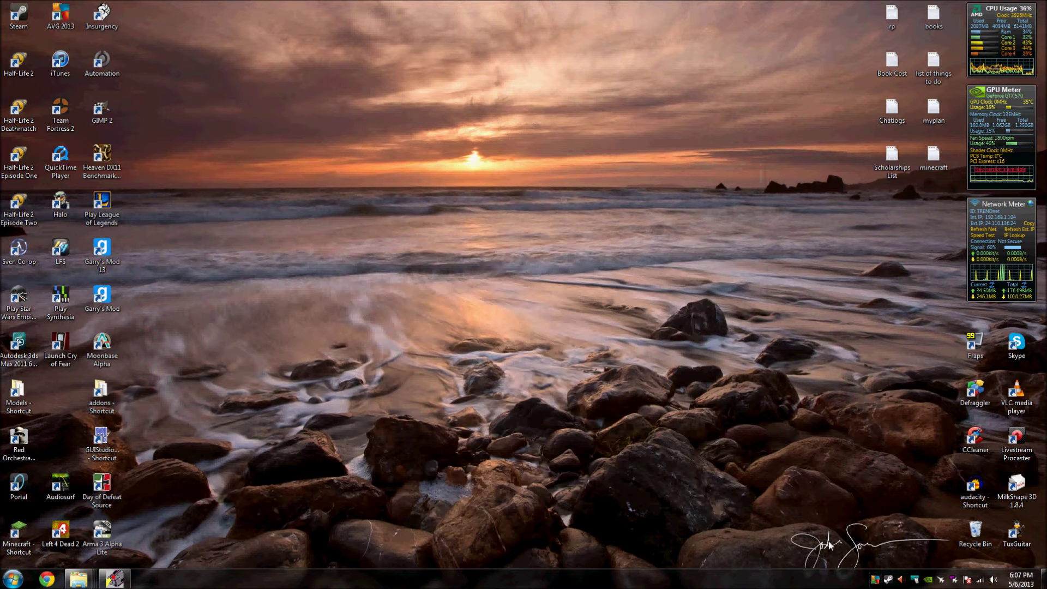
Open mdldecompiler.qc from the Models\ins\aktest folder in Notepad++ and close all other open documents
double_click(30, 400)
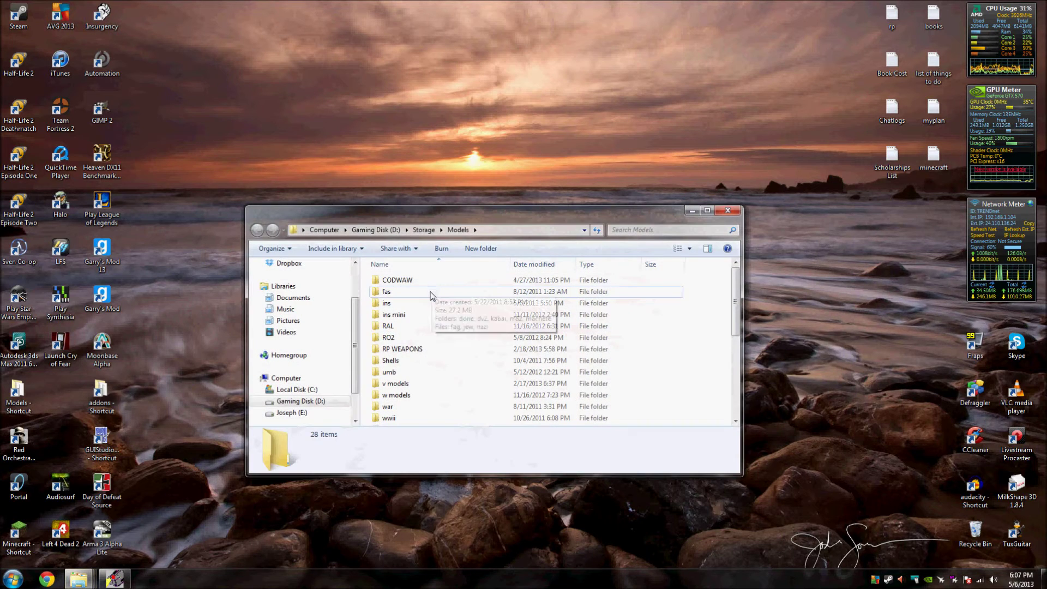
double_click(390, 303)
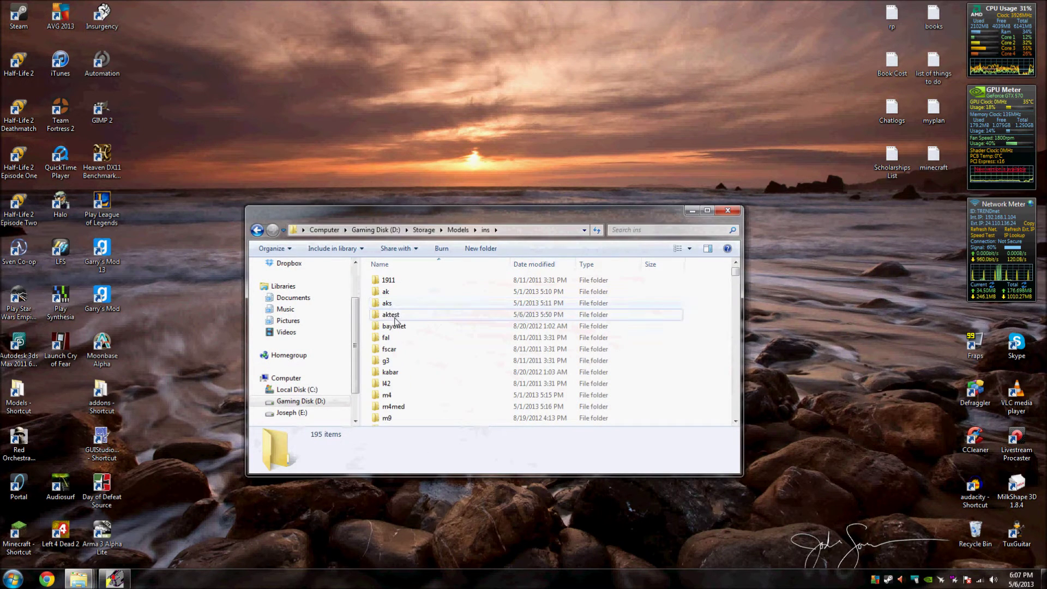
double_click(393, 315)
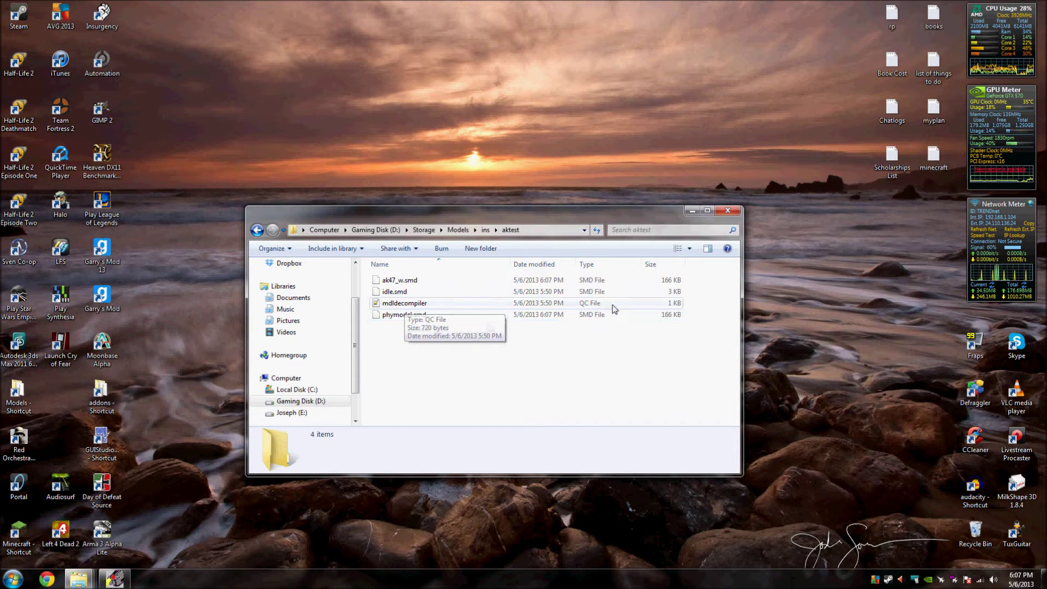
double_click(406, 305)
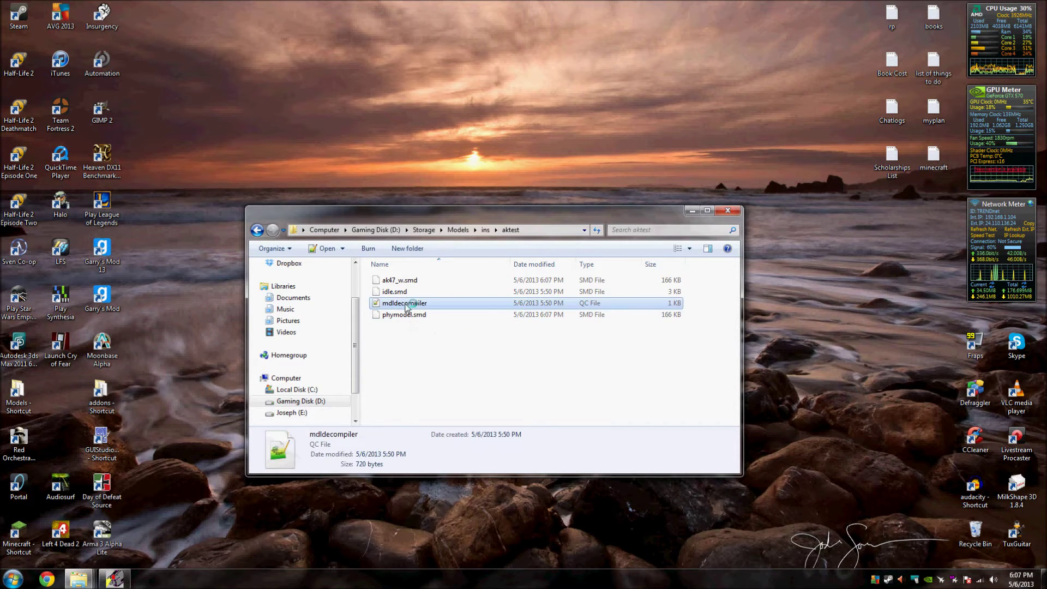
right_click(602, 104)
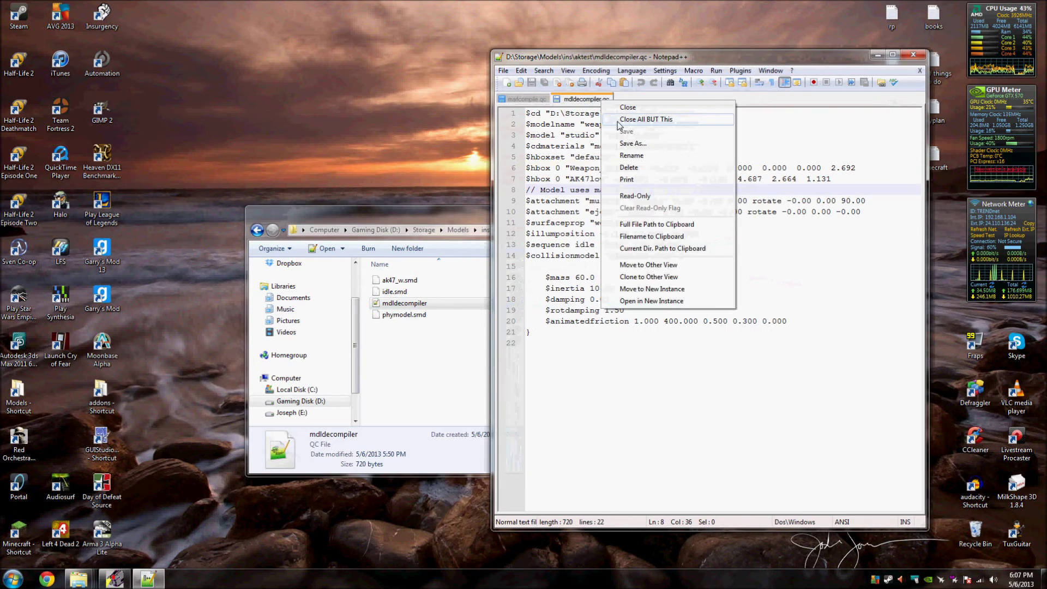
left_click(627, 118)
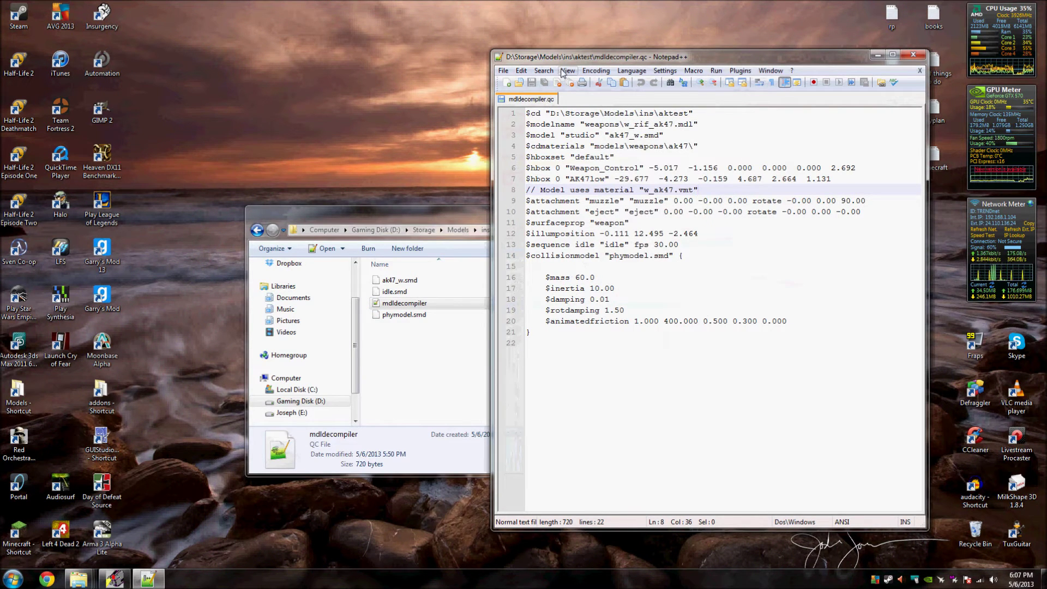
Change the $modelname entry in the QC file to weapons\w_rif_ak47ins.mdl
left_click_drag(563, 61, 570, 110)
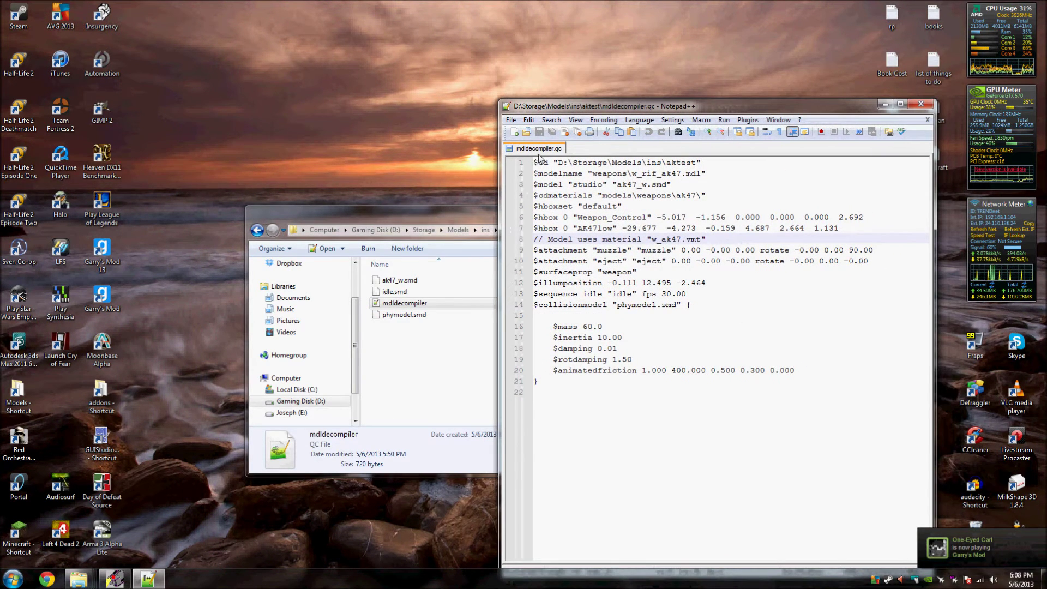
left_click_drag(537, 164, 707, 157)
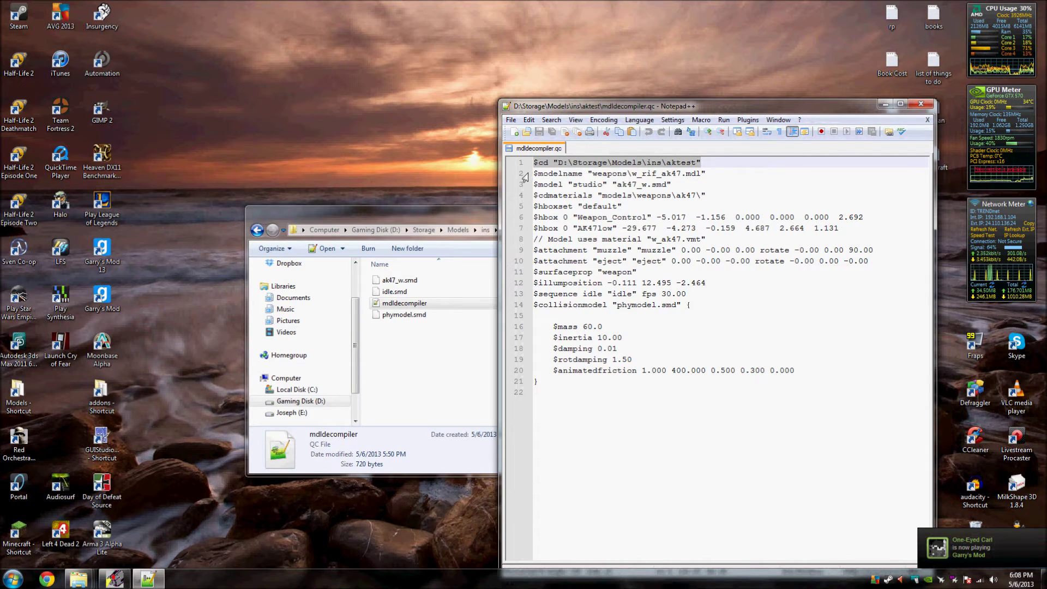
left_click_drag(536, 173, 711, 175)
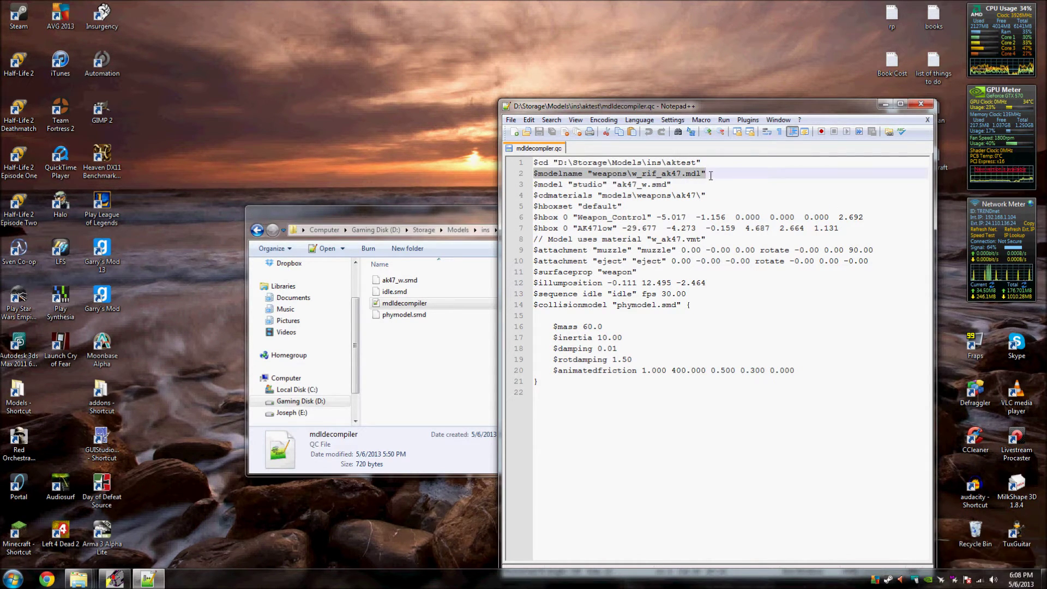
left_click(681, 173)
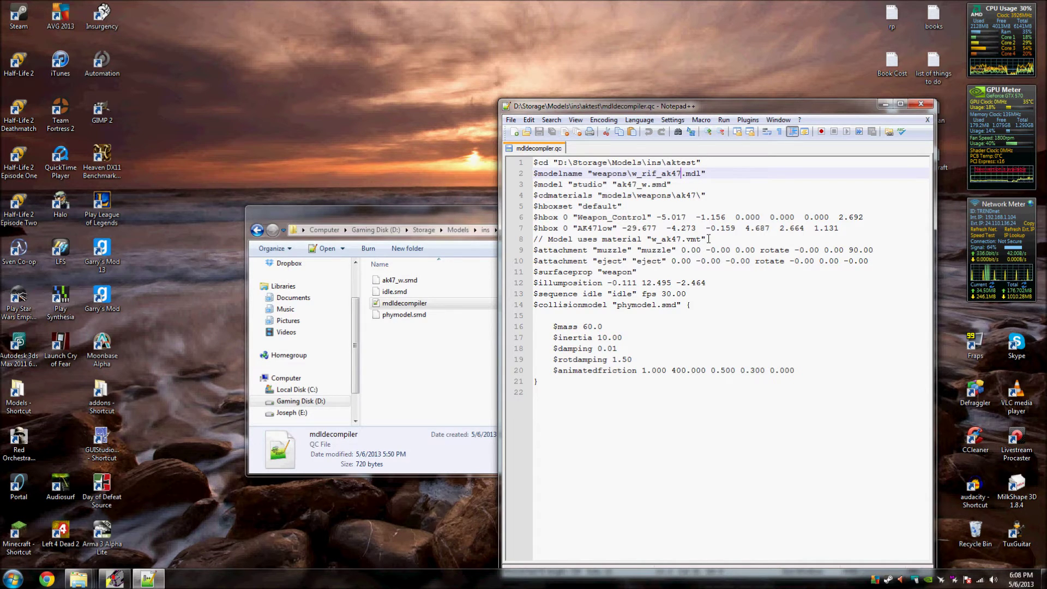
type("ins")
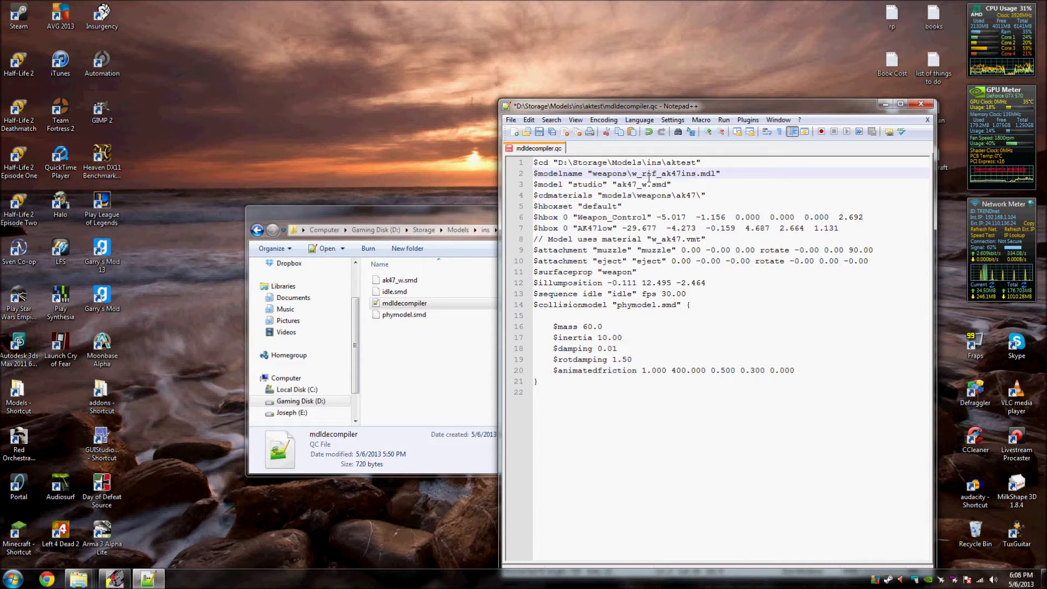
left_click_drag(664, 175, 693, 177)
left_click(720, 173)
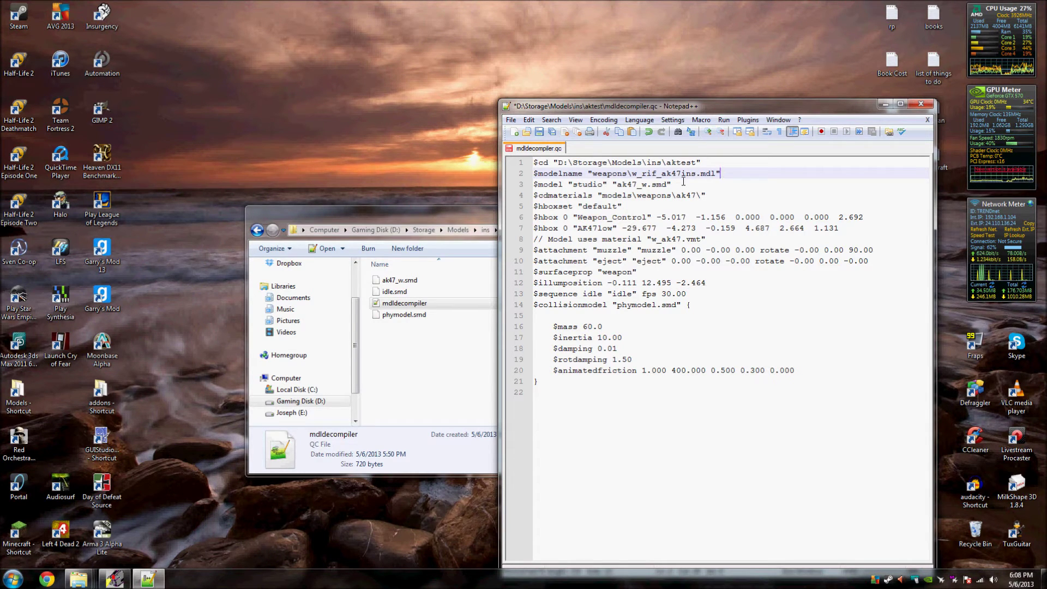
Check the $model line against ak47_w.smd in the aktest folder and review the $cdmaterials path
left_click(400, 280)
left_click_drag(409, 212, 249, 172)
left_click(670, 187)
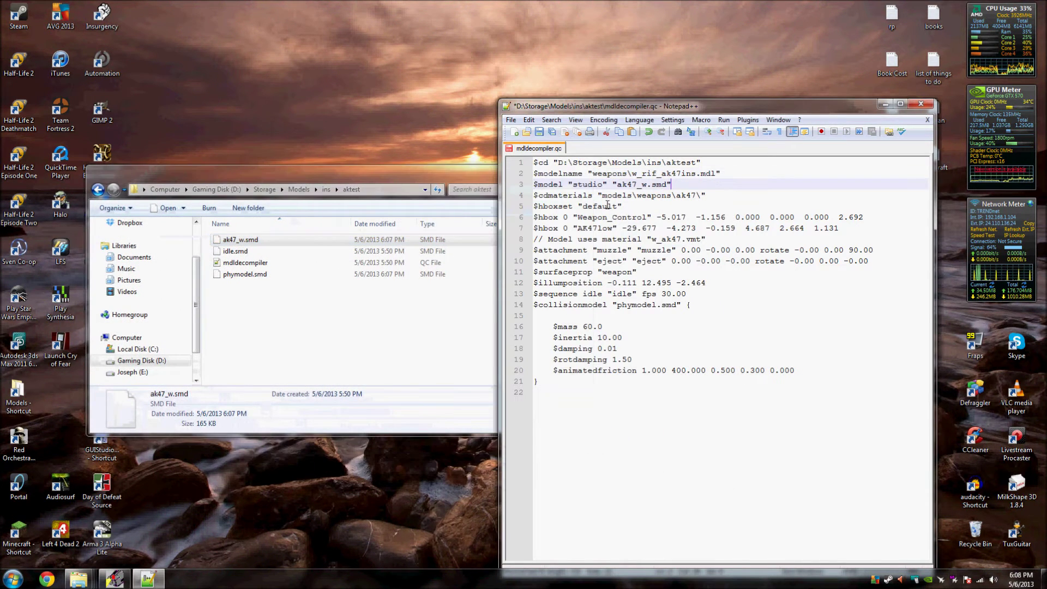
left_click_drag(539, 195, 646, 196)
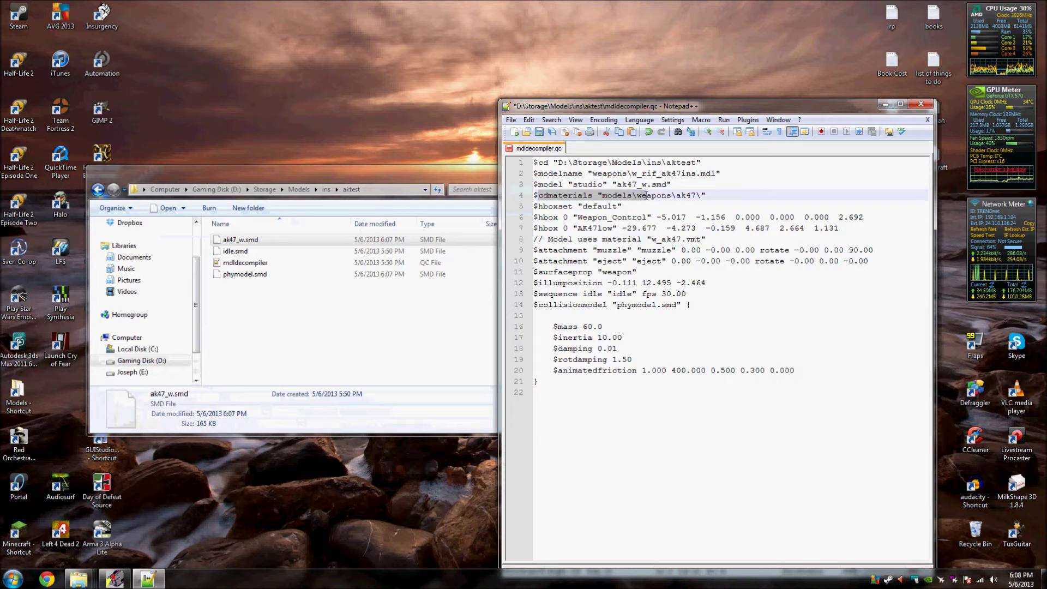
left_click(702, 198)
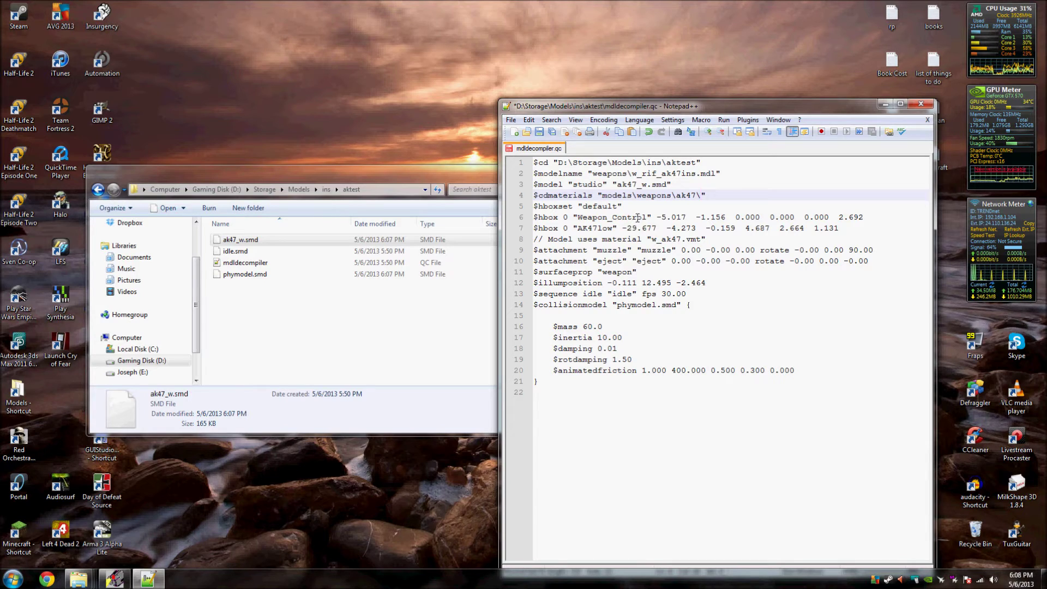
Delete the Weapon_Control and AK47low $hbox lines below $hboxset, leaving no blank line
left_click(579, 206)
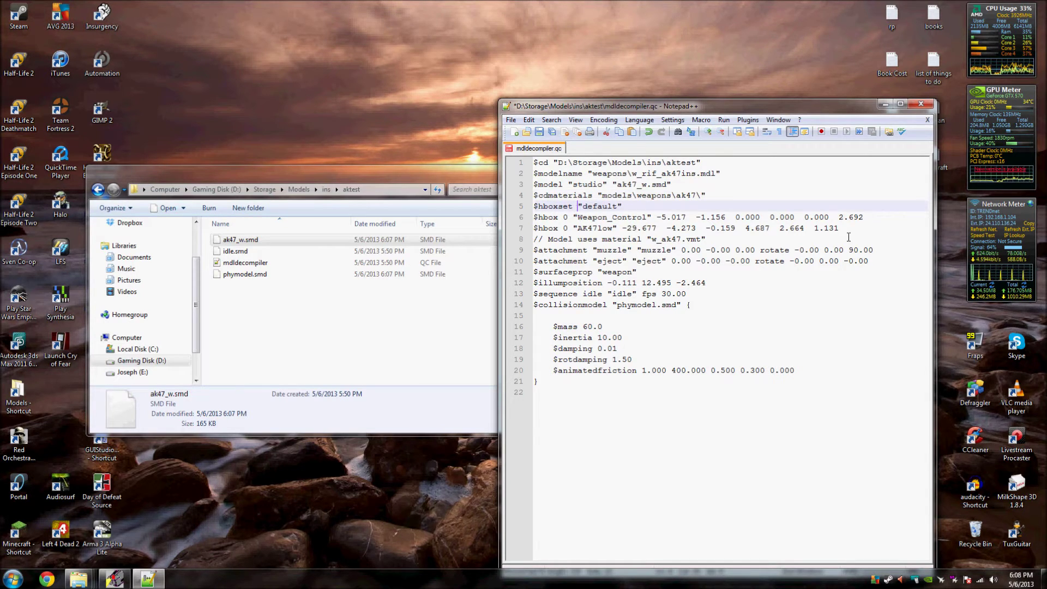
left_click_drag(845, 229, 425, 217)
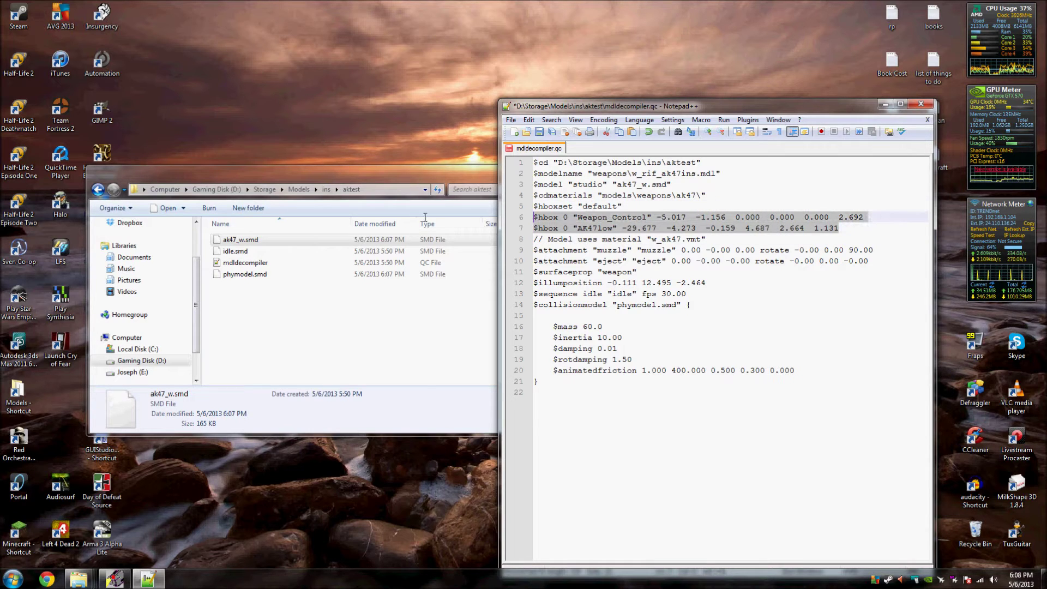
key("Delete")
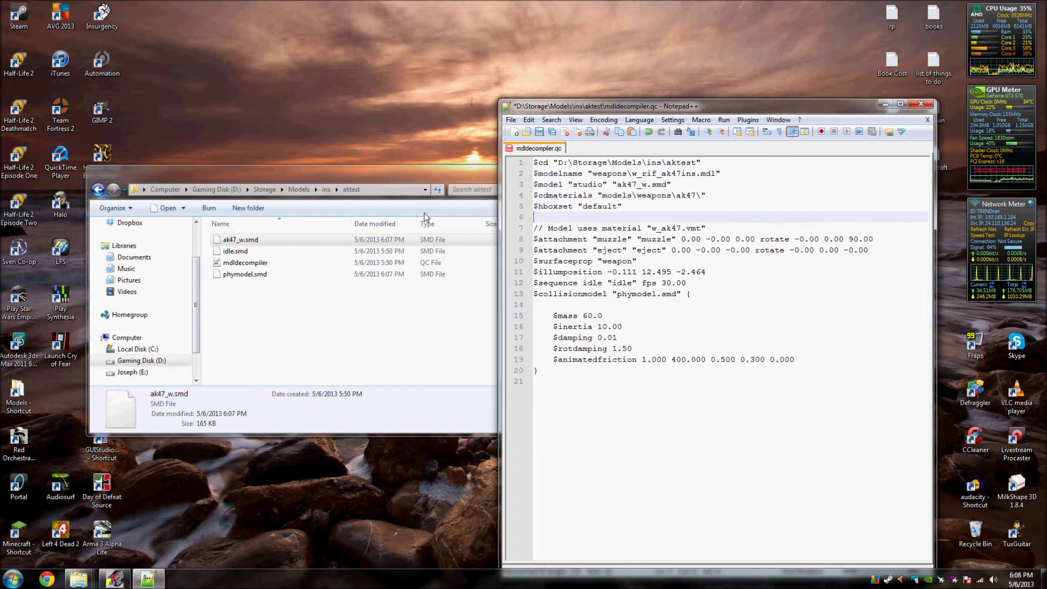
key("BackSpace")
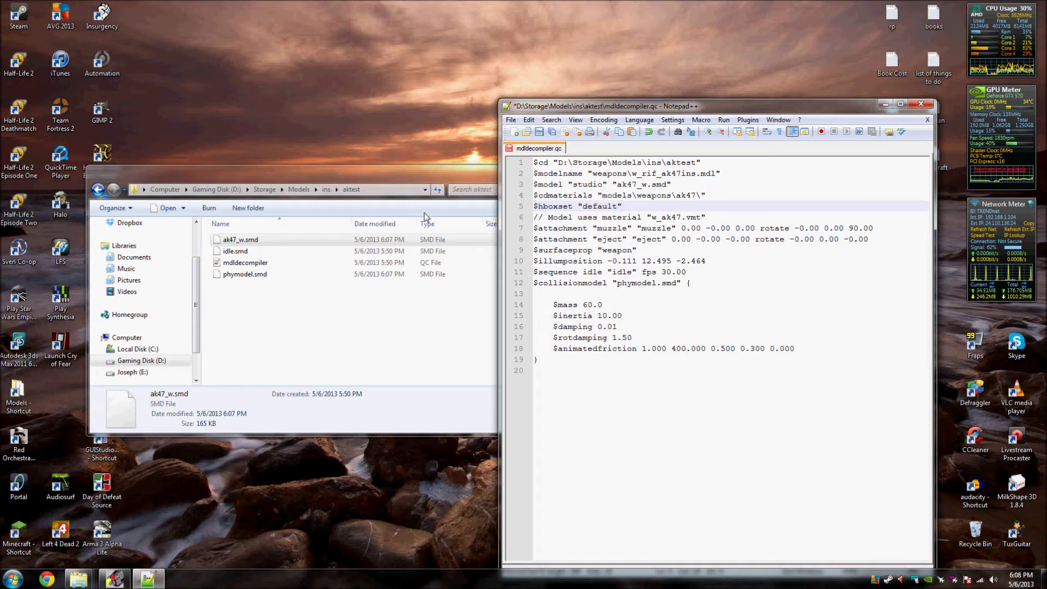
Examine the material, attachment, $surfaceprop, $sequence and $collisionmodel lines, comparing them with idle.smd and phymodel.smd in the folder
left_click(666, 216)
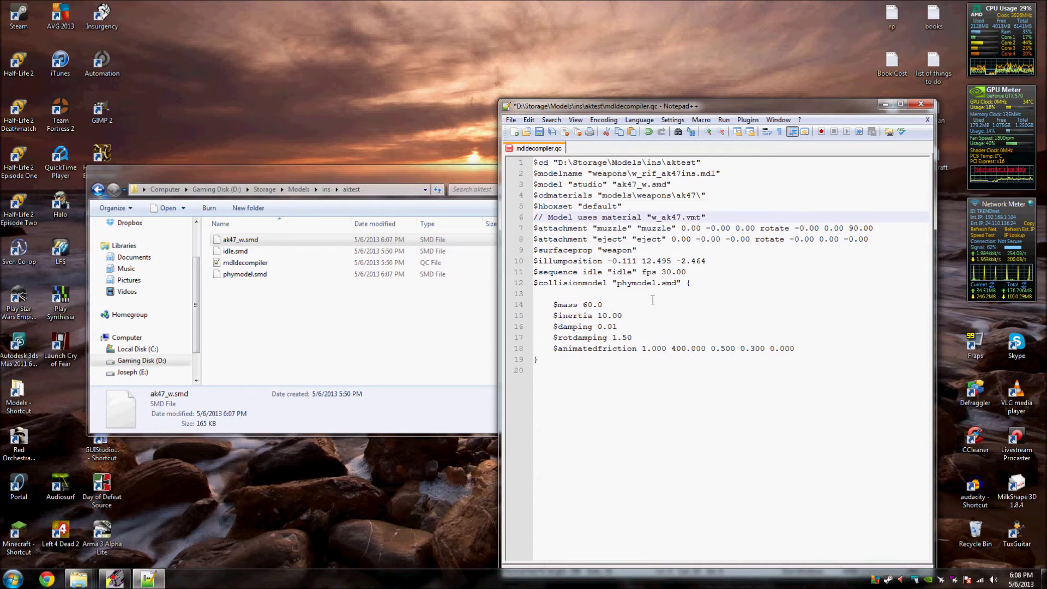
left_click(603, 228)
left_click(602, 240)
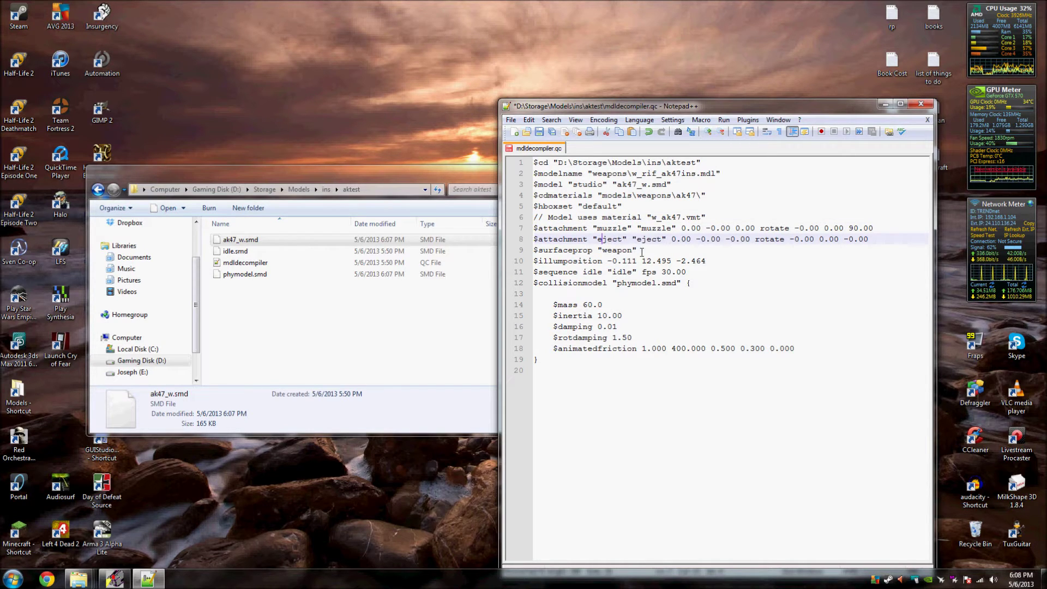
left_click_drag(637, 250, 532, 248)
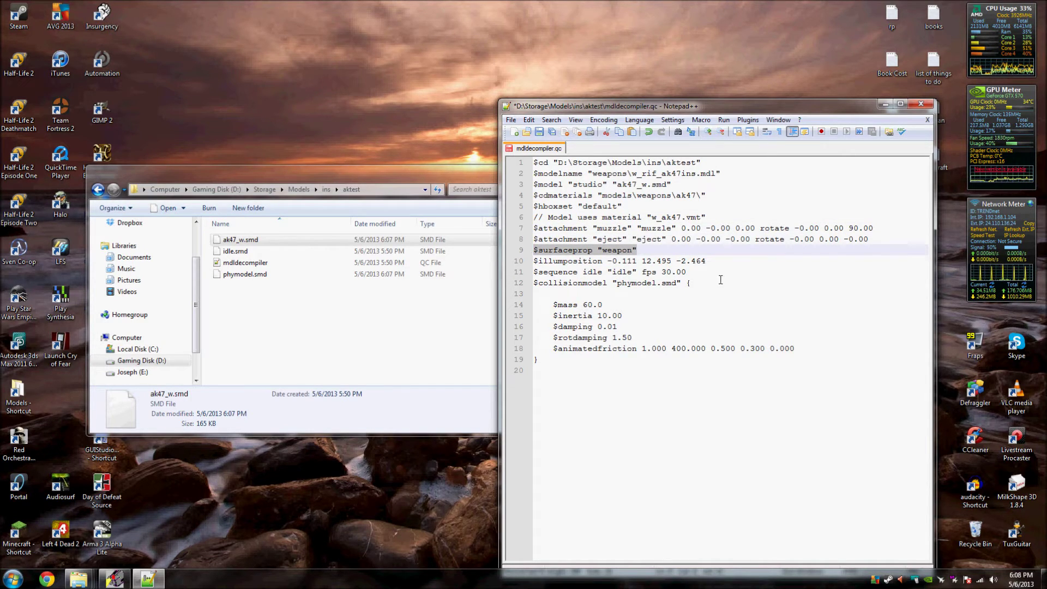
left_click_drag(705, 260, 687, 272)
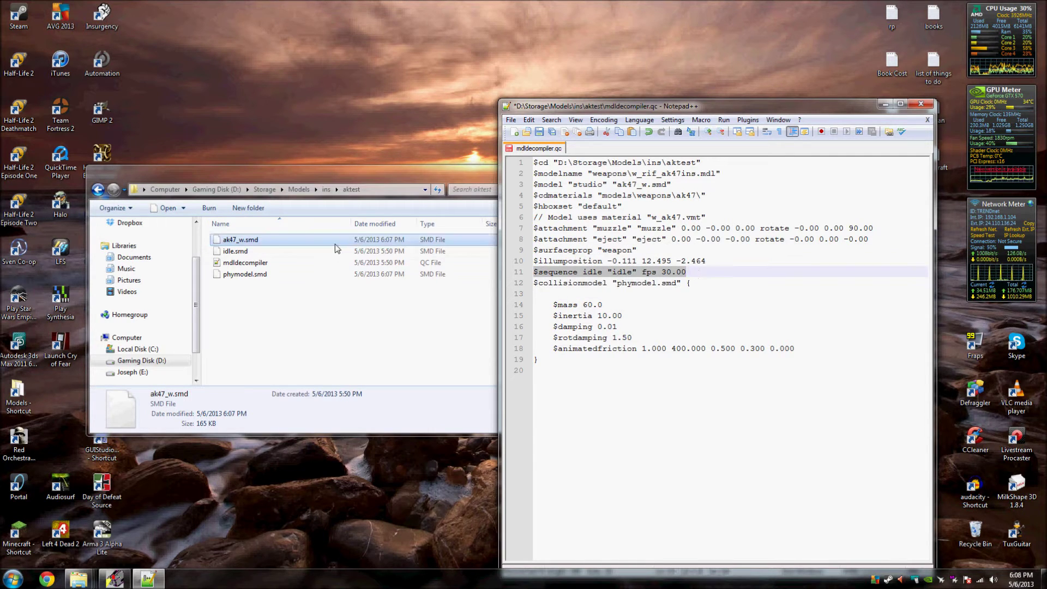
left_click(295, 254)
left_click(718, 293)
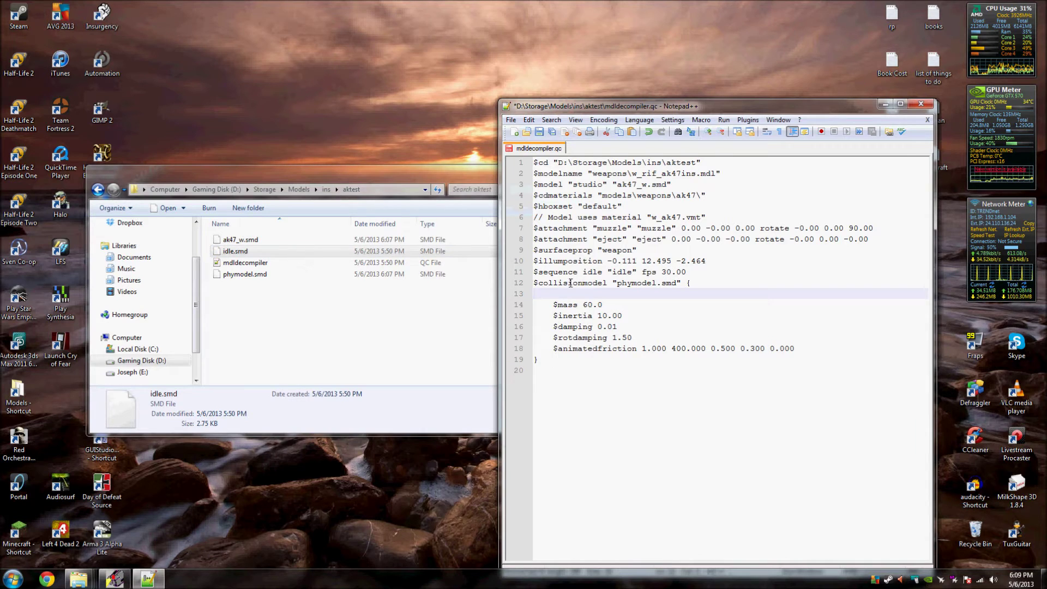
left_click_drag(537, 282, 593, 354)
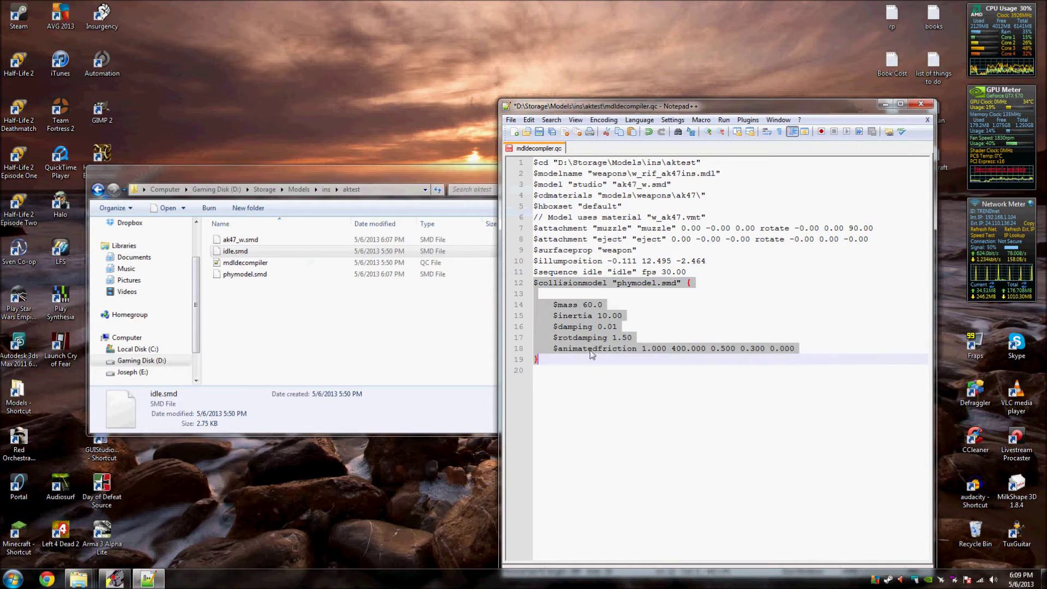
left_click(327, 327)
left_click(245, 273)
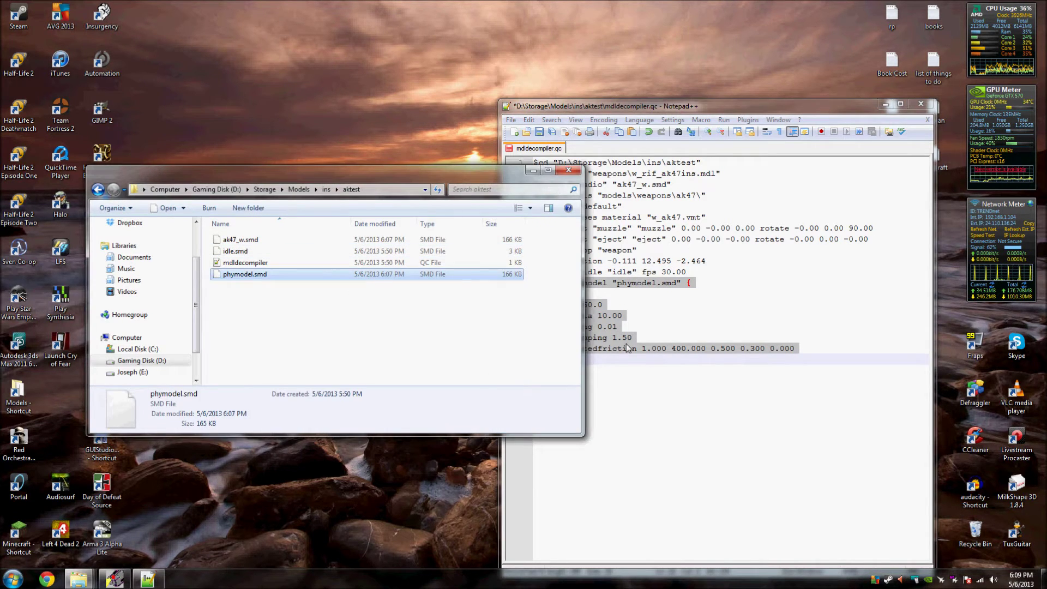
left_click(613, 370)
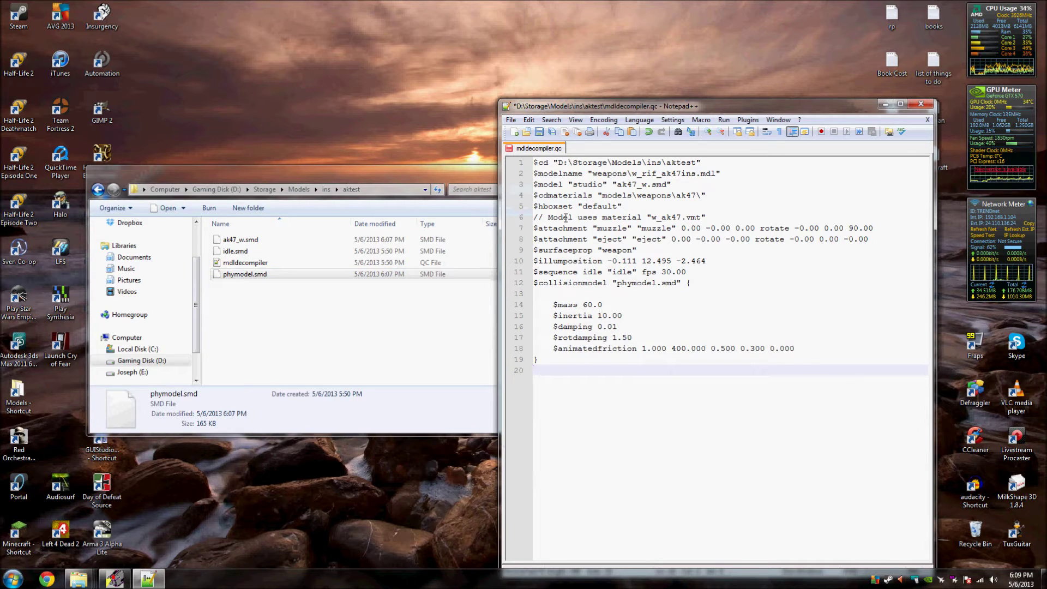
Save mdldecompiler.qc and launch Source SDK from Steam
left_click(543, 131)
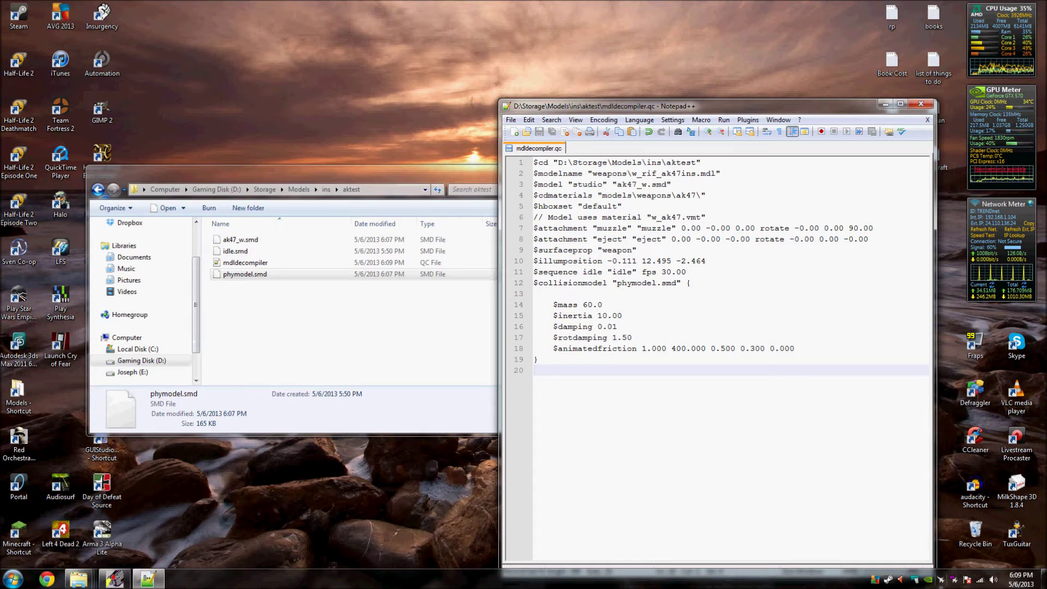
right_click(890, 580)
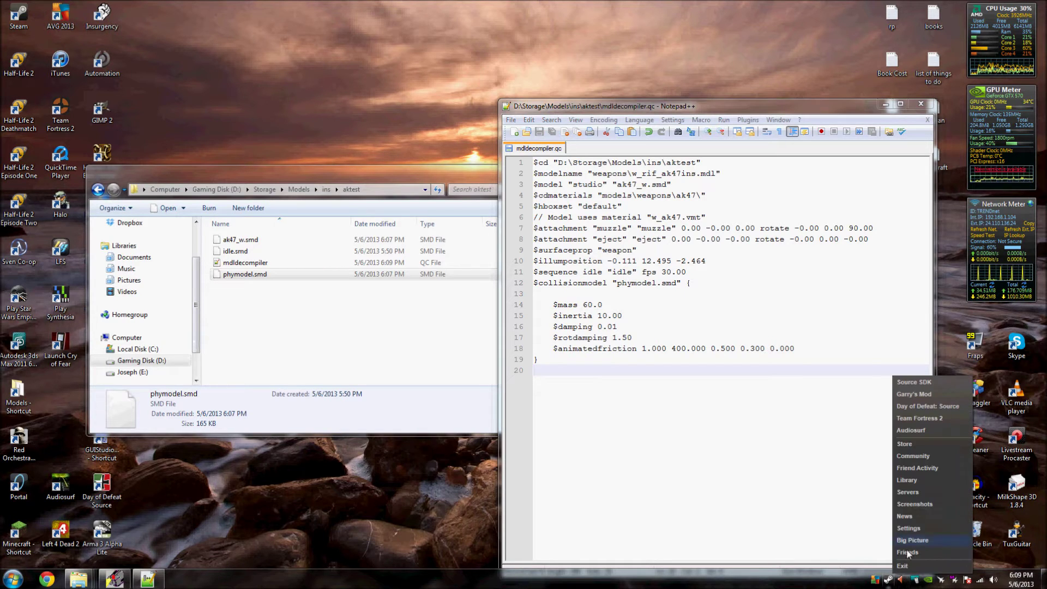
left_click(908, 382)
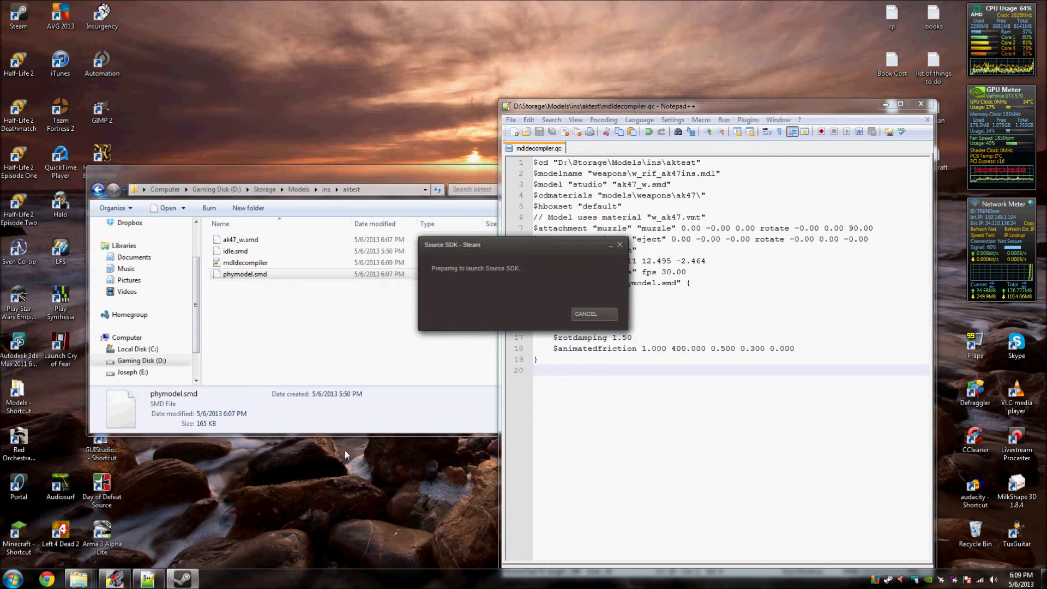
left_click(708, 240)
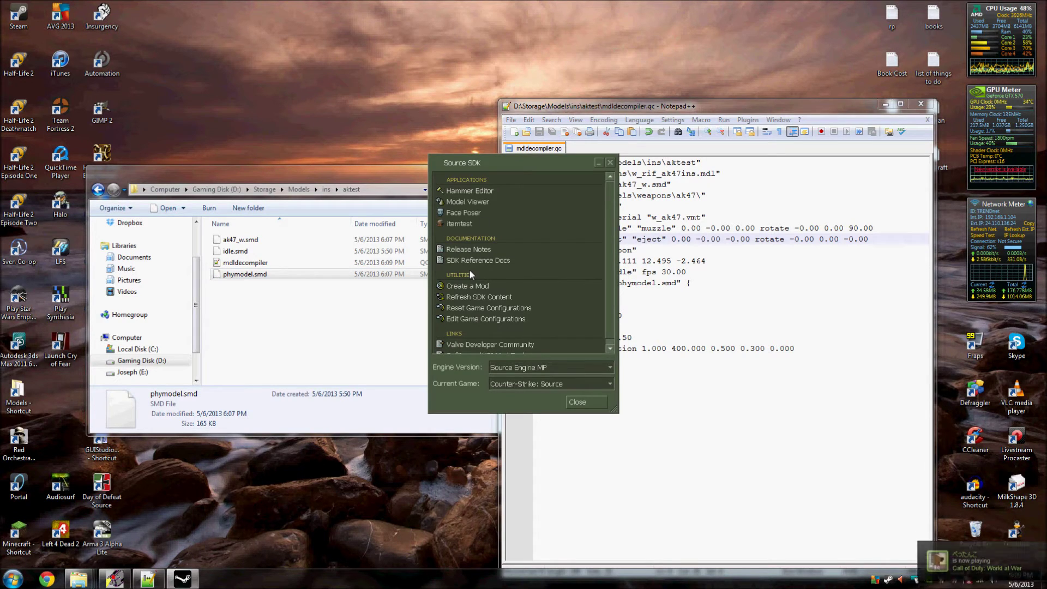
Start Model Viewer from Source SDK and bring up its dialog for loading a model
double_click(475, 202)
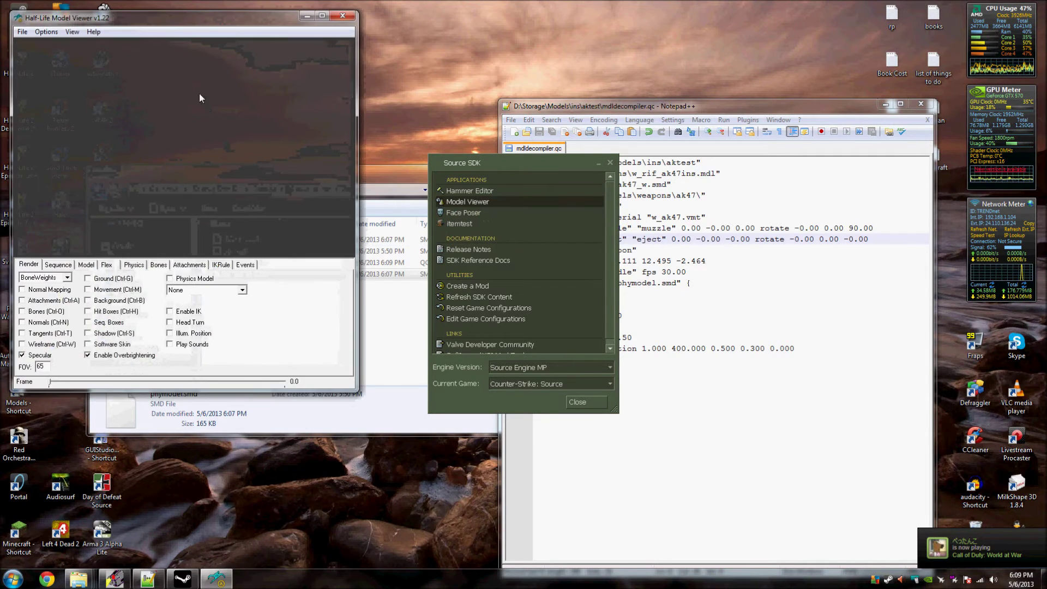
left_click(23, 31)
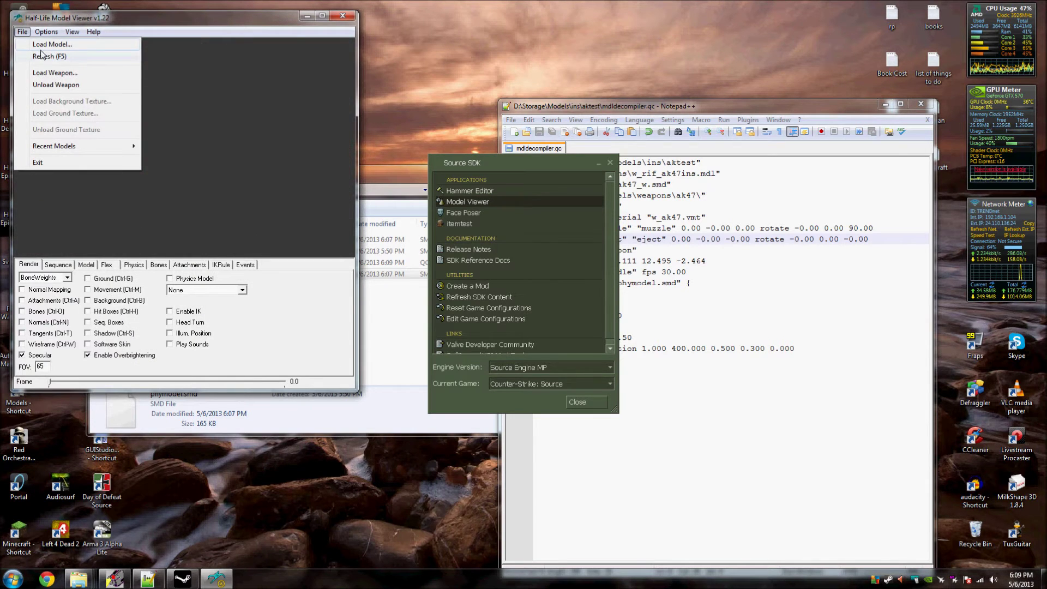
left_click(44, 44)
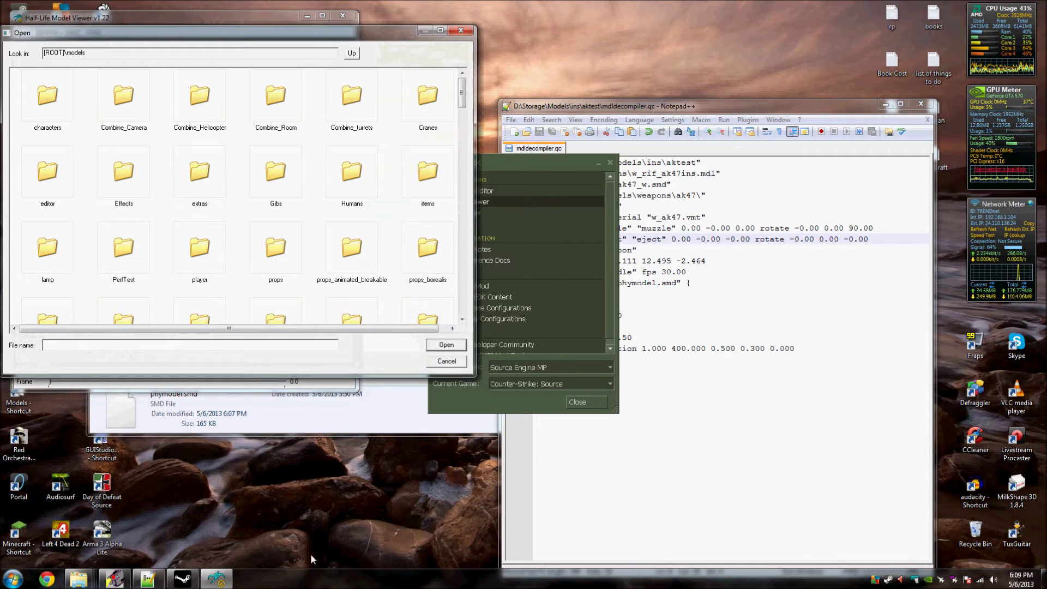
Launch GUIStudioMDL and set the SDK version to Orange Box with Counter-Strike: Source as the target mod
double_click(109, 456)
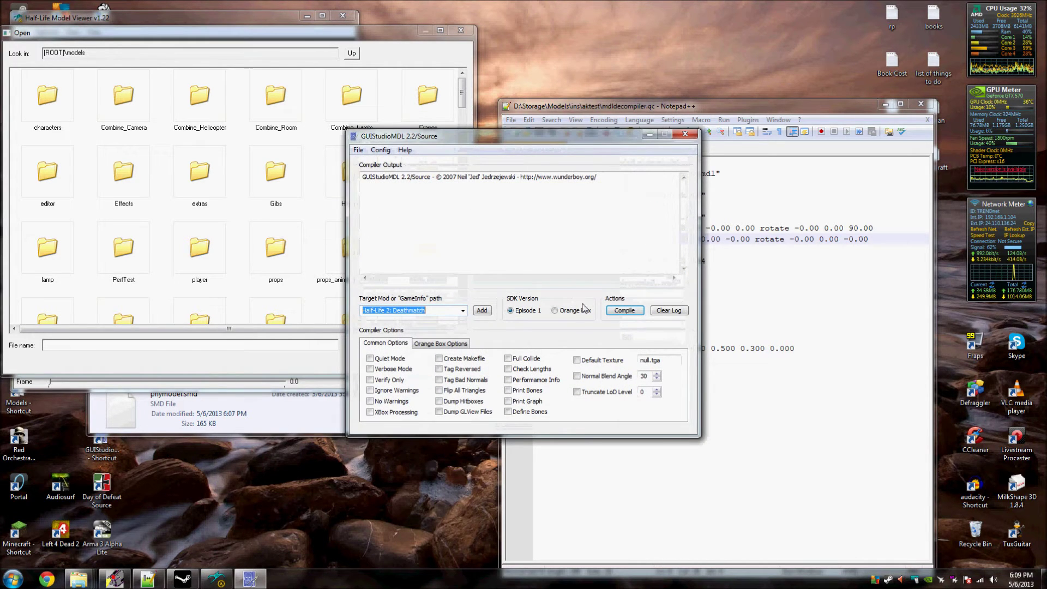
left_click(583, 309)
left_click(462, 310)
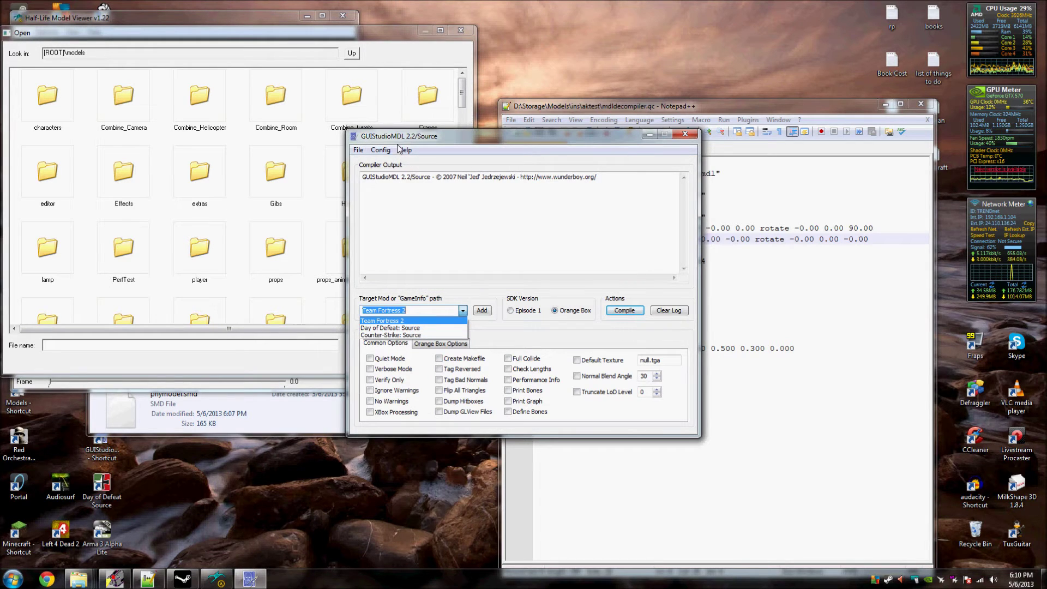
key("Down")
key("Down")
key("Return")
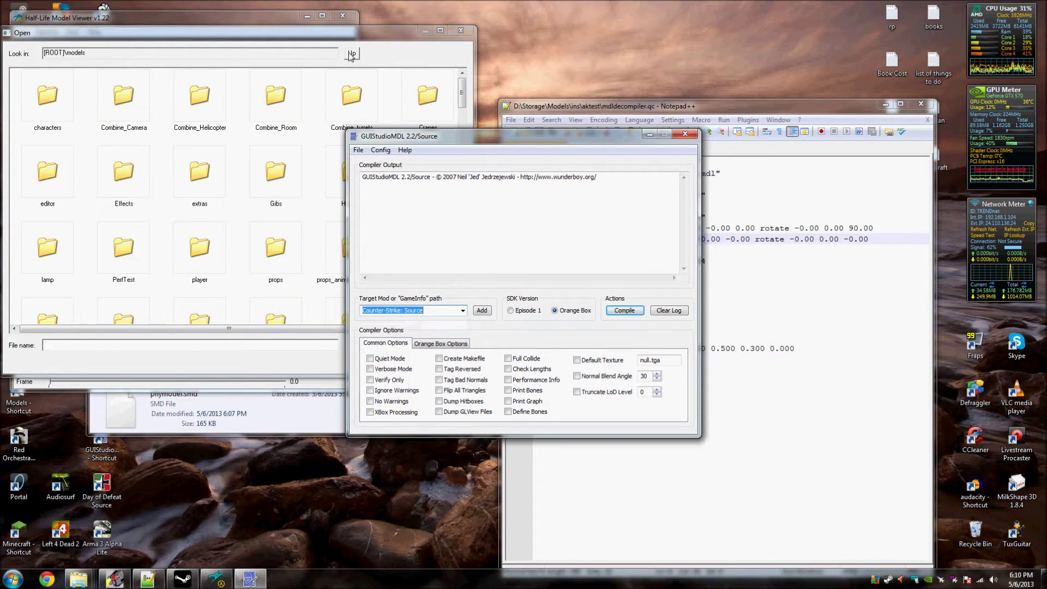
Load mdldecompiler.qc from the aktest folder into GUIStudioMDL and compile it
left_click(358, 150)
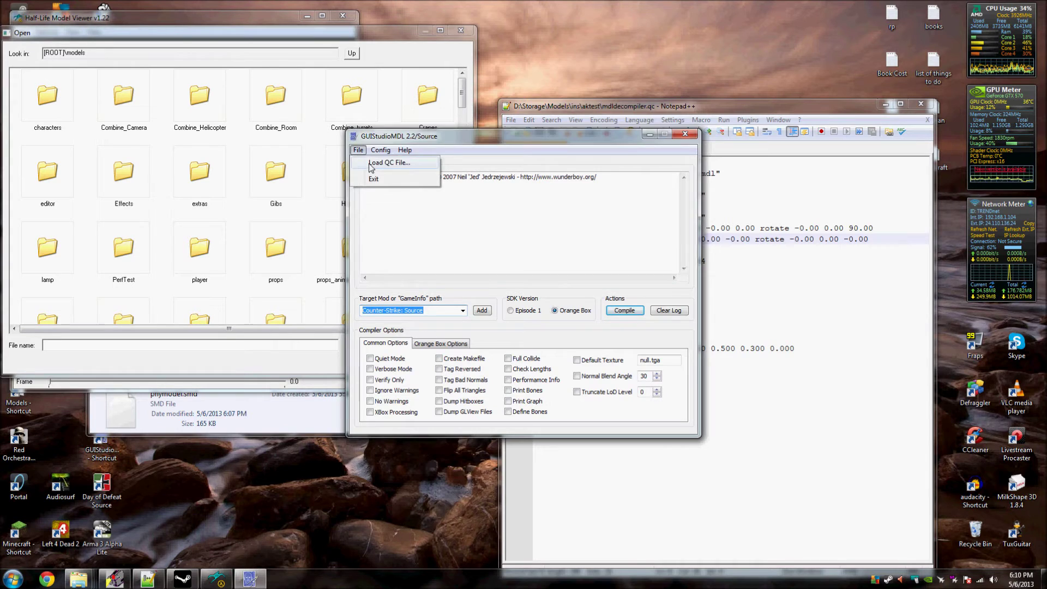
left_click(404, 163)
double_click(456, 222)
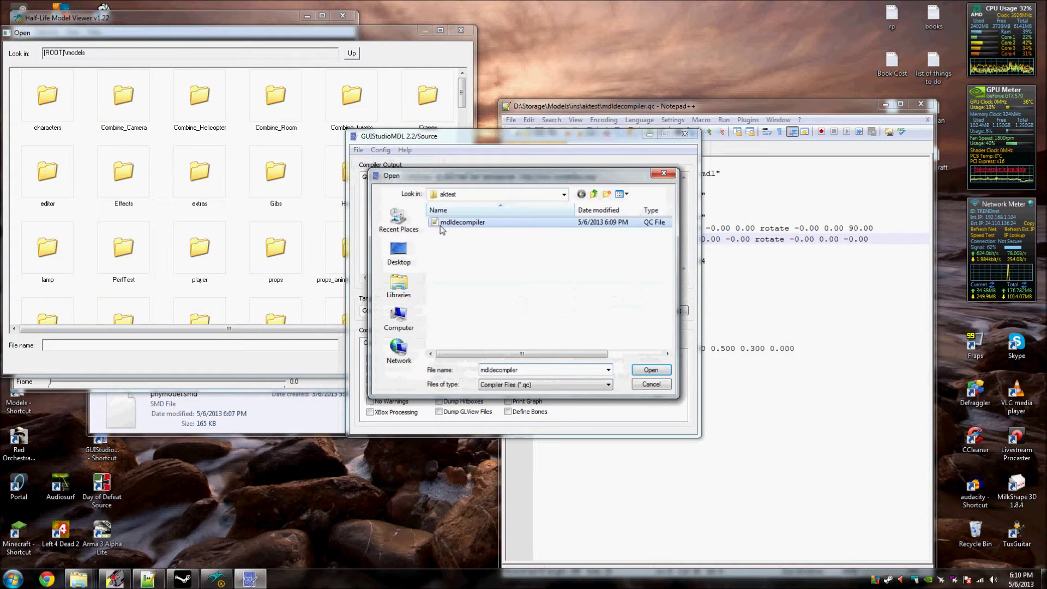
left_click(620, 315)
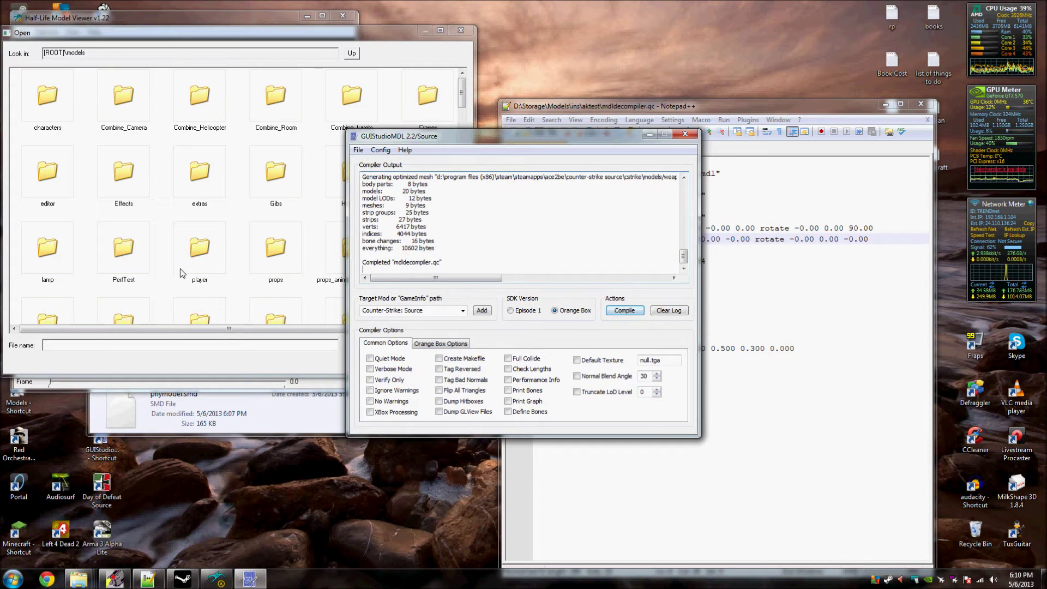
Open the weapons folder in Model Viewer's model loading dialog and dismiss the GUIStudioMDL window covering the desktop
left_click(169, 282)
scroll(163, 275, "down", 5)
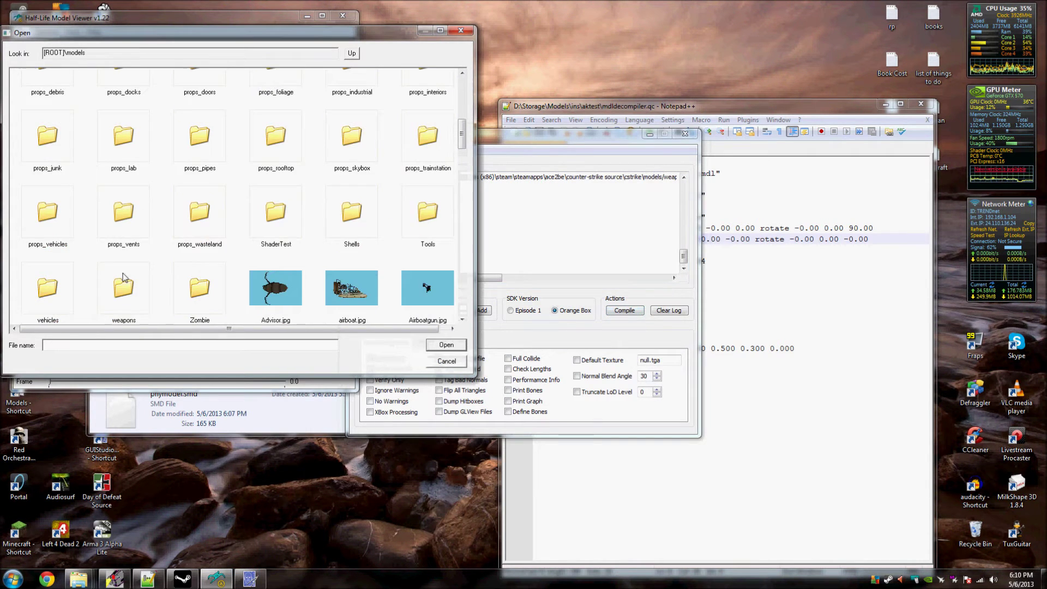
double_click(122, 279)
left_click(570, 135)
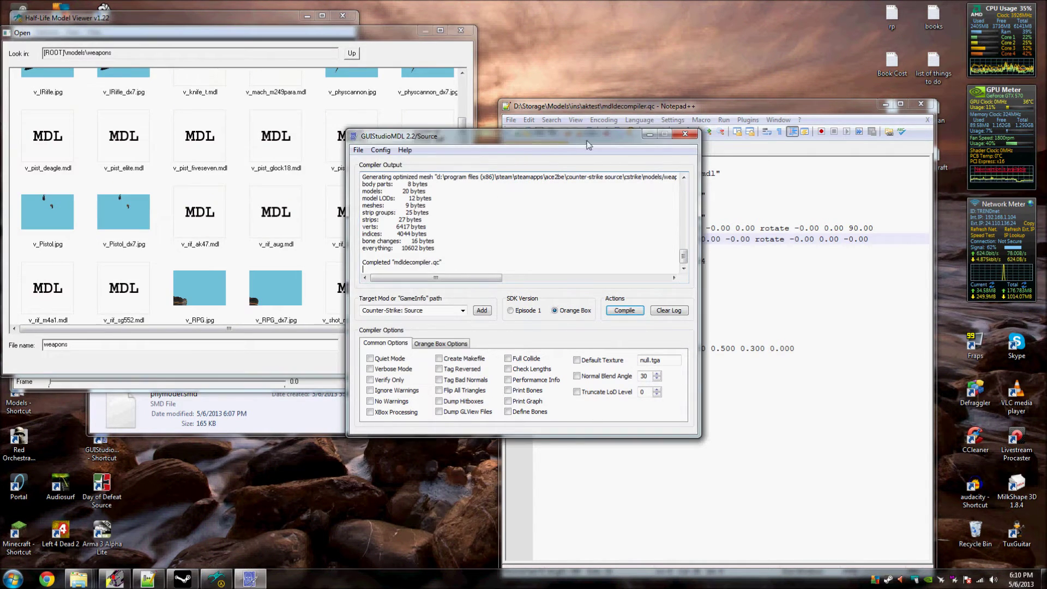
left_click(685, 133)
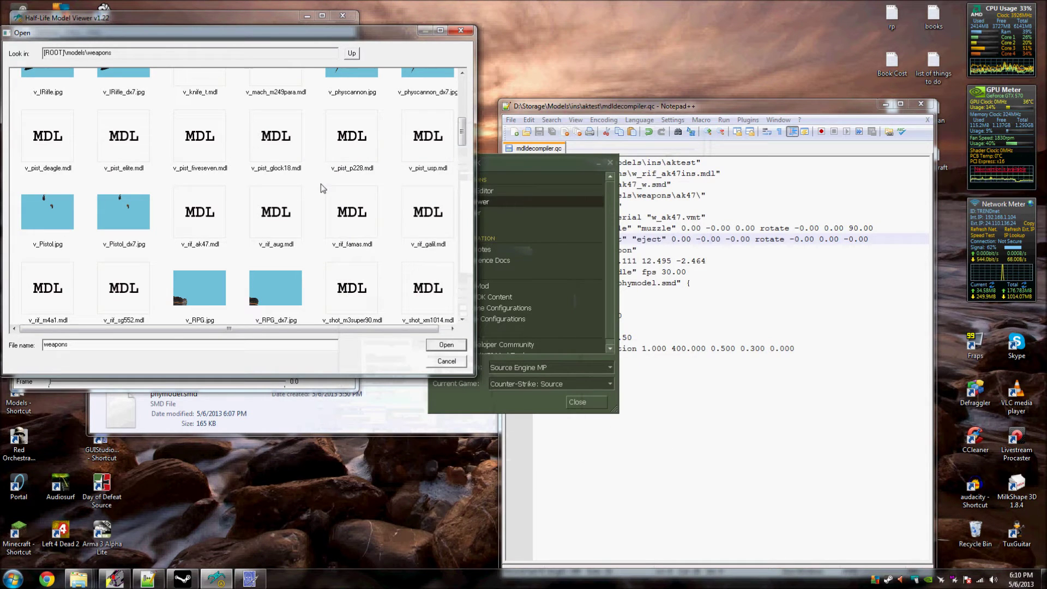
Load w_rif_ak47ins.mdl from the weapons folder into Model Viewer
scroll(320, 185, "down", 10)
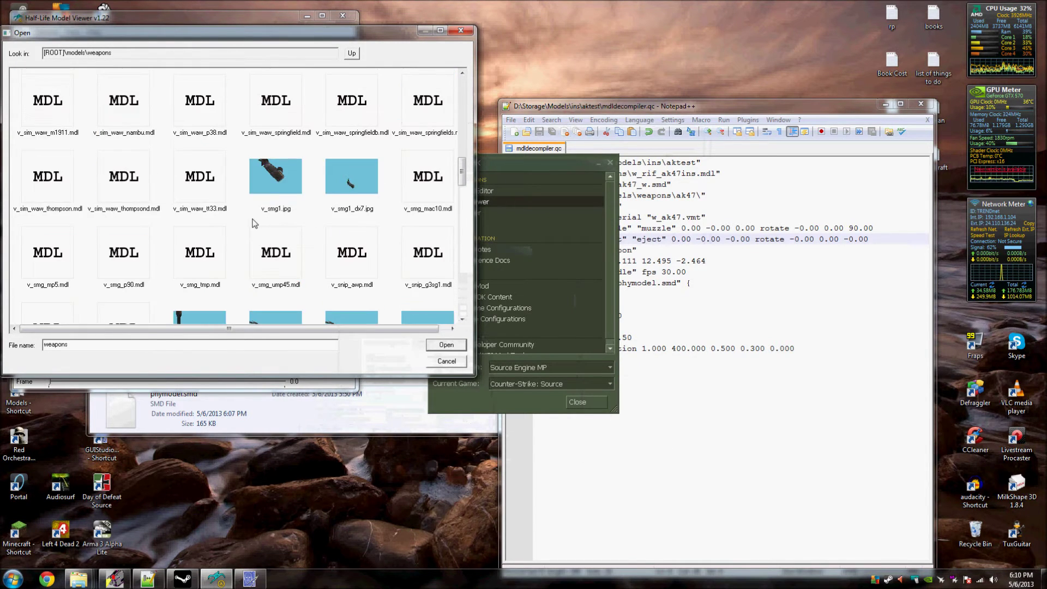
scroll(256, 221, "down", 10)
scroll(254, 224, "down", 3)
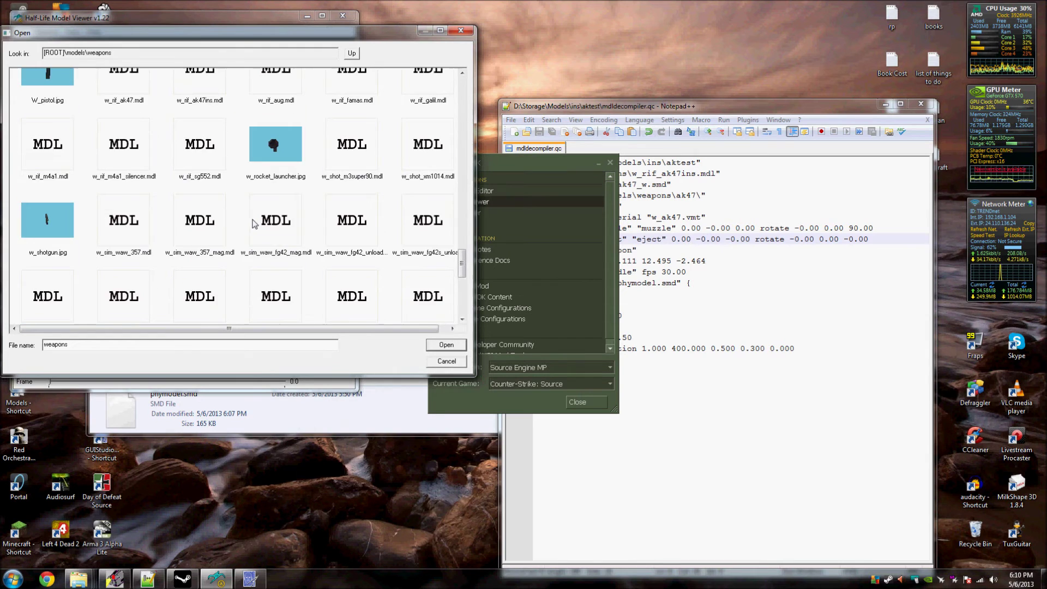
scroll(170, 218, "down", 3)
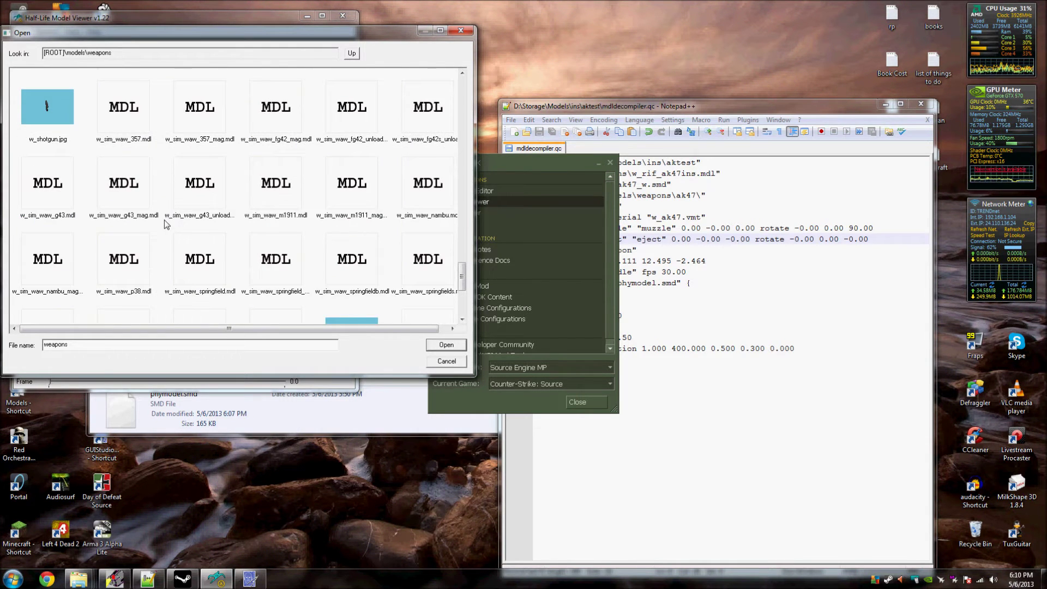
scroll(161, 213, "up", 6)
scroll(141, 184, "up", 3)
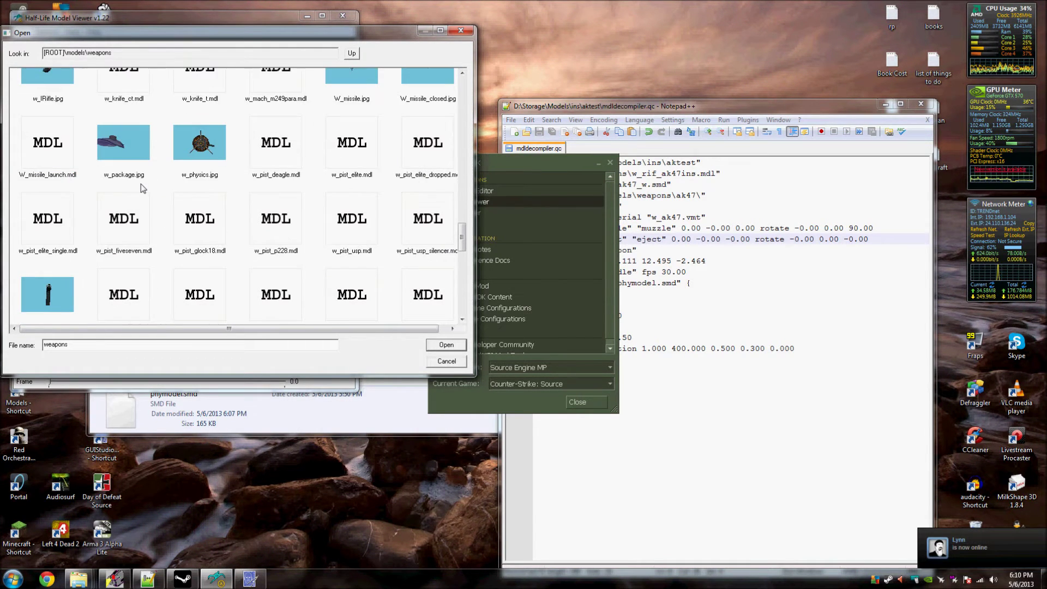
scroll(139, 184, "down", 3)
double_click(212, 200)
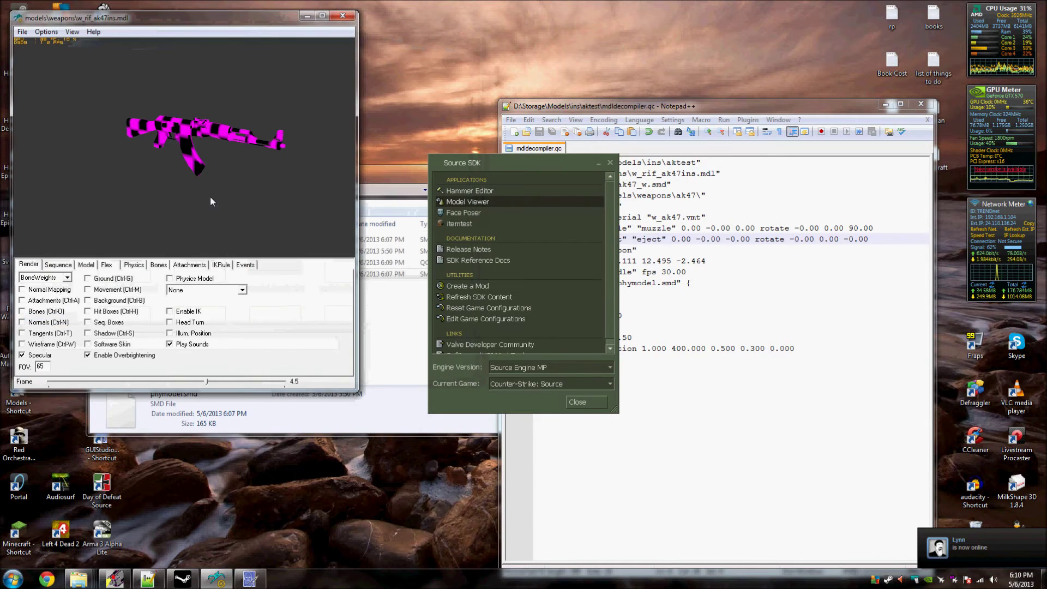
Inspect the model's muzzle and eject attachments, comparing where each sits on the rifle from both sides
mouse_move(174, 151)
left_mouse_down()
mouse_move(84, 154)
mouse_move(78, 135)
mouse_move(52, 132)
mouse_move(51, 145)
mouse_move(75, 155)
mouse_move(143, 136)
mouse_move(177, 150)
left_mouse_up()
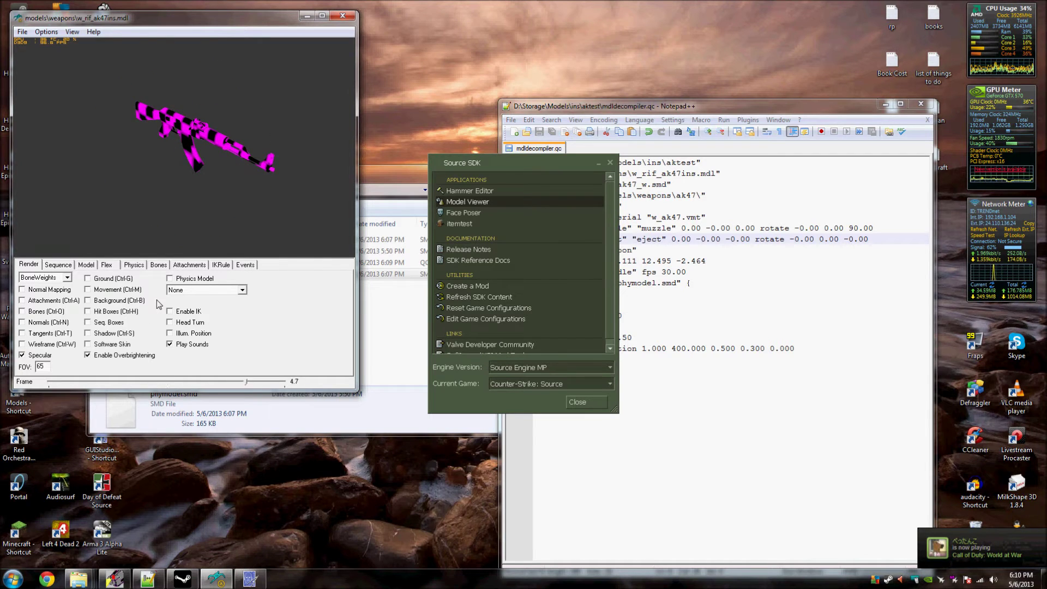
left_click(86, 264)
left_click(107, 264)
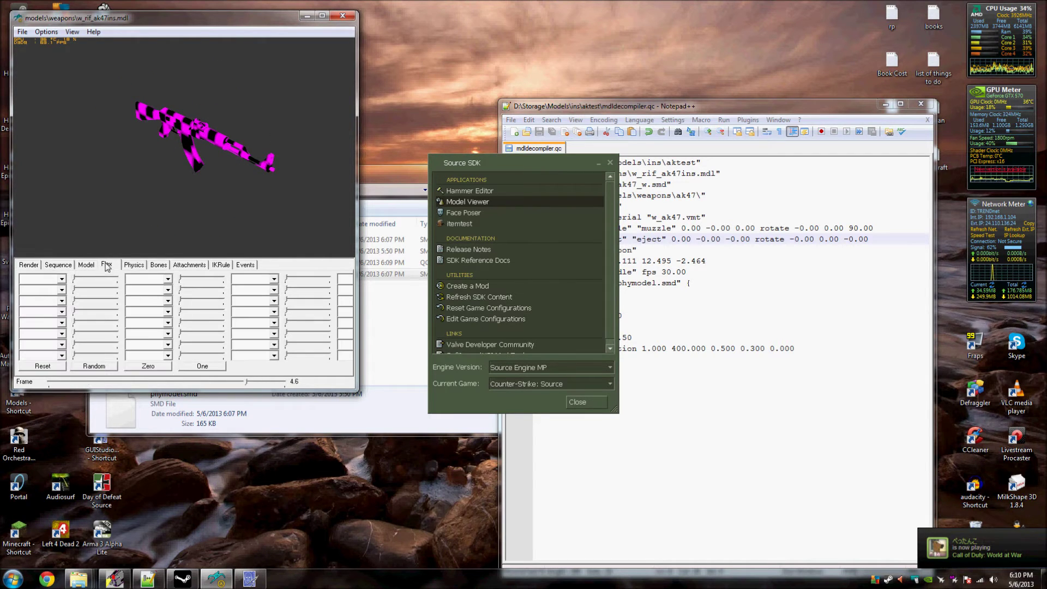
left_click(195, 265)
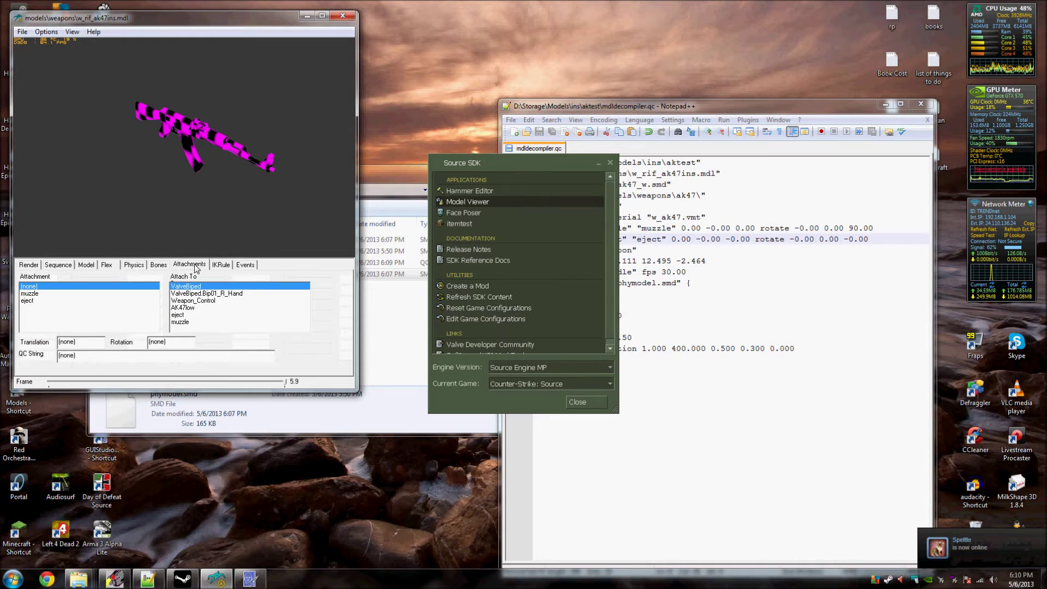
left_click(25, 294)
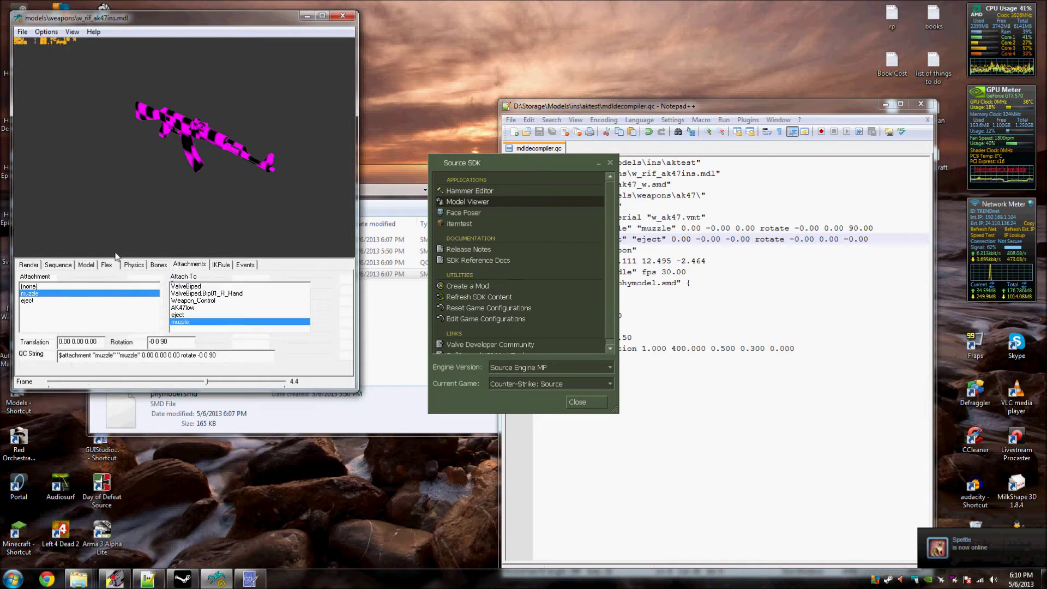
left_click_drag(161, 168, 196, 163)
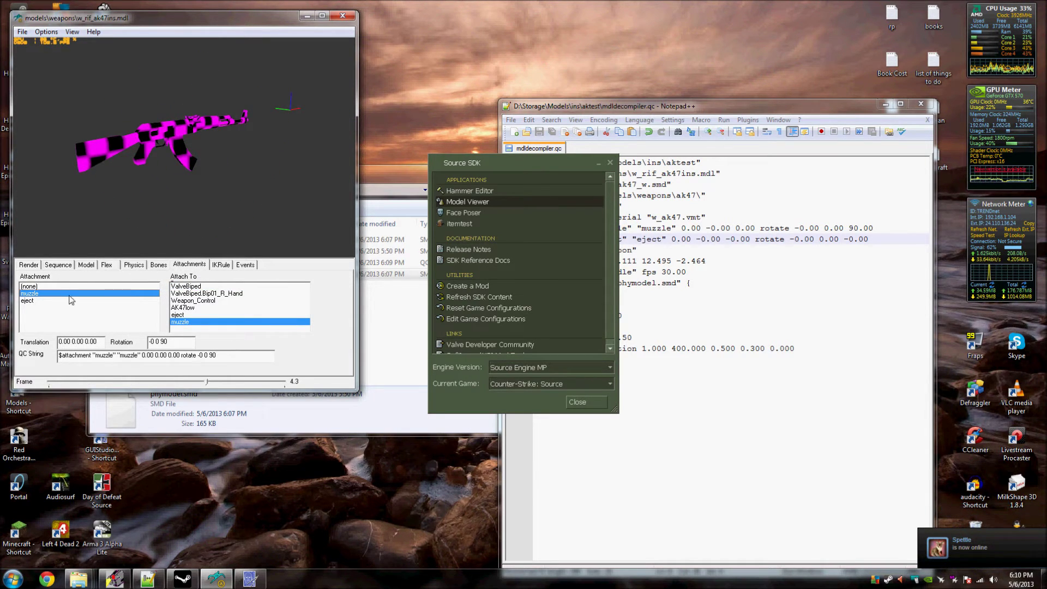
left_click(38, 305)
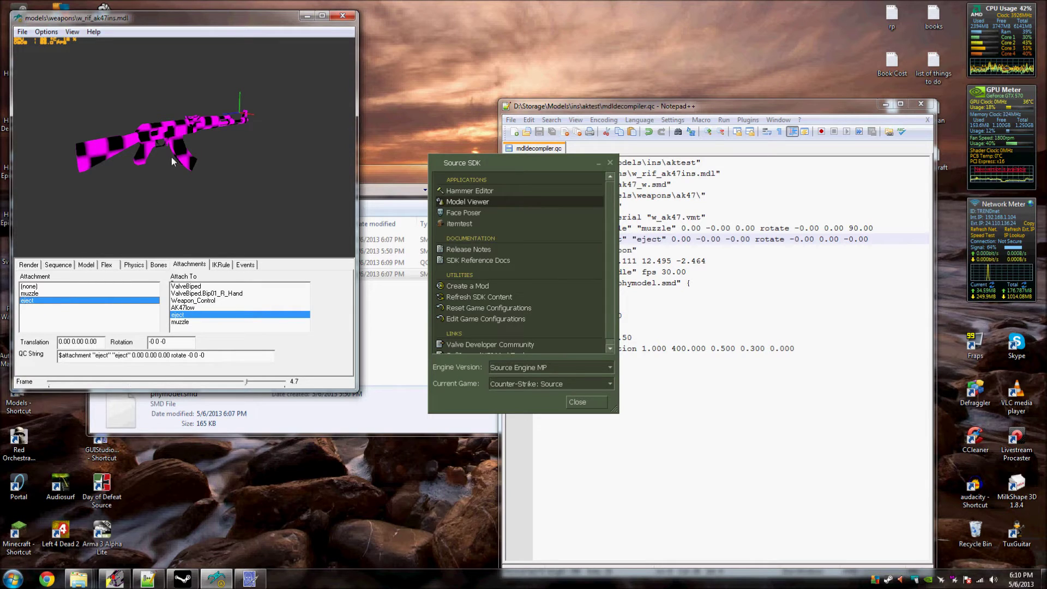
left_click_drag(171, 157, 128, 154)
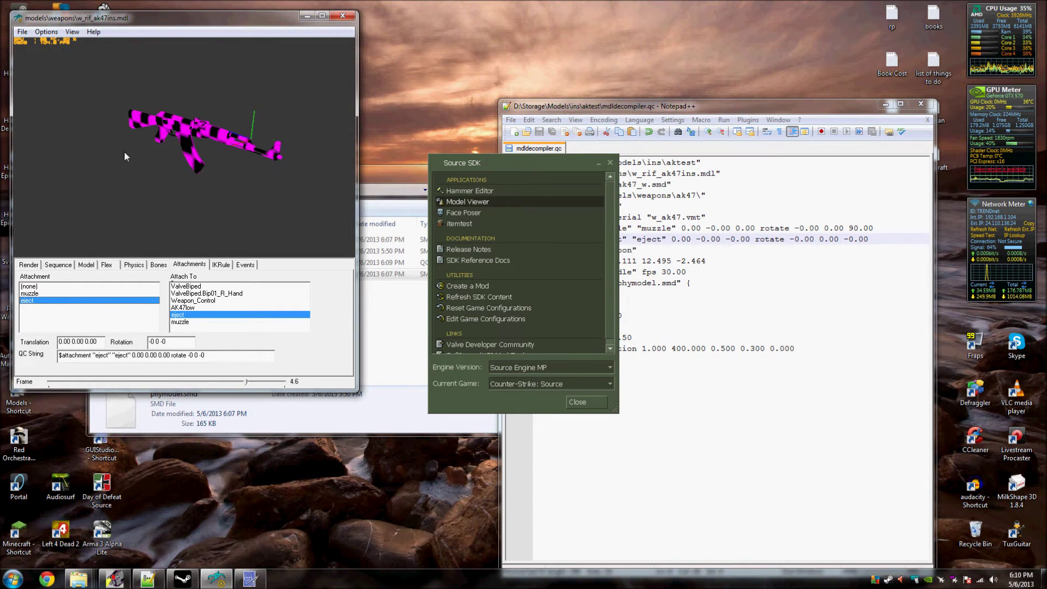
left_click(30, 293)
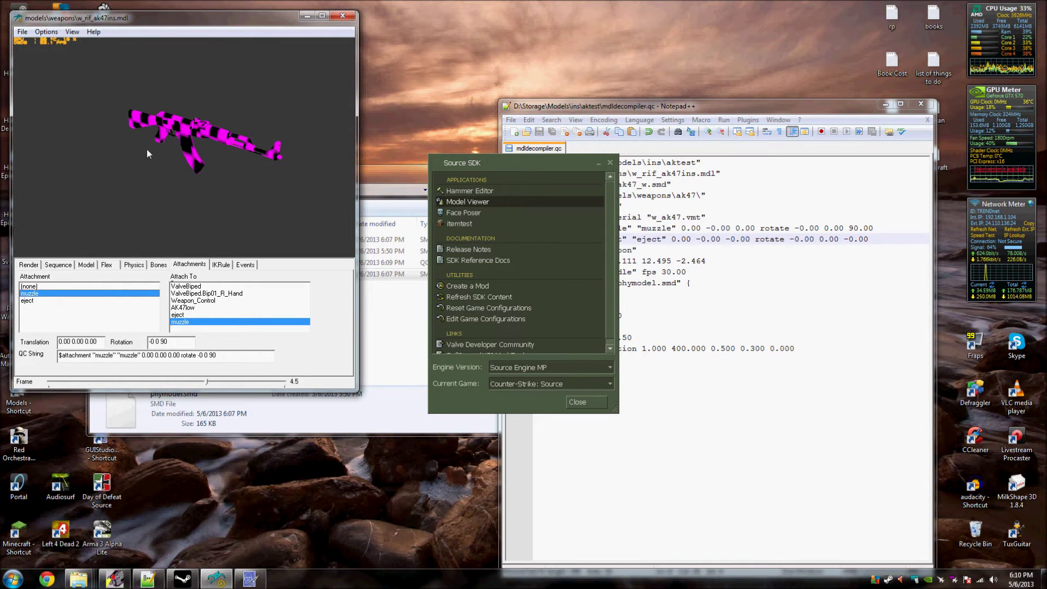
left_click_drag(146, 149, 191, 159)
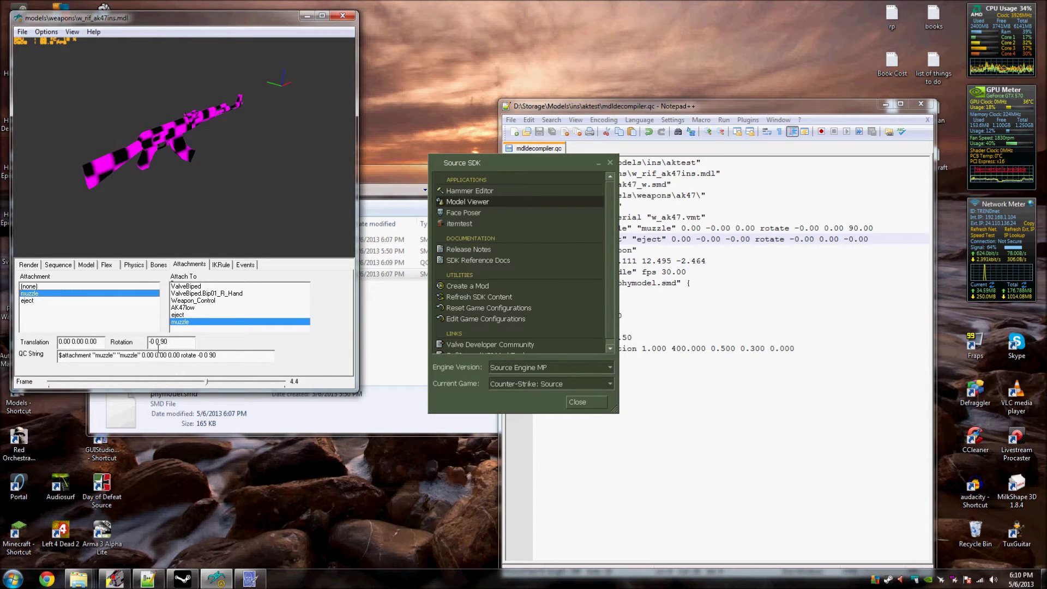
Try -11.00 as the muzzle attachment's first translation value and 1.00 as its second, then return the second to zero
left_click_drag(95, 338, 60, 342)
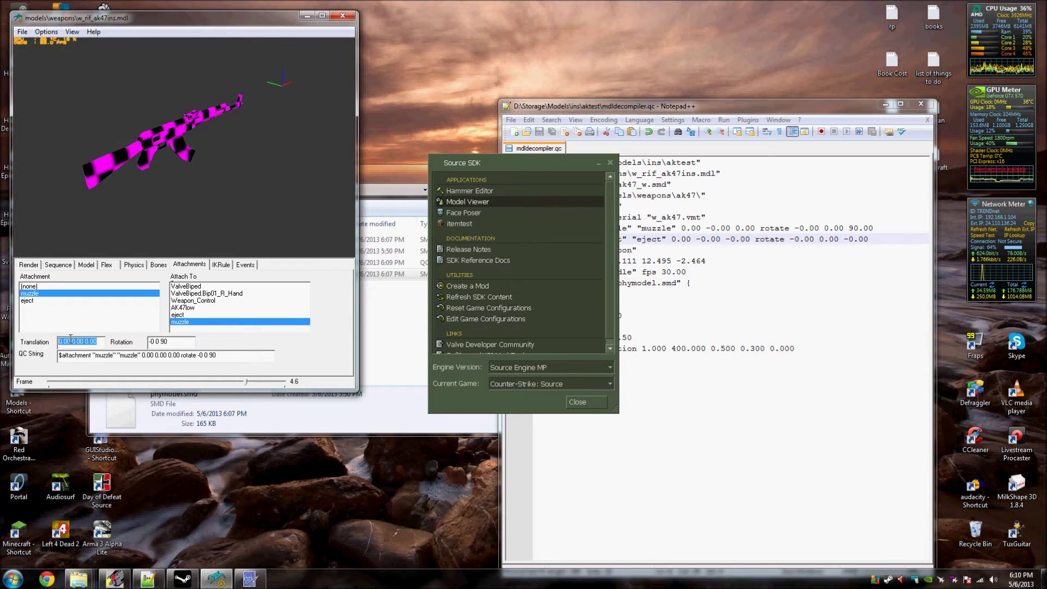
left_click(61, 342)
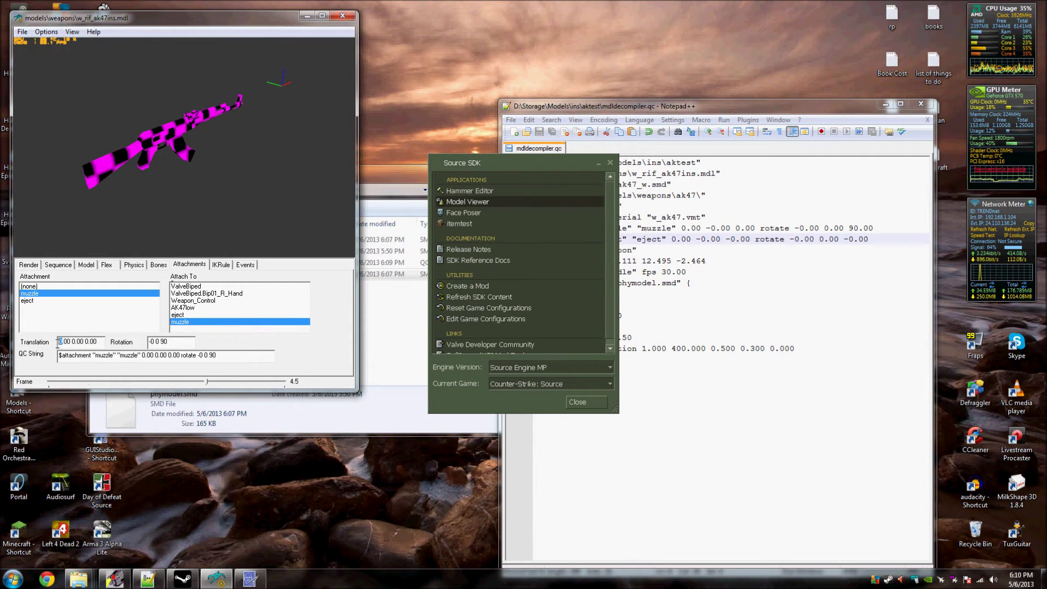
left_click_drag(65, 342, 59, 342)
type("-11.00 1")
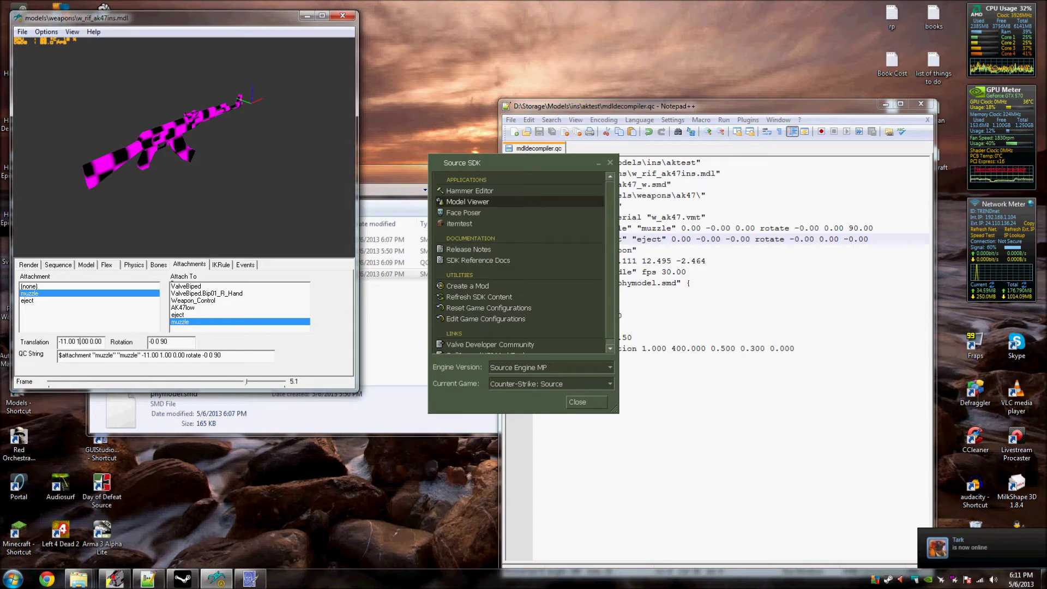
key("BackSpace")
type("0")
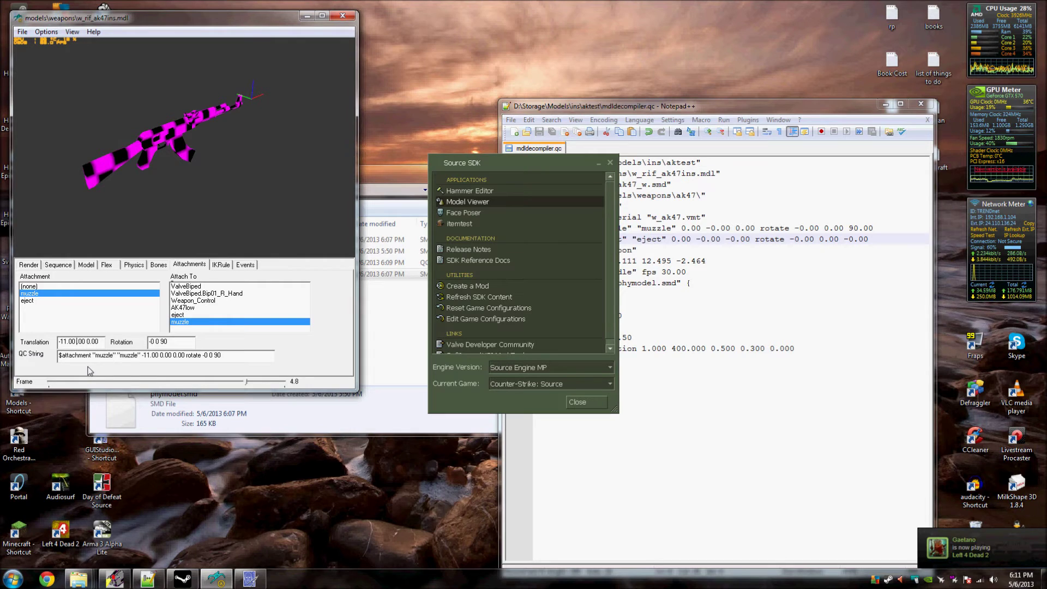
Set the muzzle attachment's first translation value to -13.00 while viewing the rifle end-on
left_click_drag(119, 207, 131, 164)
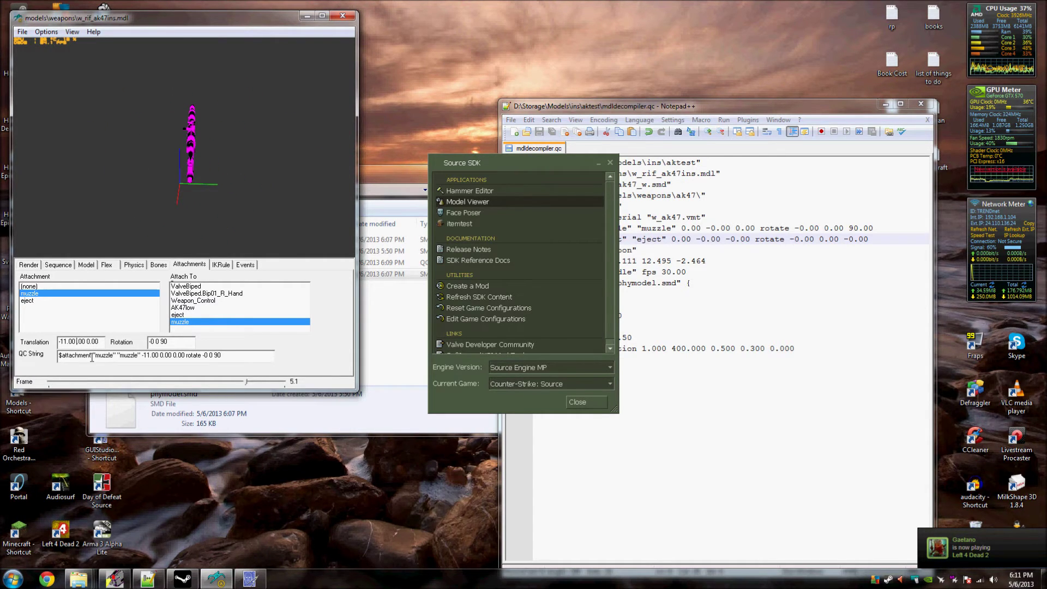
key("BackSpace")
type("3")
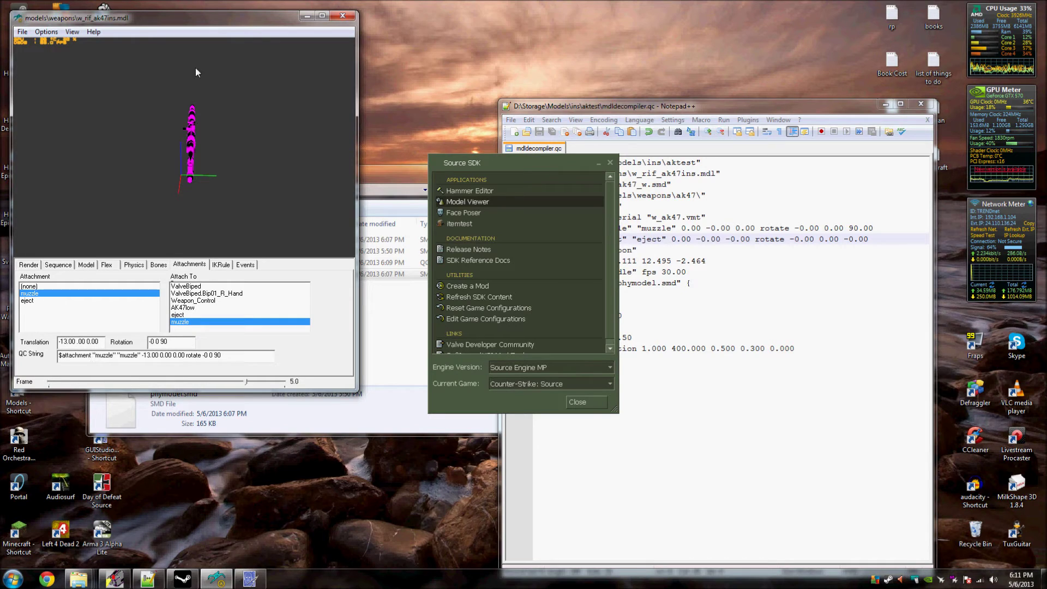
Try 1.00 for the muzzle's second translation value, then set its second and third values to 0.80 and check the placement
left_click_drag(195, 67, 188, 121)
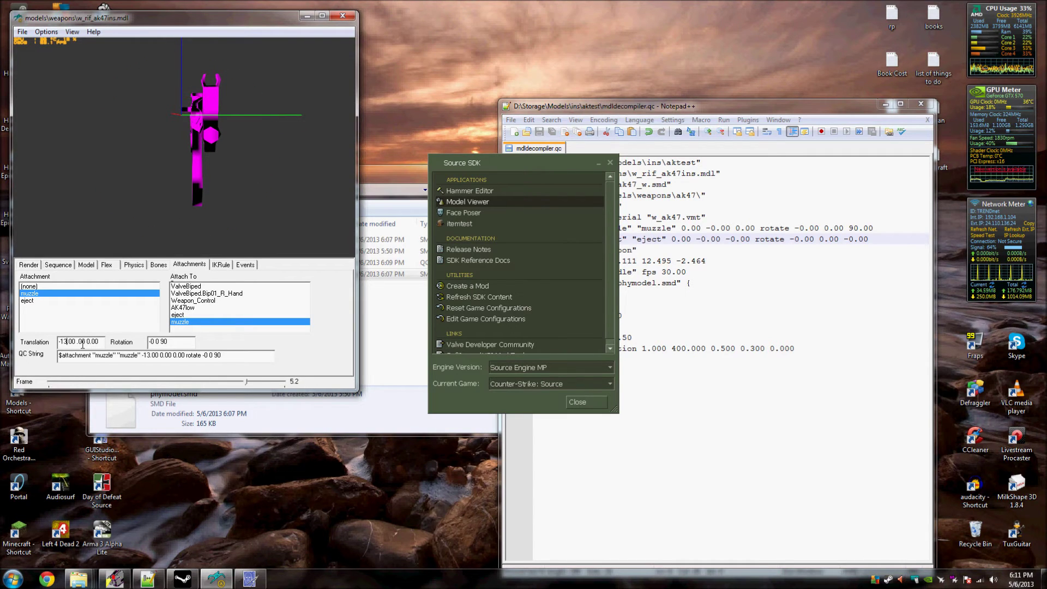
type("1")
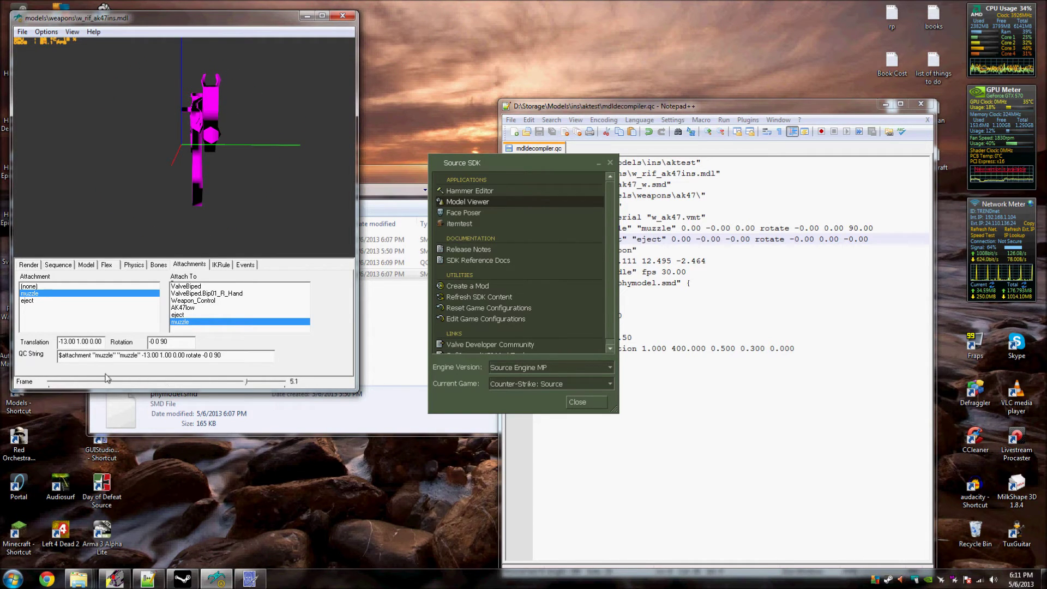
key("BackSpace")
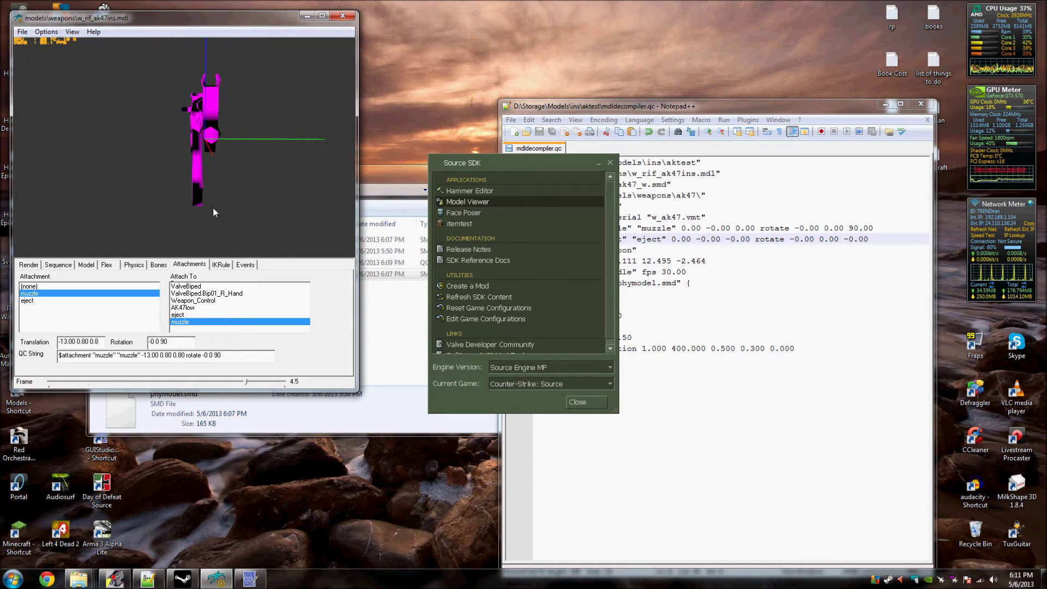
left_click_drag(213, 211, 192, 178)
right_click_drag(192, 177, 195, 185)
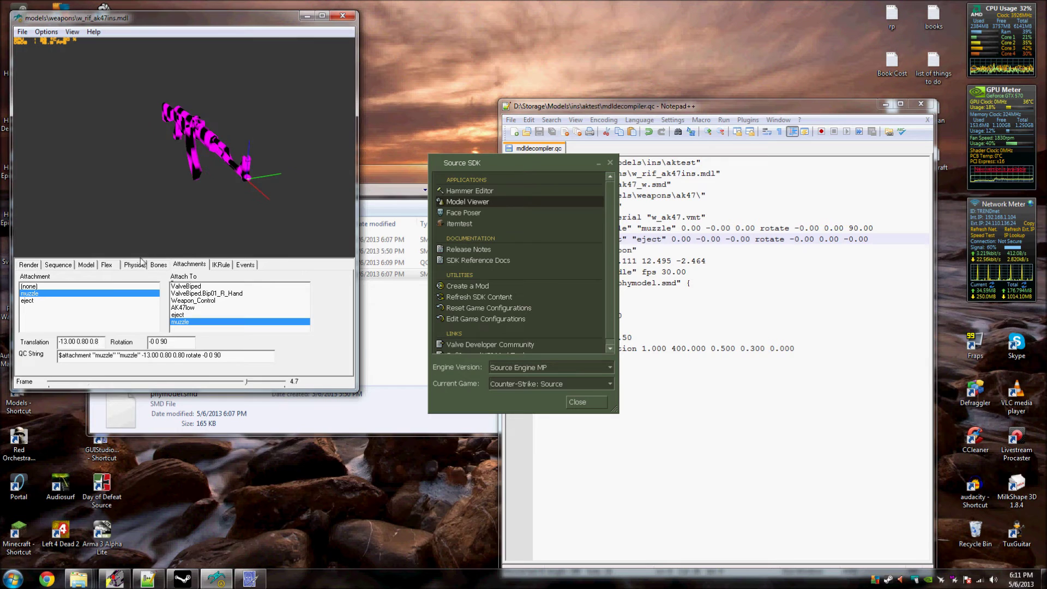
Replace the muzzle $attachment line in mdldecompiler.qc with the QC string copied from Model Viewer: -13.00 0.80 0.80 rotate -0 0 90
left_click_drag(235, 355, 103, 352)
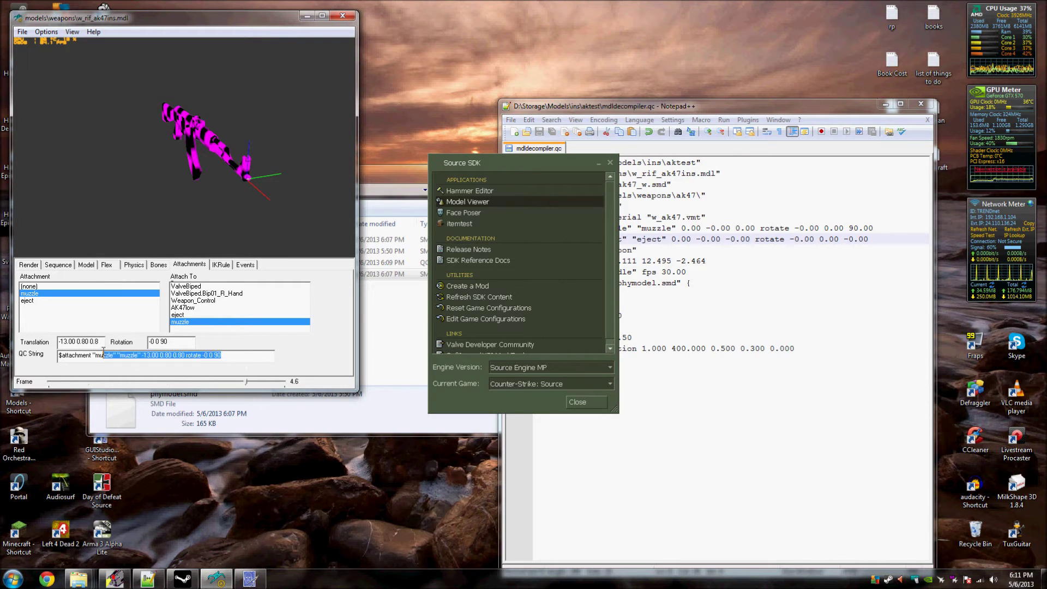
left_click(830, 228)
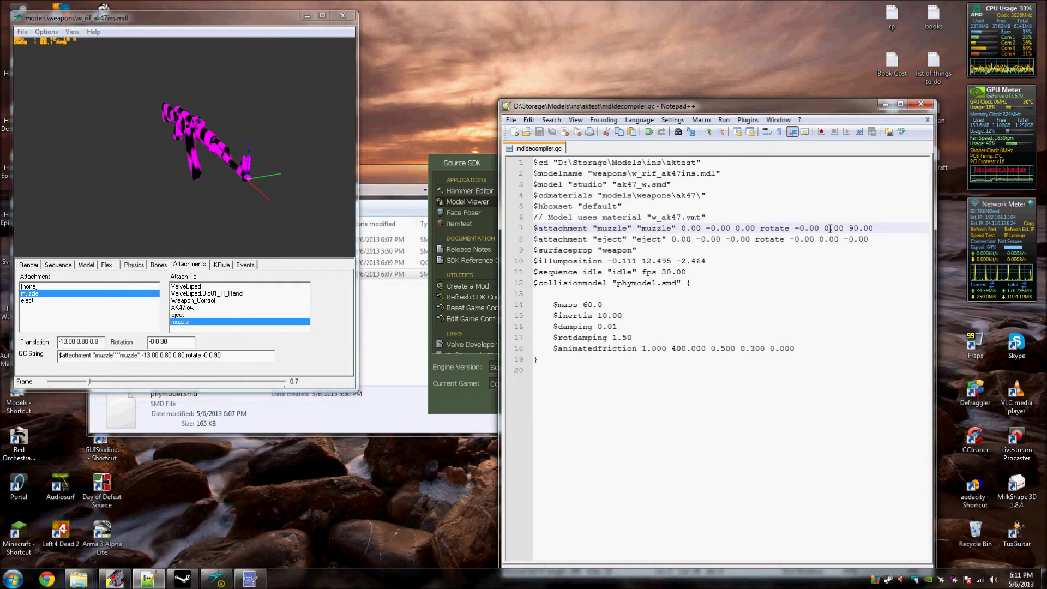
left_click_drag(869, 228, 514, 229)
type("$attachment \"muzzle\" \"muzzle\" -13.00 0.80 0.80 rotate -0 0 90")
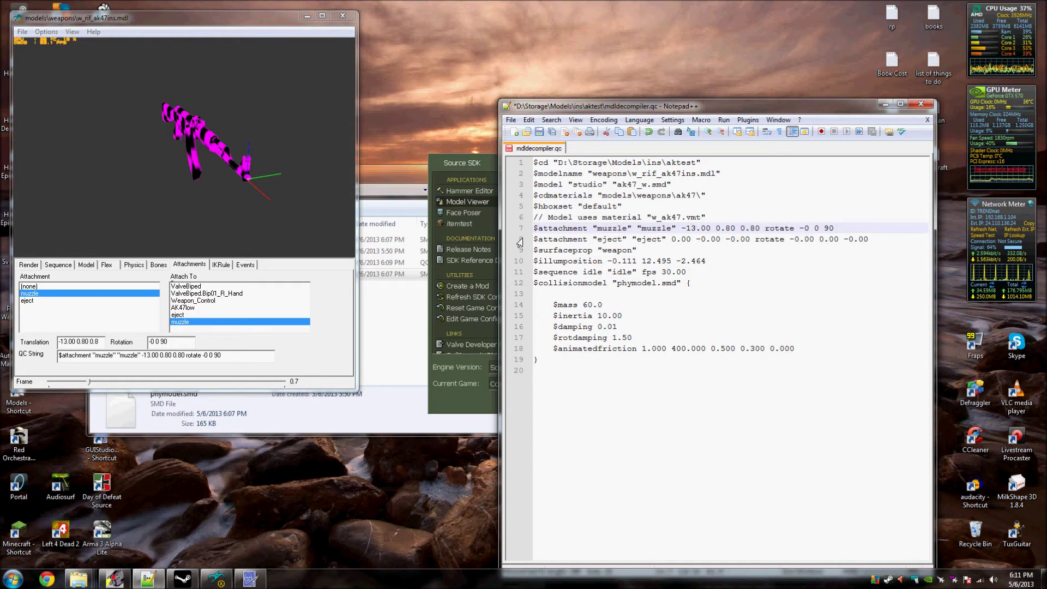
left_click(541, 132)
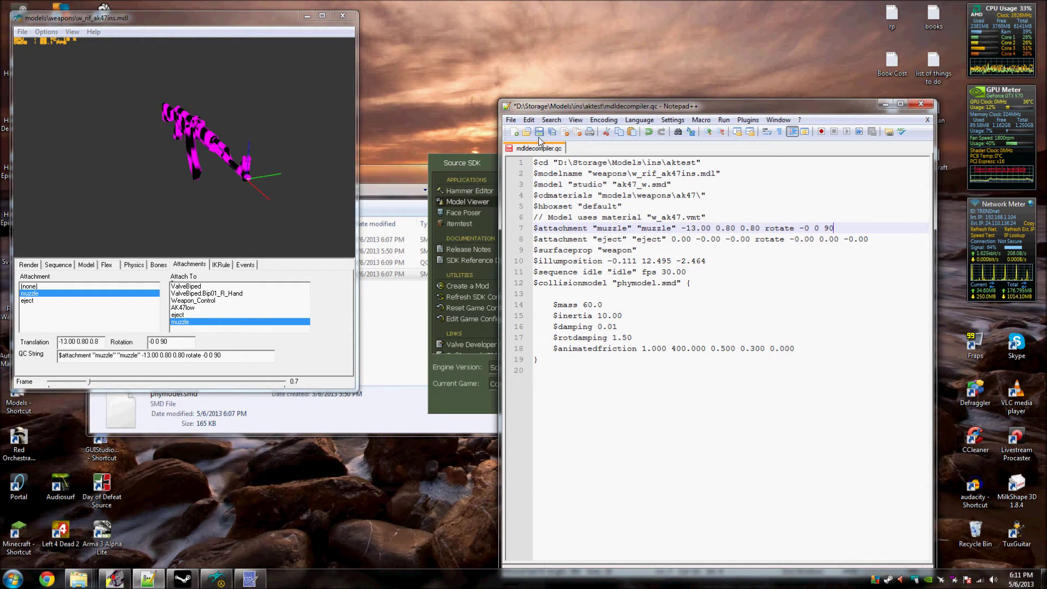
Select the eject attachment in Model Viewer and examine its position and orientation from both sides of the rifle
left_click(164, 306)
left_click(27, 301)
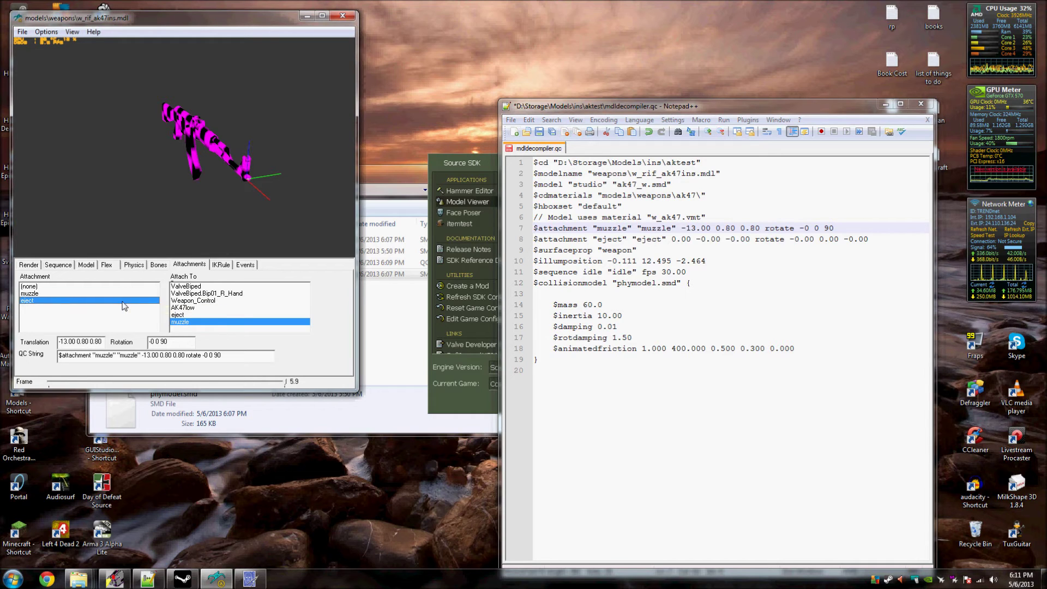
left_click_drag(163, 205, 237, 132)
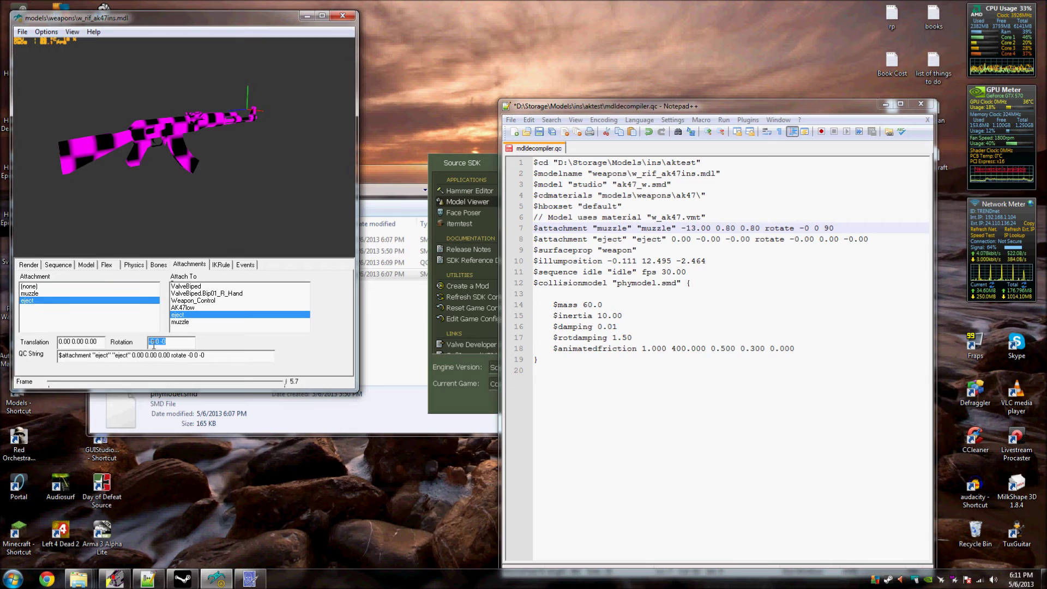
left_click_drag(188, 194, 151, 135)
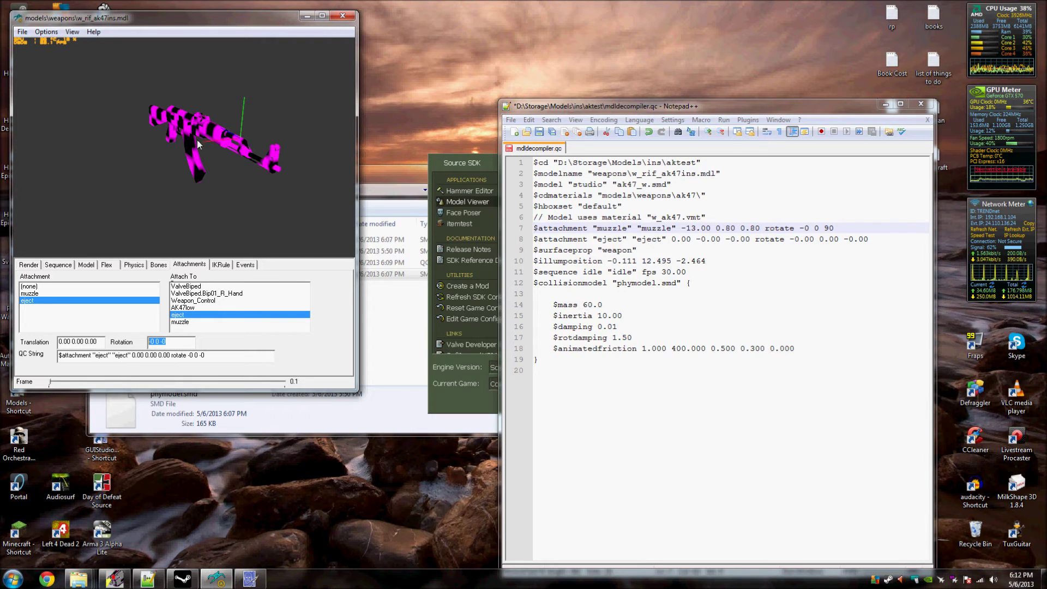
left_click_drag(172, 134, 205, 138)
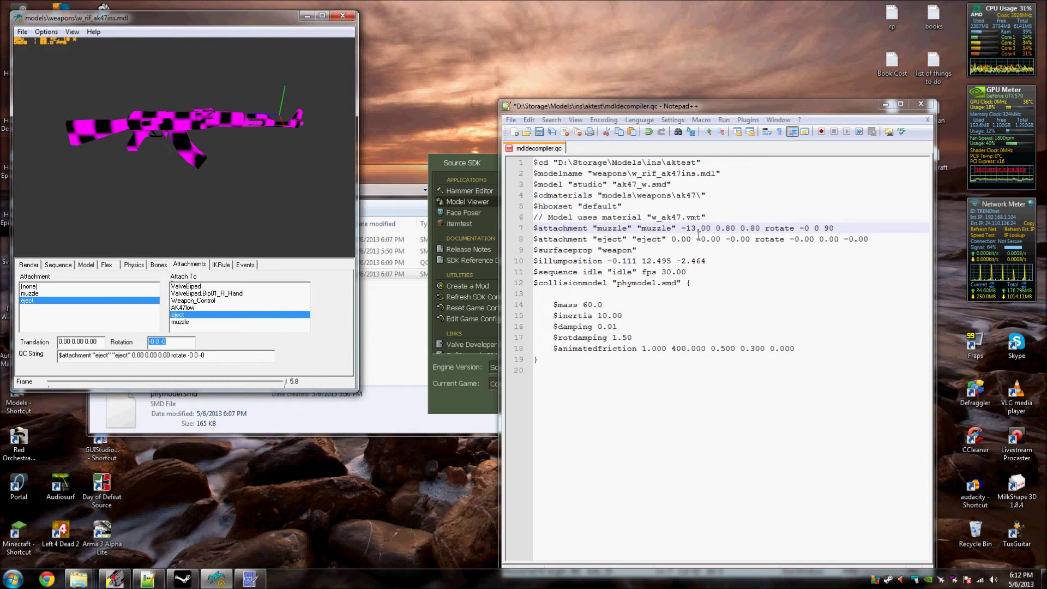
Remove the eject $attachment line from mdldecompiler.qc, close the gap it leaves, and save the file
left_click_drag(867, 238, 516, 238)
key("Delete")
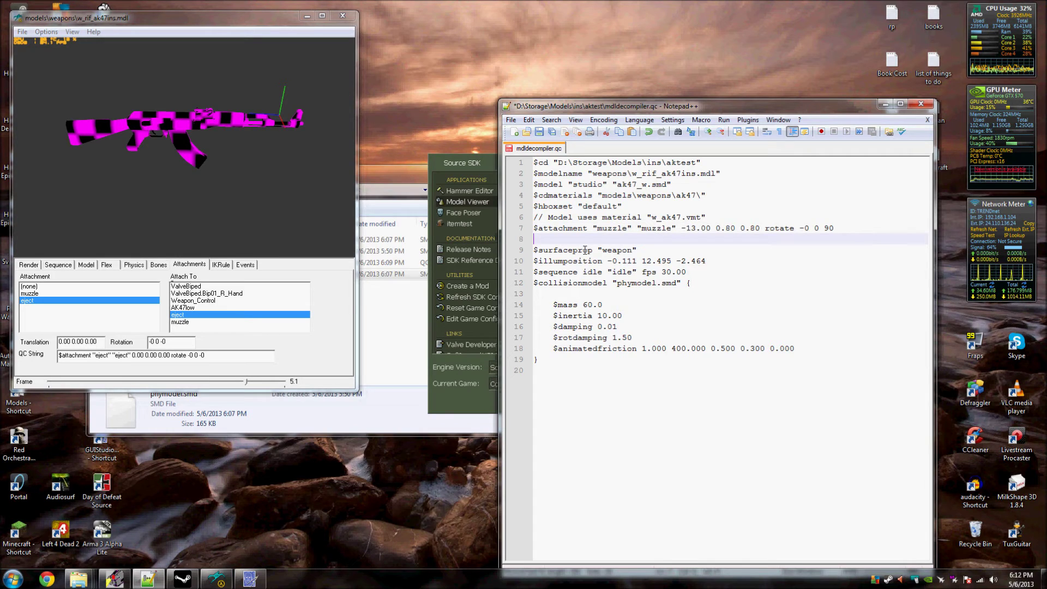
key("BackSpace")
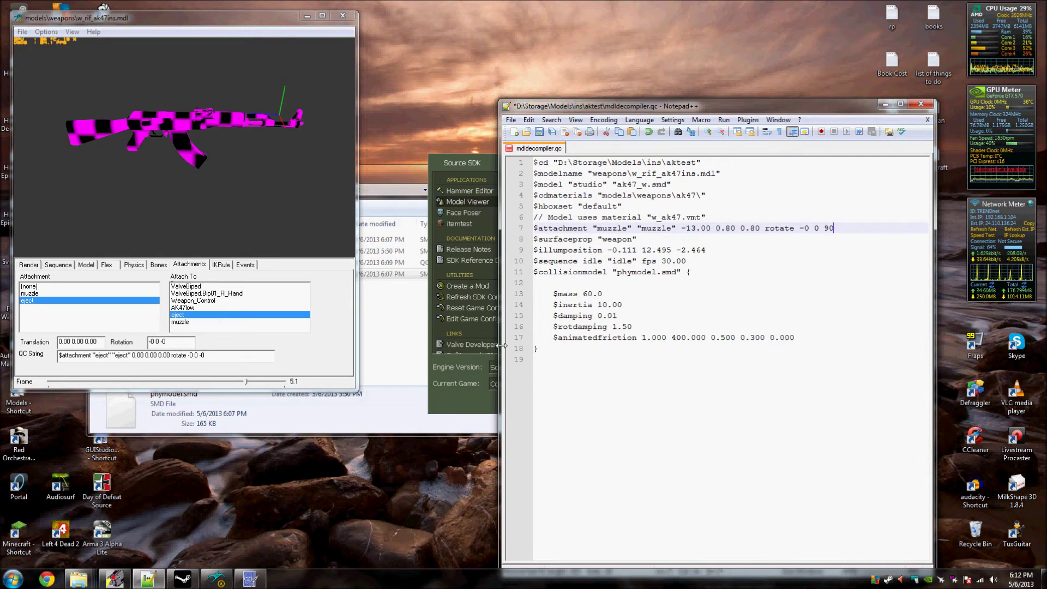
left_click(539, 131)
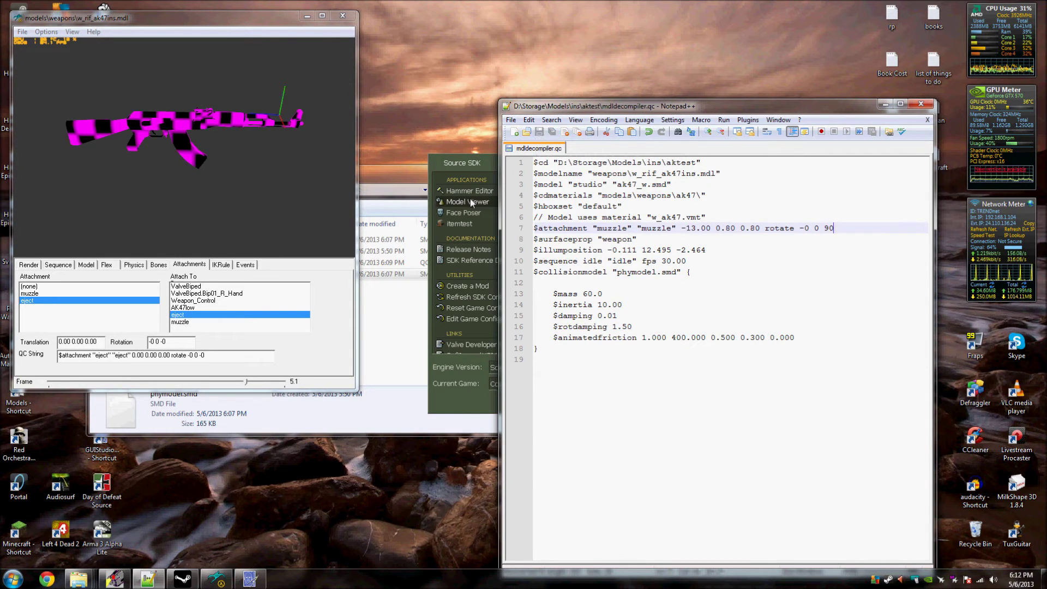
Recompile mdldecompiler.qc in GUIStudioMDL, refresh the rifle in Model Viewer, and check the muzzle attachment from another angle
left_click(249, 577)
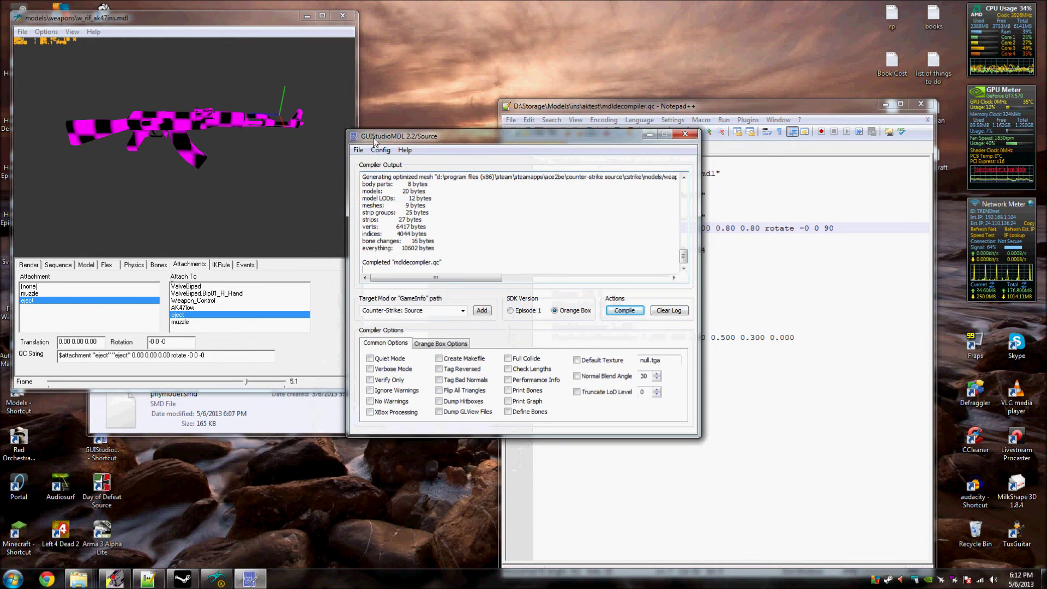
left_click(627, 315)
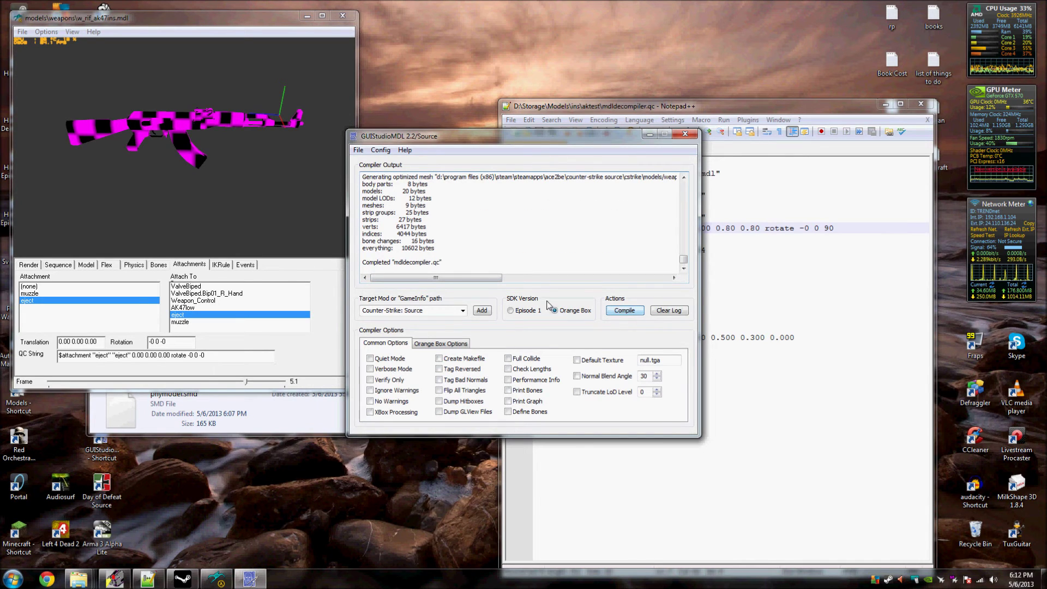
left_click(22, 32)
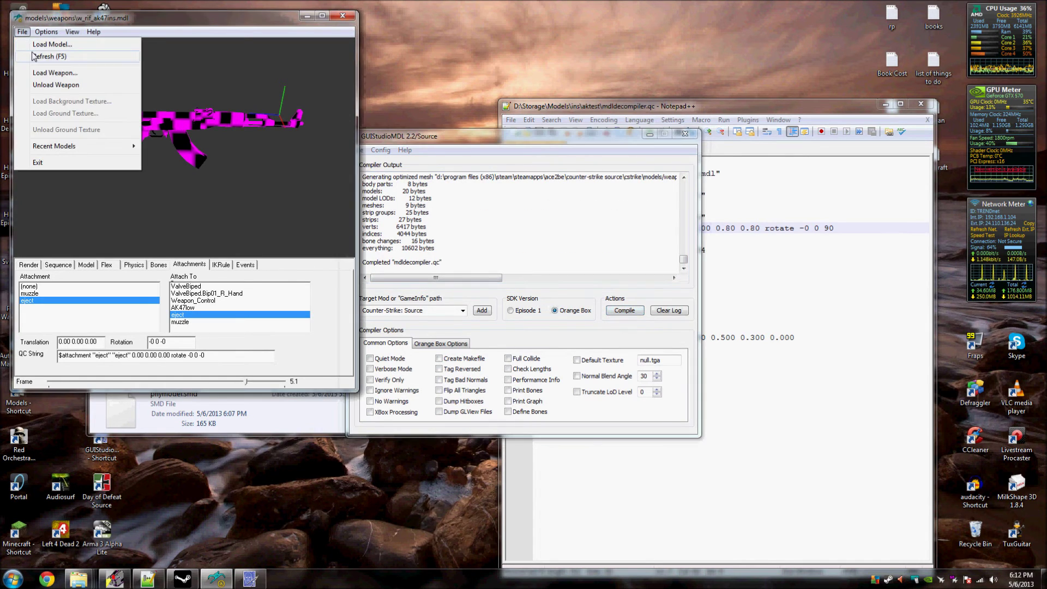
left_click(34, 57)
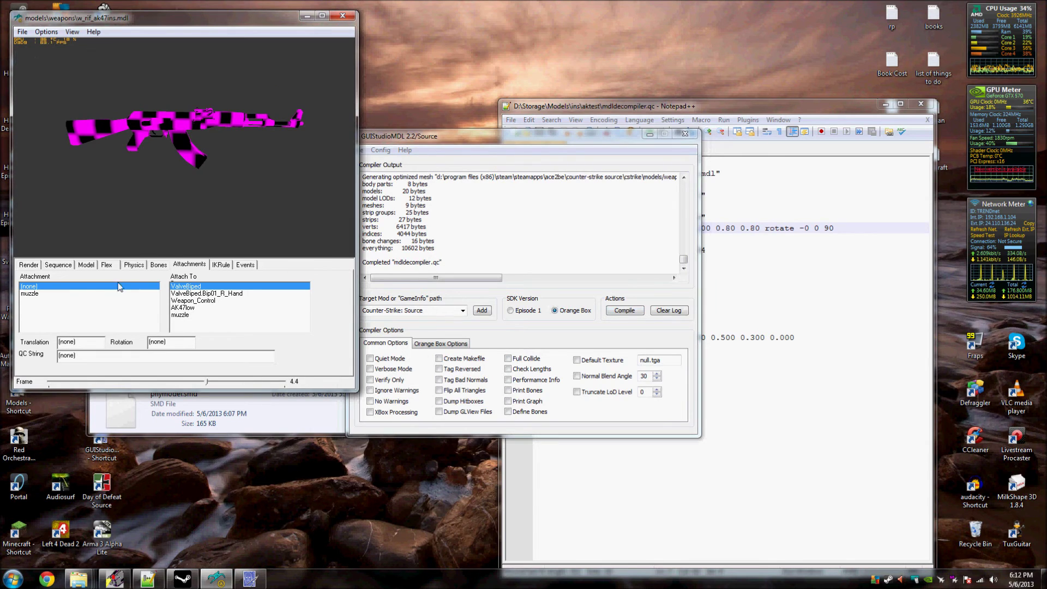
left_click(81, 294)
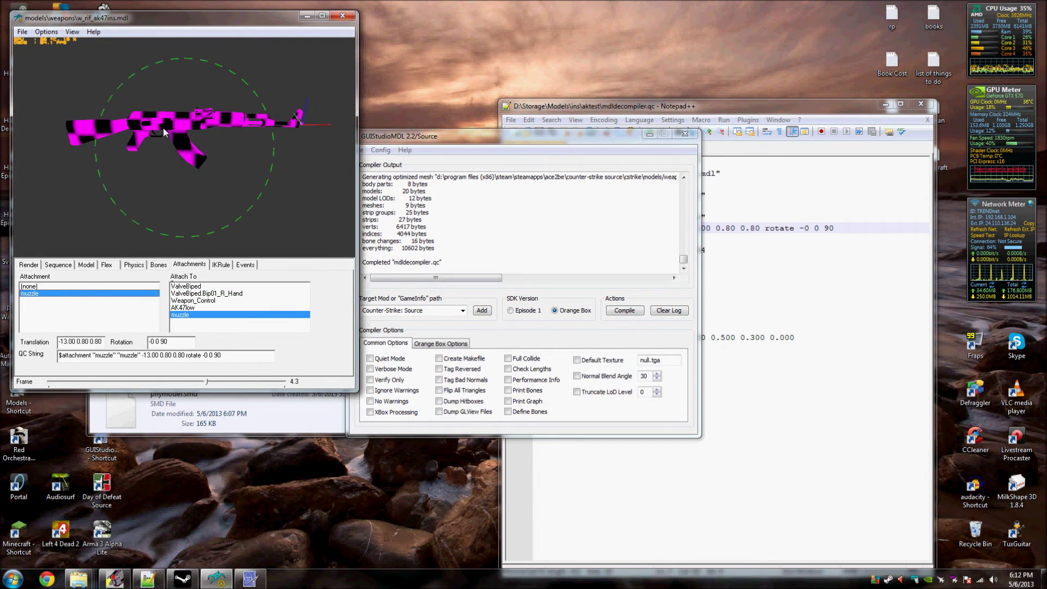
left_click_drag(164, 131, 109, 93)
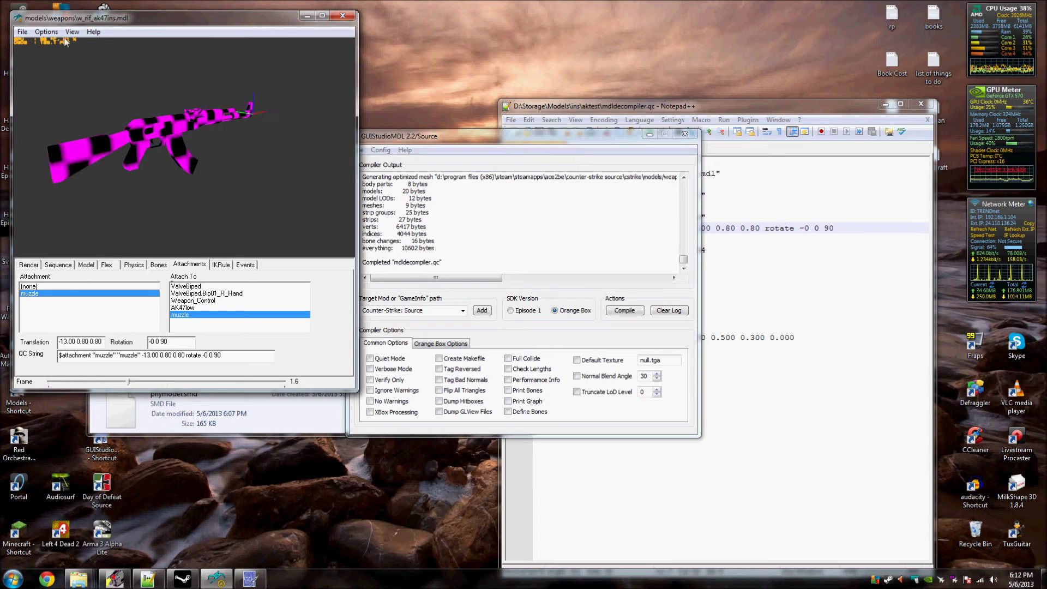
Load the alyx.mdl character model from the models folder into Model Viewer
left_click(21, 32)
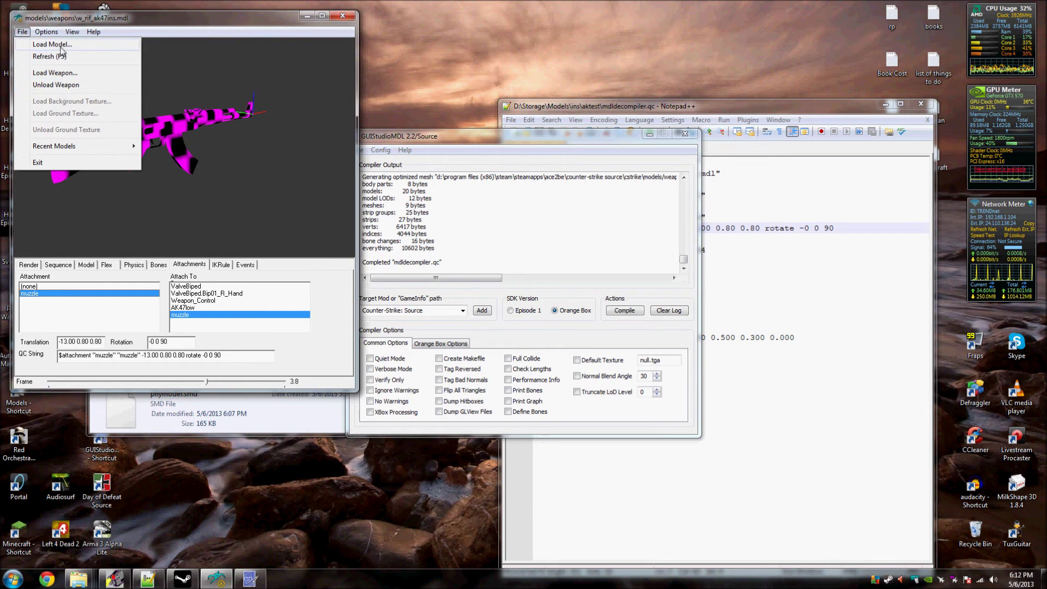
left_click(62, 45)
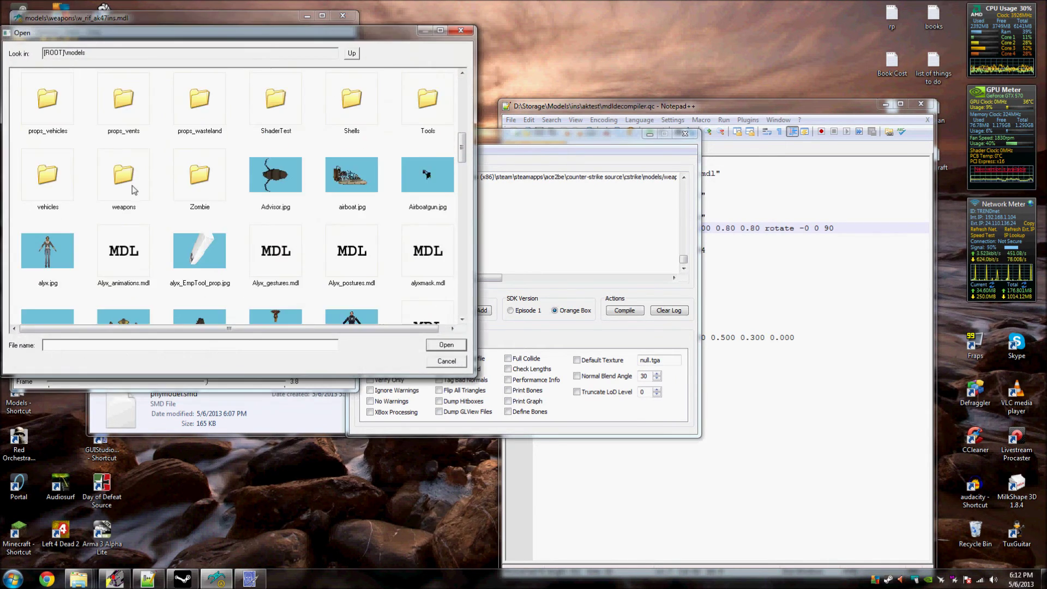
double_click(31, 254)
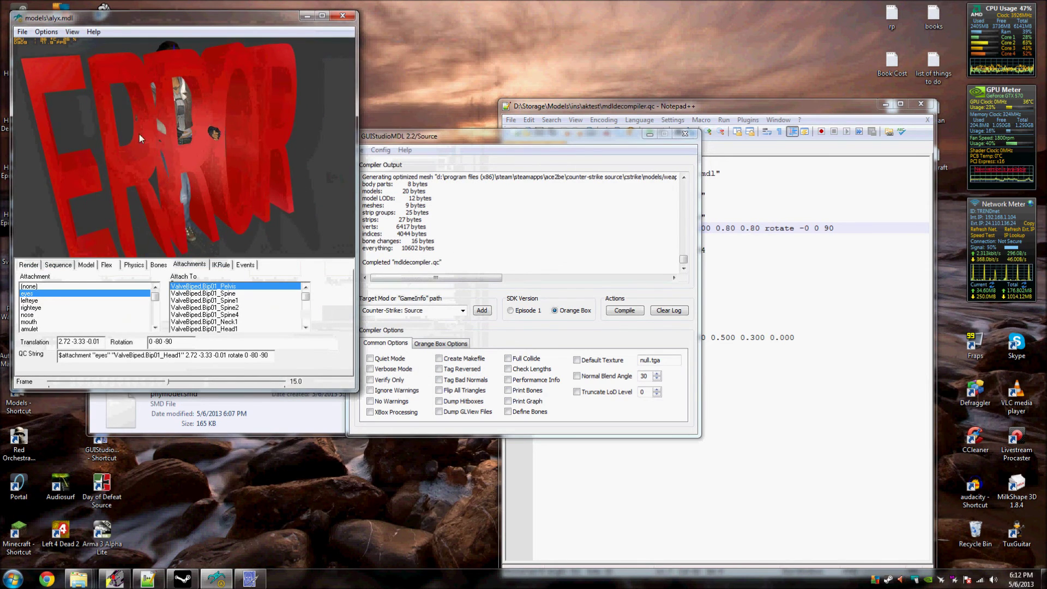
Load the compiled AK-47 world model from the weapons folder as Alyx's weapon
left_click(22, 32)
left_click(49, 73)
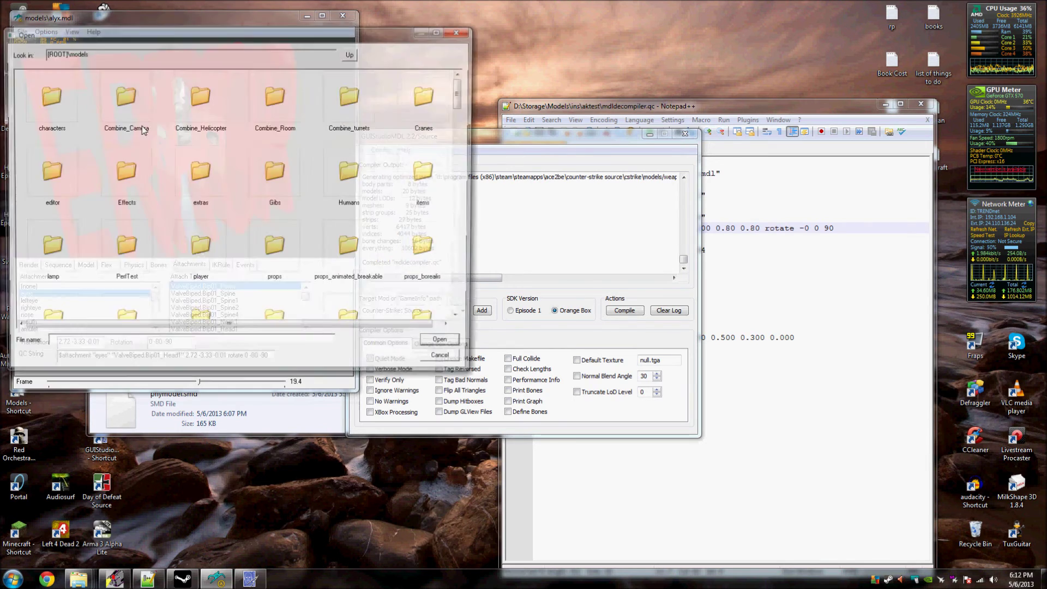
scroll(158, 208, "down", 5)
double_click(132, 185)
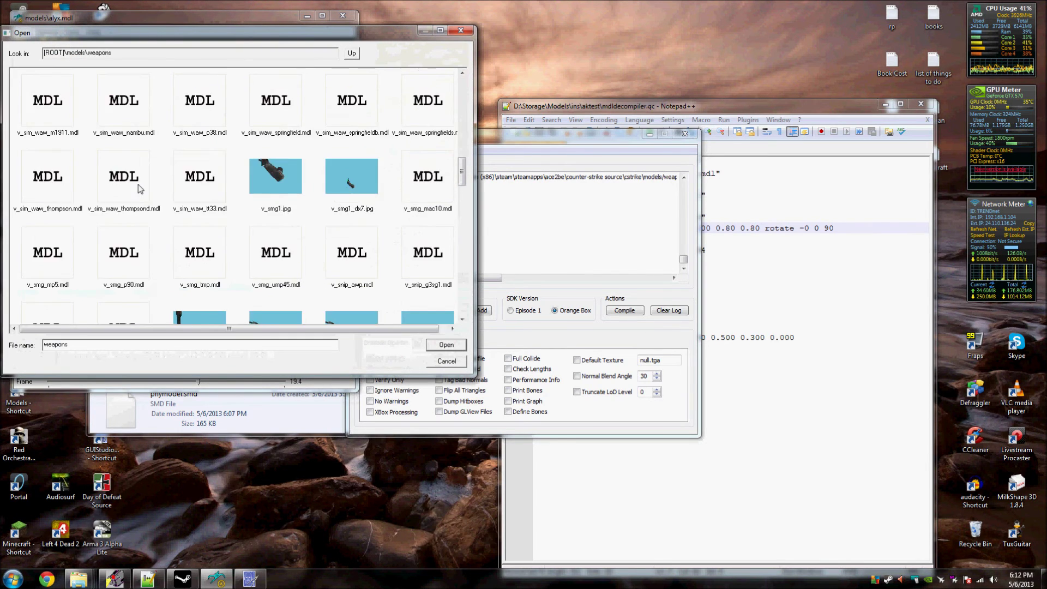
scroll(139, 185, "down", 10)
scroll(138, 185, "down", 10)
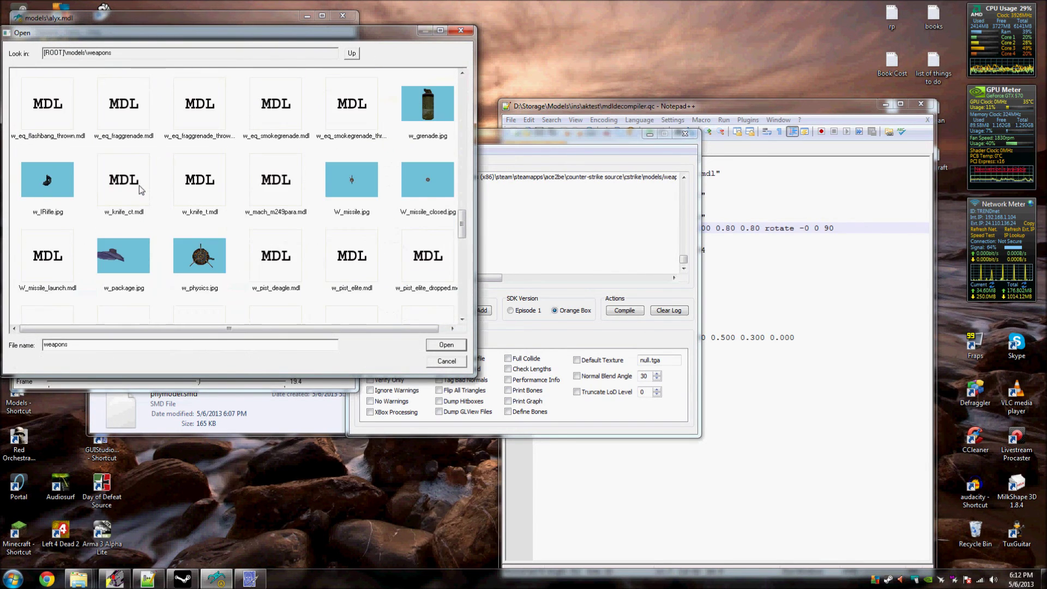
double_click(194, 89)
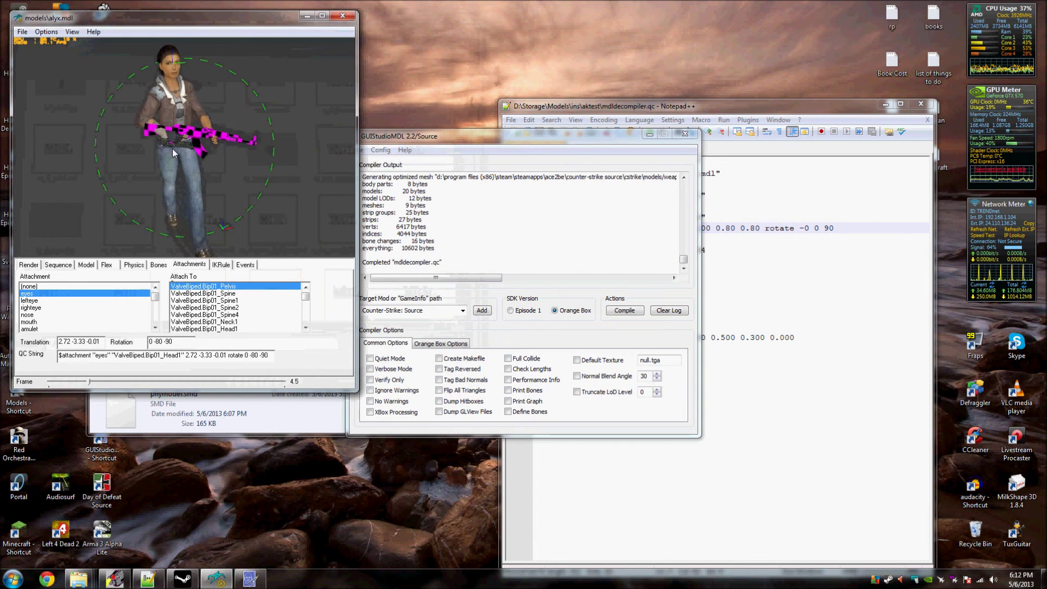
Examine how the AK-47 sits in Alyx's hands, from close up and from different angles
mouse_move(178, 146)
right_mouse_down()
mouse_move(174, 122)
mouse_move(177, 133)
right_mouse_up()
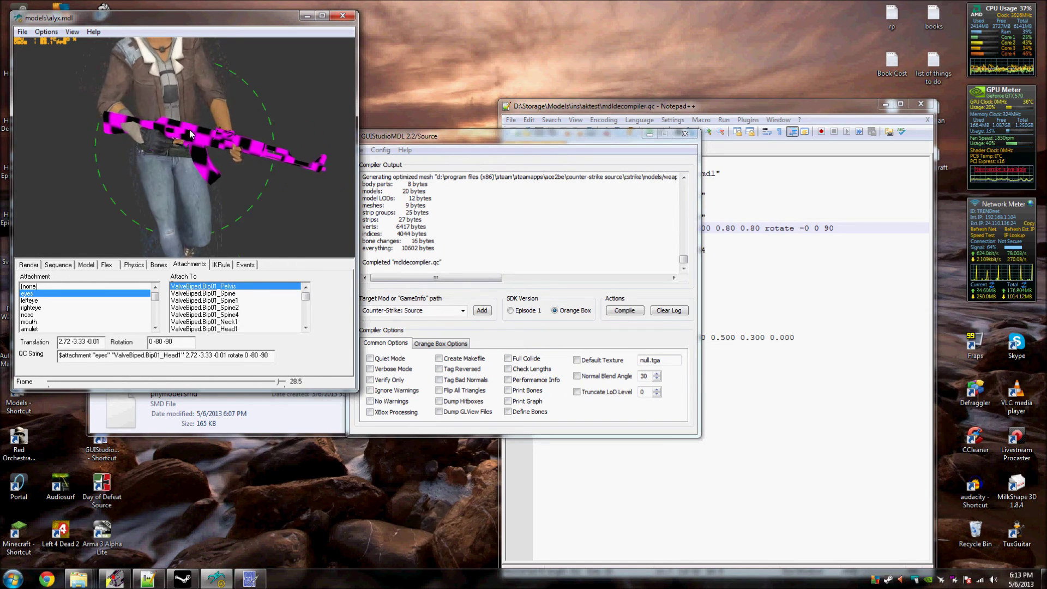
left_click_drag(180, 137, 192, 140)
right_click_drag(192, 139, 194, 153)
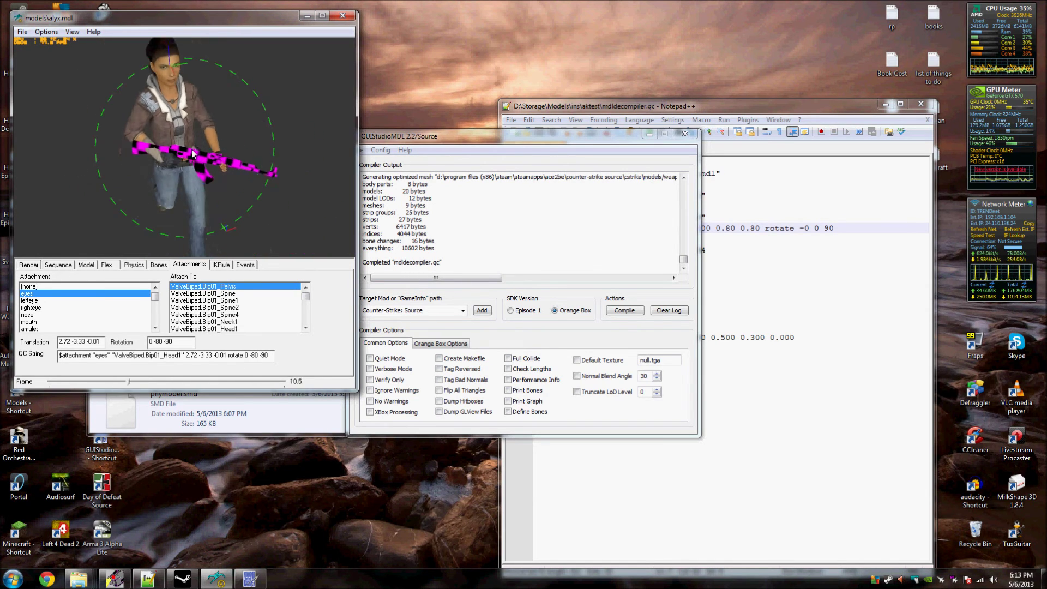
left_click_drag(194, 154, 201, 145)
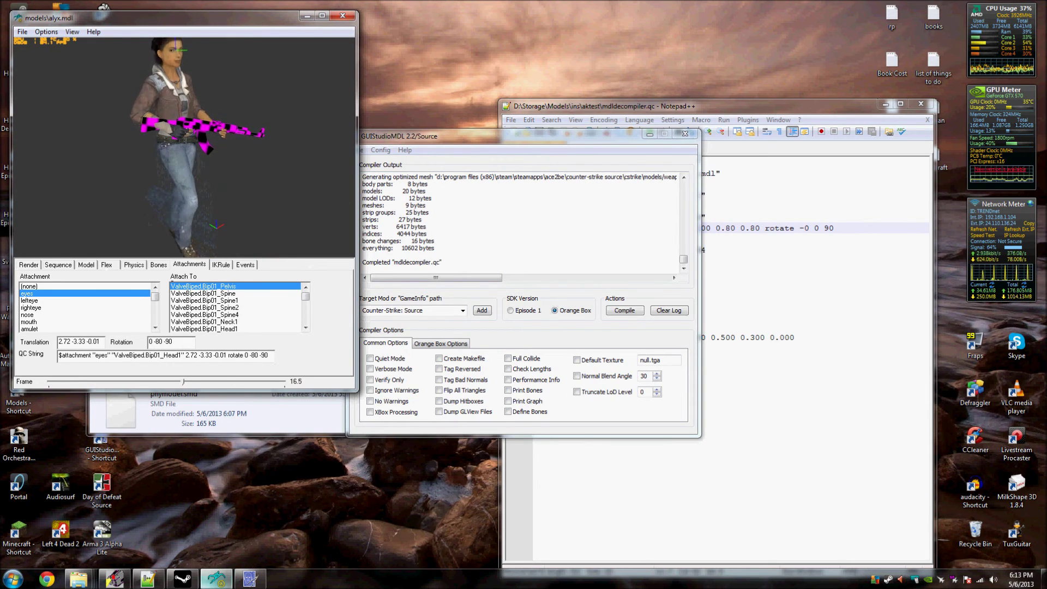
Switch to the steamapps folder in Windows Explorer and open sourcesdk\bin\ep1\bin within the Steam account's folder
left_click(316, 428)
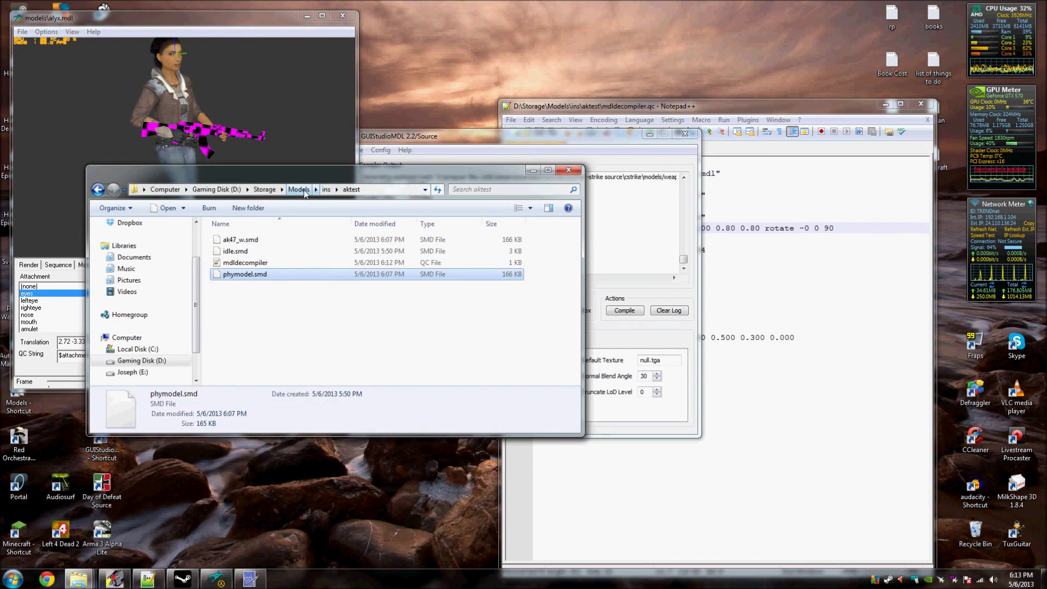
mouse_move(91, 570)
mouse_move(80, 528)
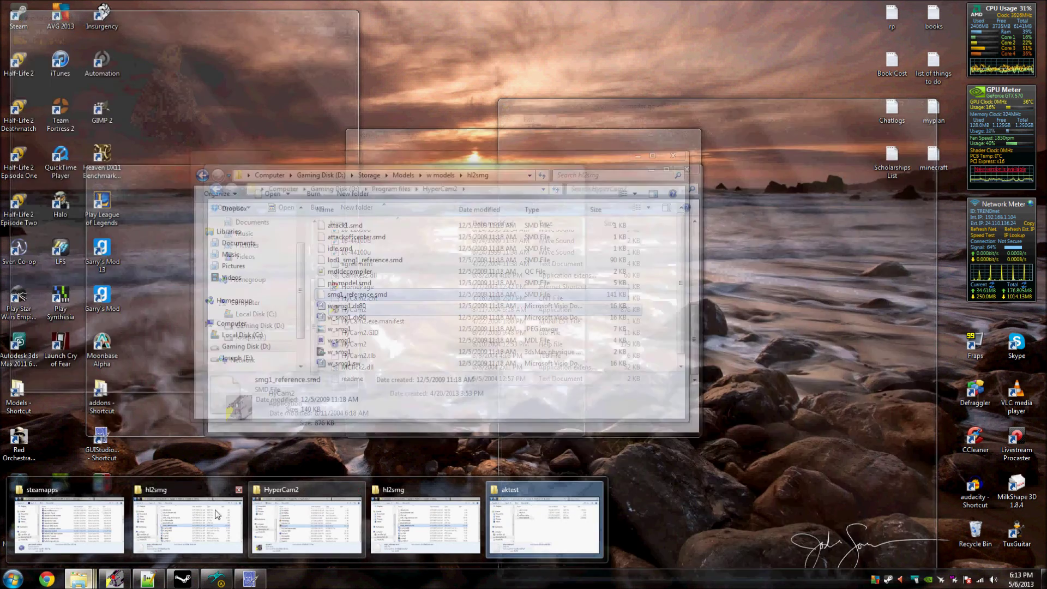
left_click(81, 528)
scroll(349, 245, "up", 5)
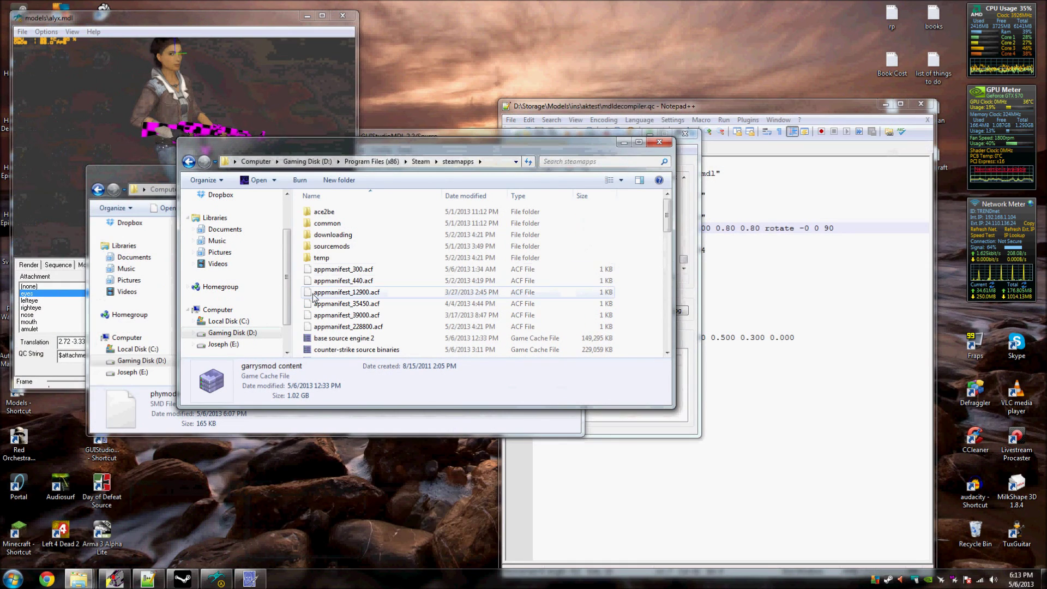
double_click(348, 214)
scroll(360, 251, "down", 3)
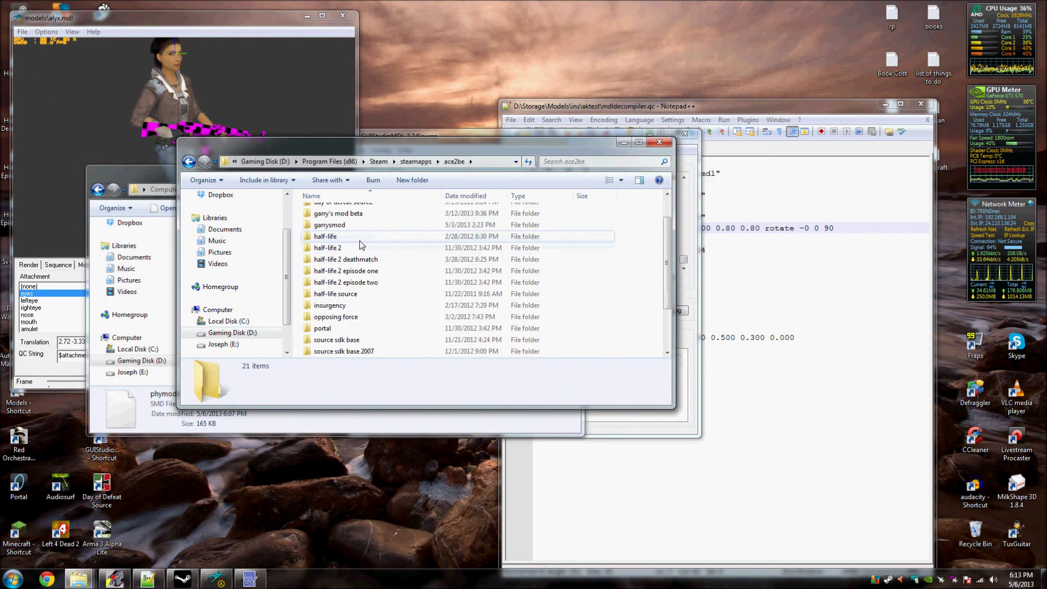
double_click(358, 306)
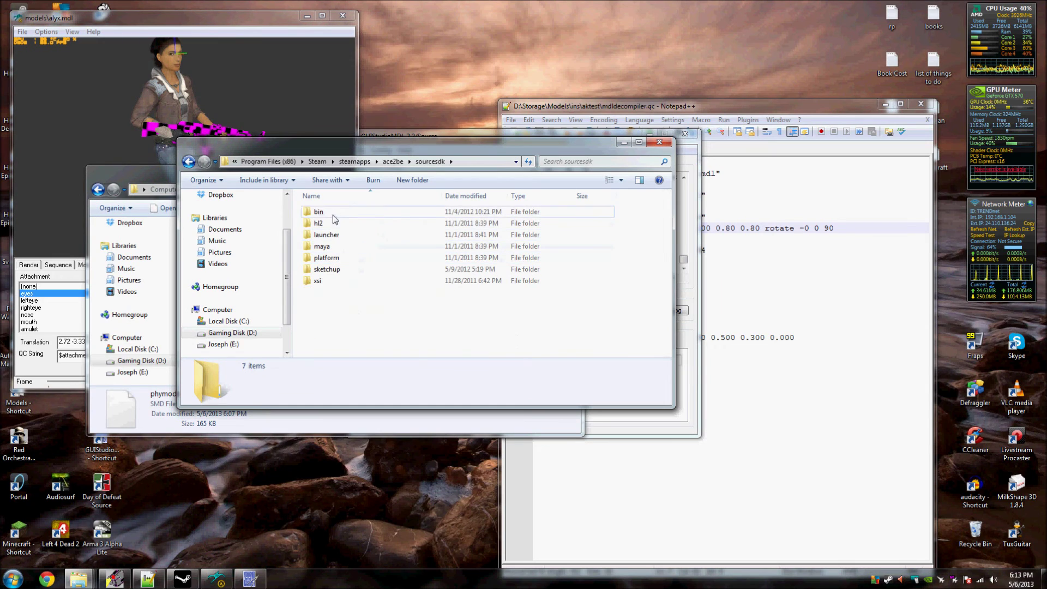
double_click(333, 211)
double_click(333, 211)
double_click(332, 211)
Launch mdldecompiler from the SDK's bin folder
scroll(355, 250, "down", 3)
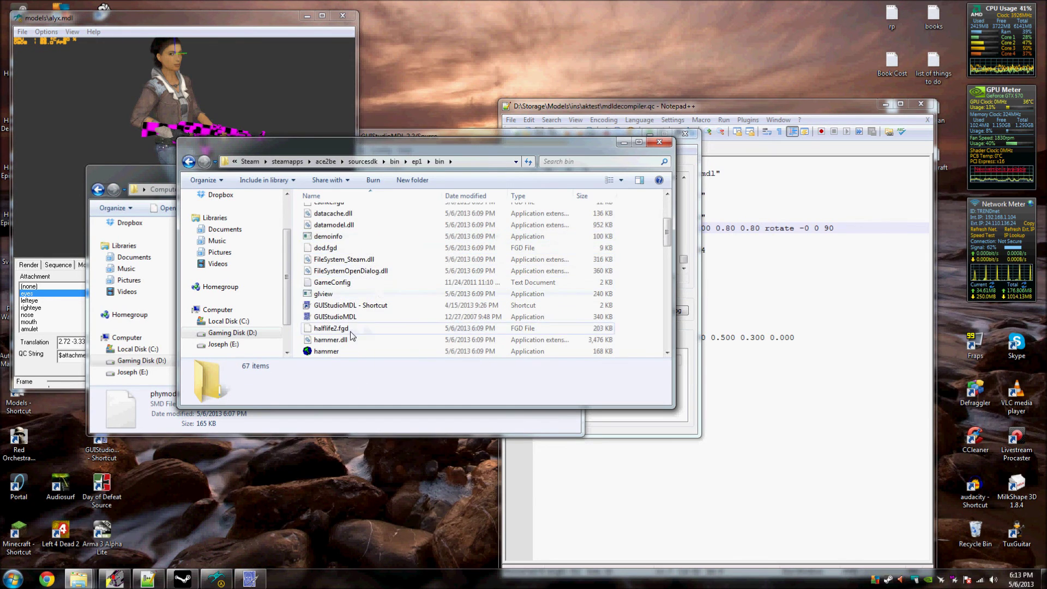
scroll(349, 283, "down", 4)
left_click(347, 305)
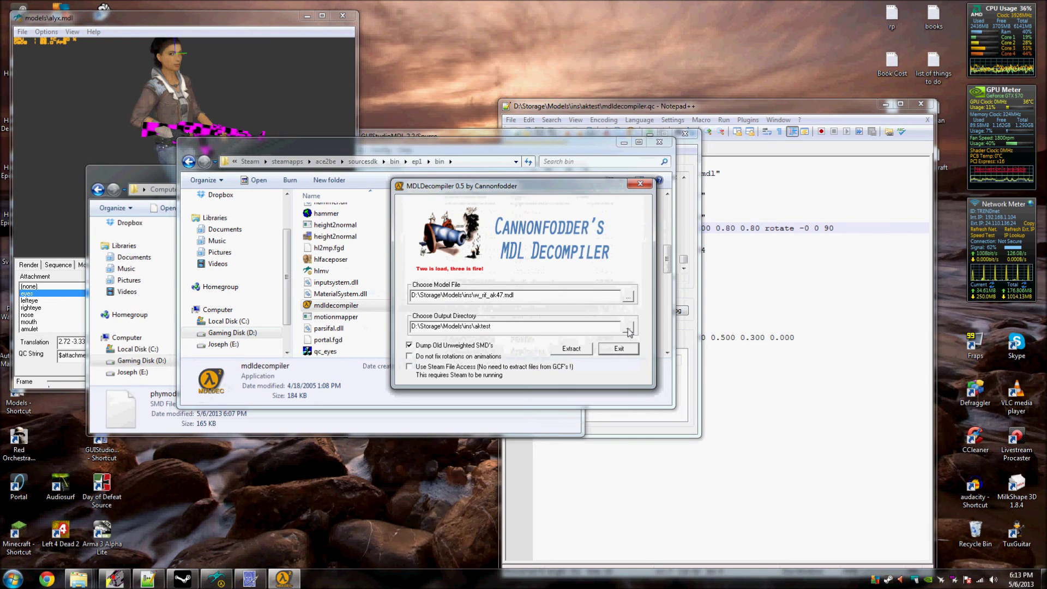
Keep the current model file and create a folder named aktest2 inside ins while choosing the decompiler's output directory
left_click(628, 296)
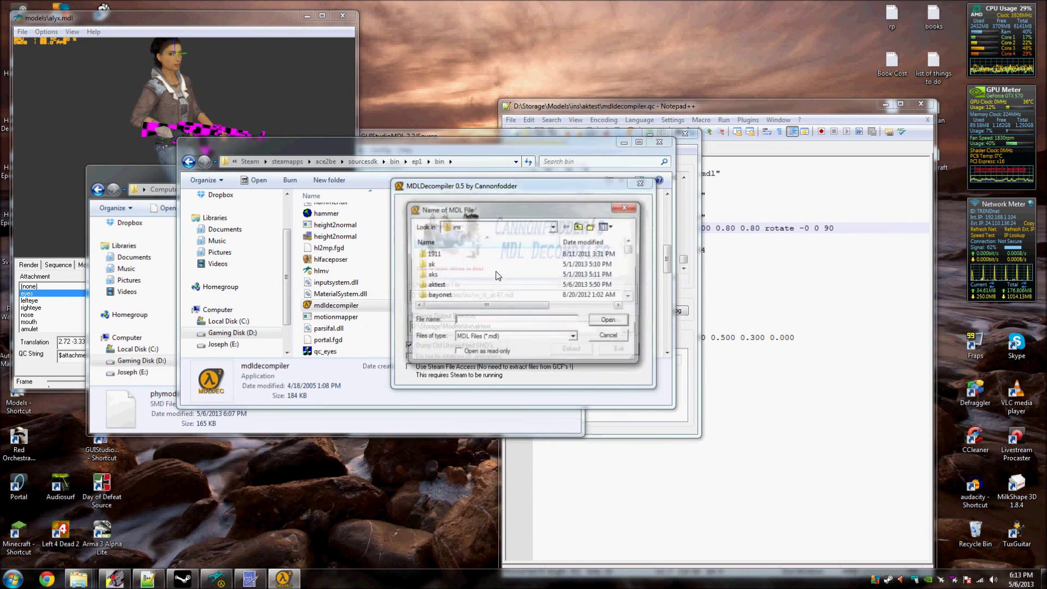
left_click(608, 331)
left_click(628, 326)
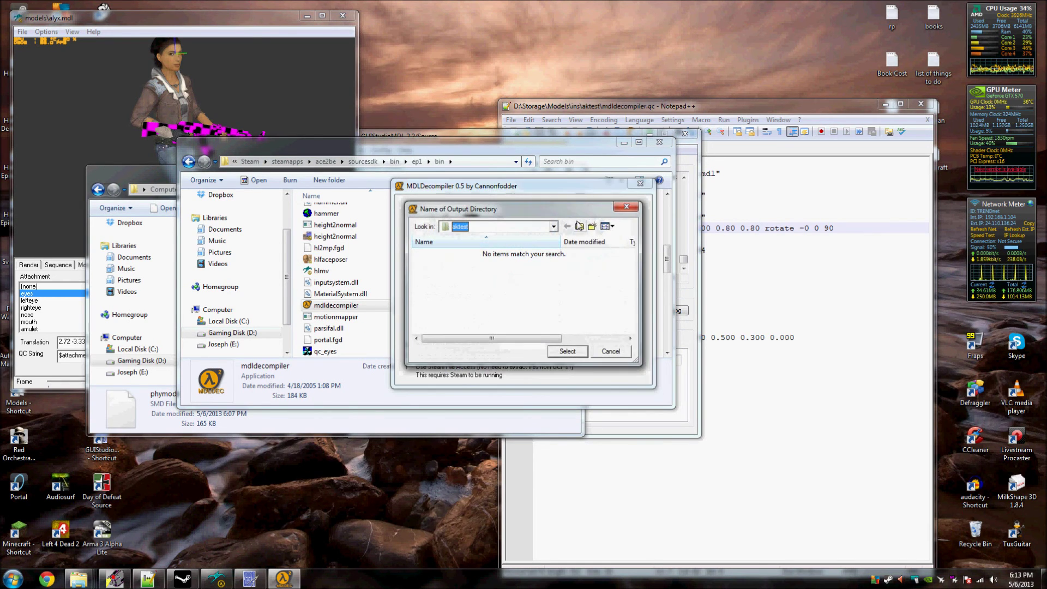
left_click(555, 228)
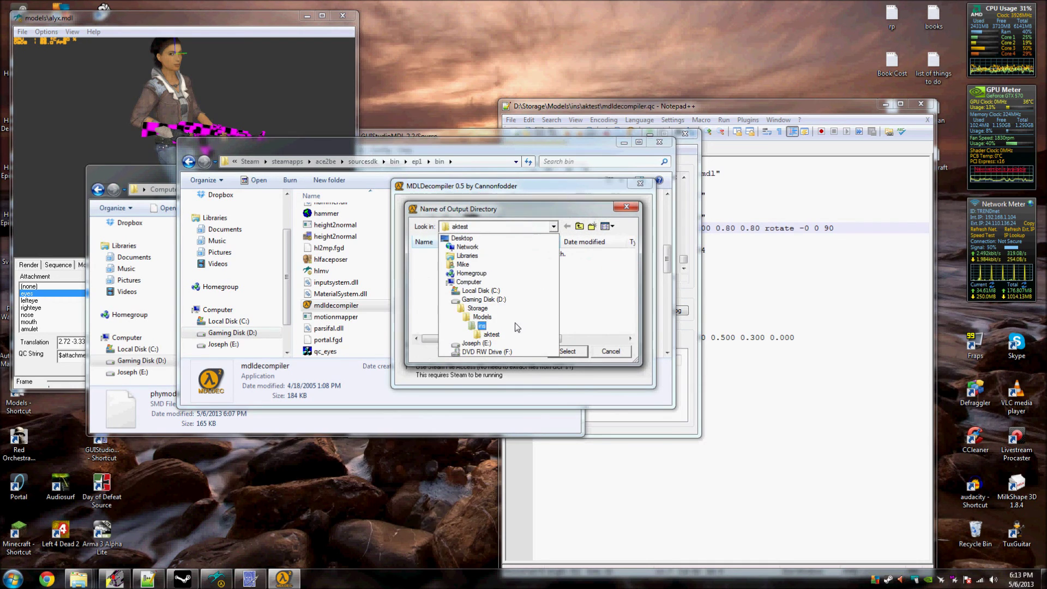
left_click(477, 326)
left_click(593, 227)
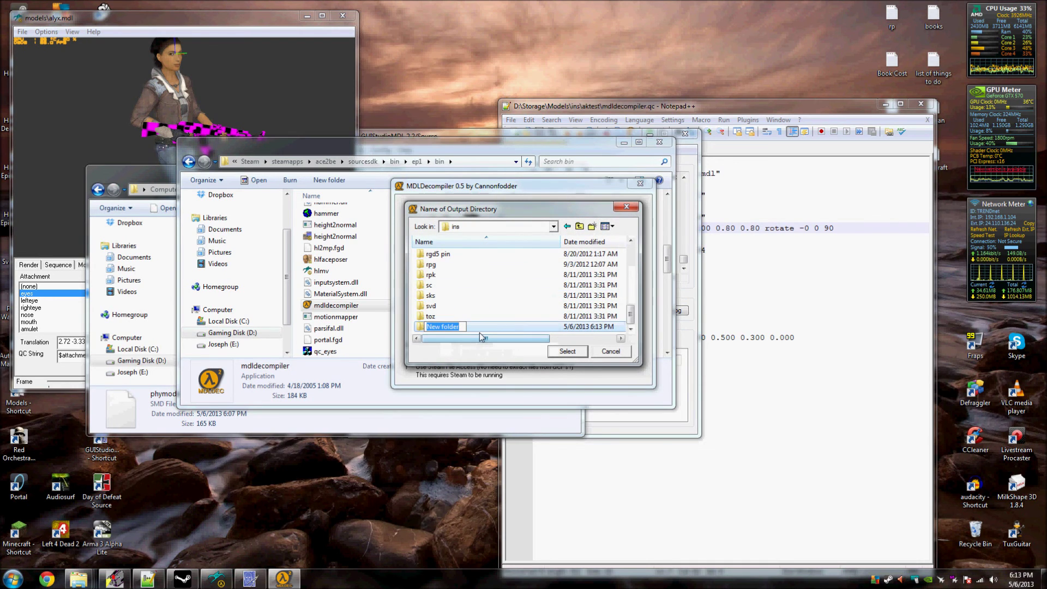
type("aktest")
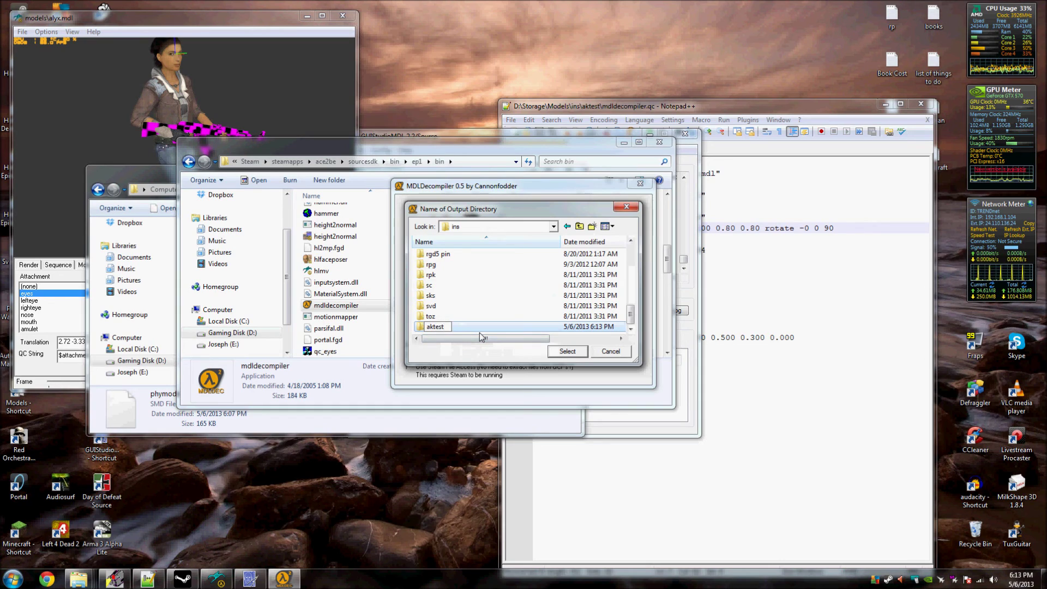
key("BackSpace")
key("BackSpace")
key("BackSpace")
key("BackSpace")
key("BackSpace")
key("BackSpace")
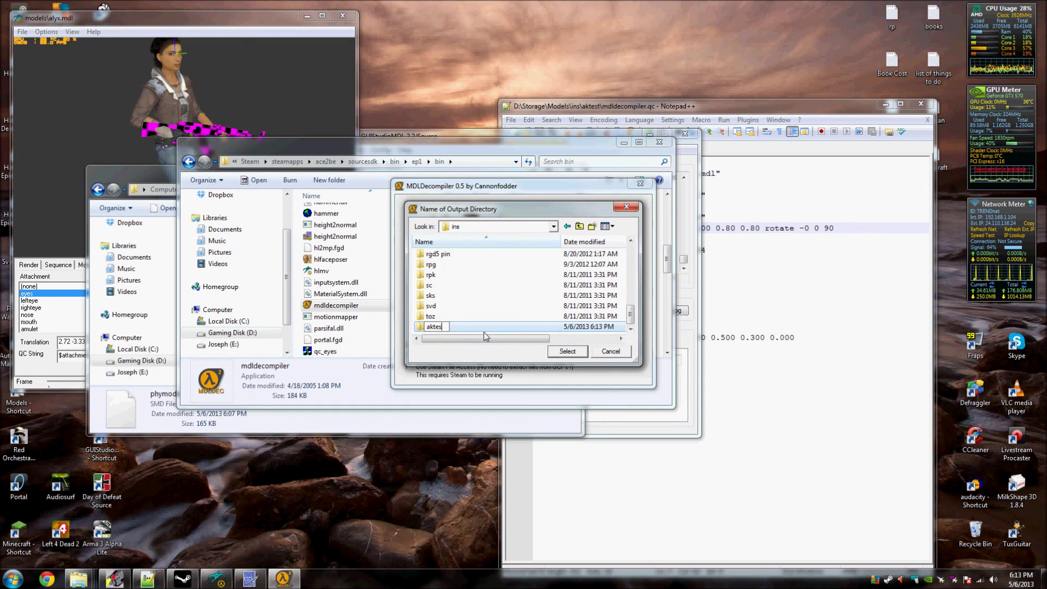
key("Return")
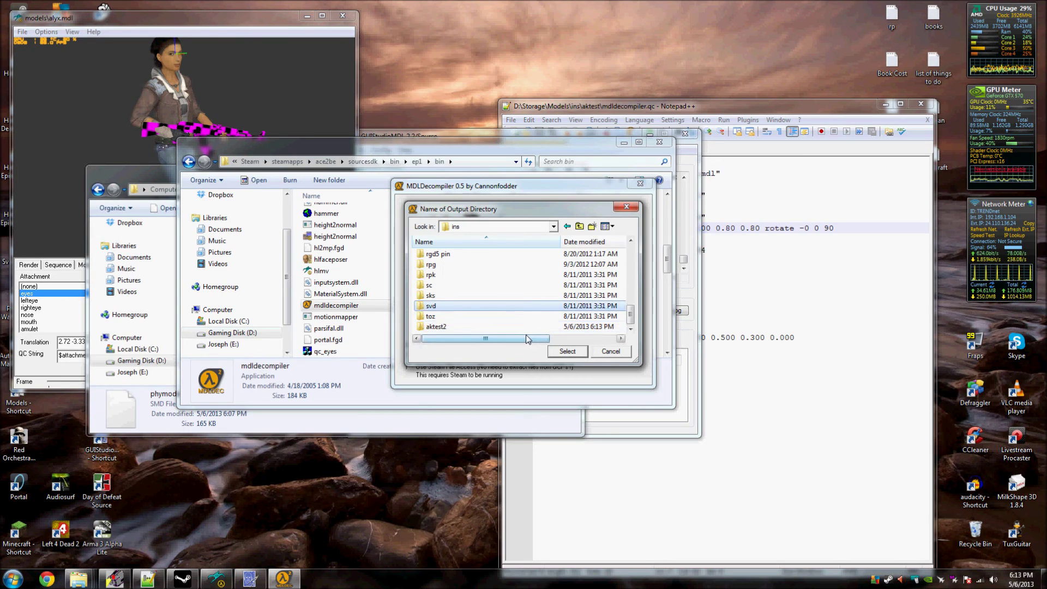
Set aktest2 as the output directory and extract the w_rif_ak47.mdl model into it
double_click(529, 326)
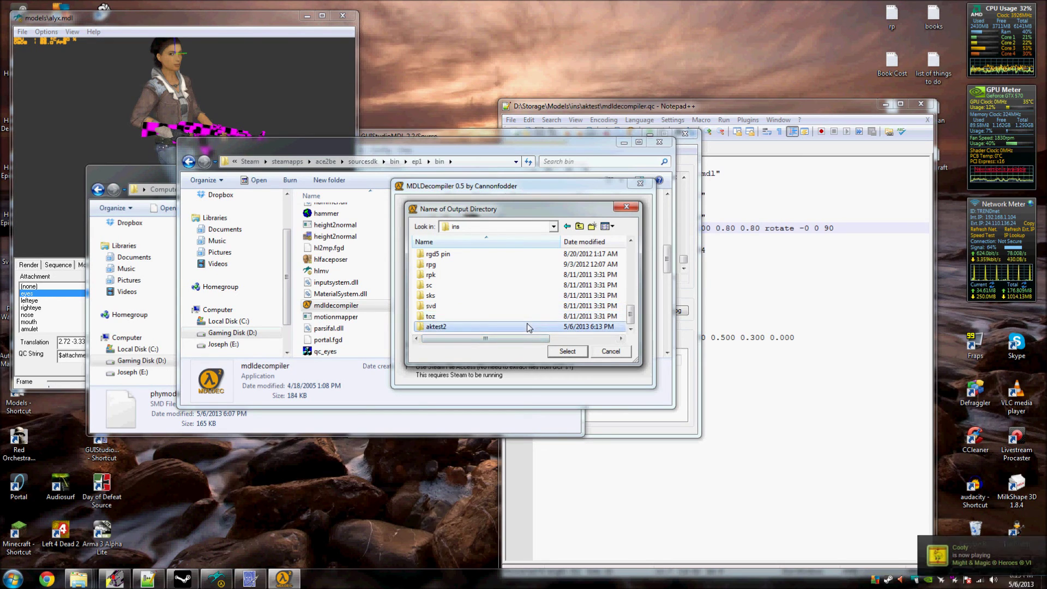
left_click(567, 351)
left_click(577, 351)
left_click(585, 303)
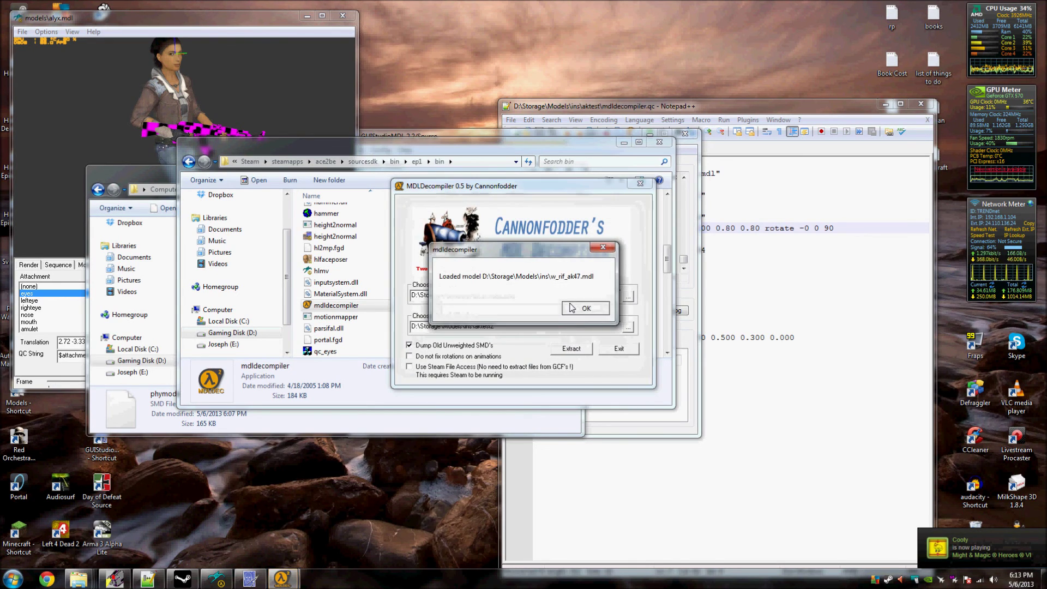
left_click(584, 305)
left_click(549, 305)
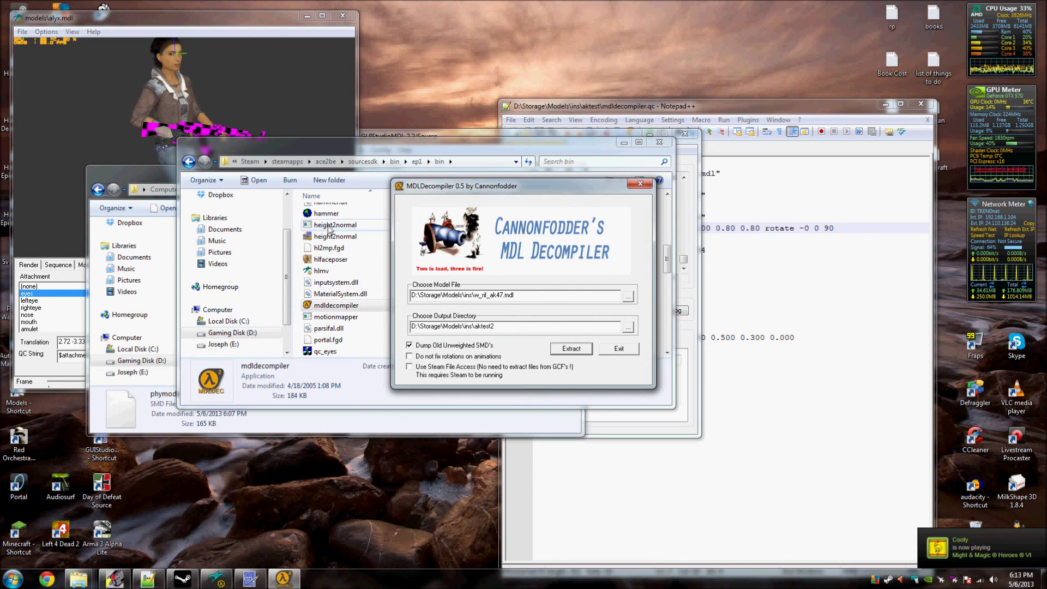
Switch to GUIStudioMDL and load the mdldecompiler QC file from the aktest2 folder inside ins
left_click(250, 579)
left_click(358, 150)
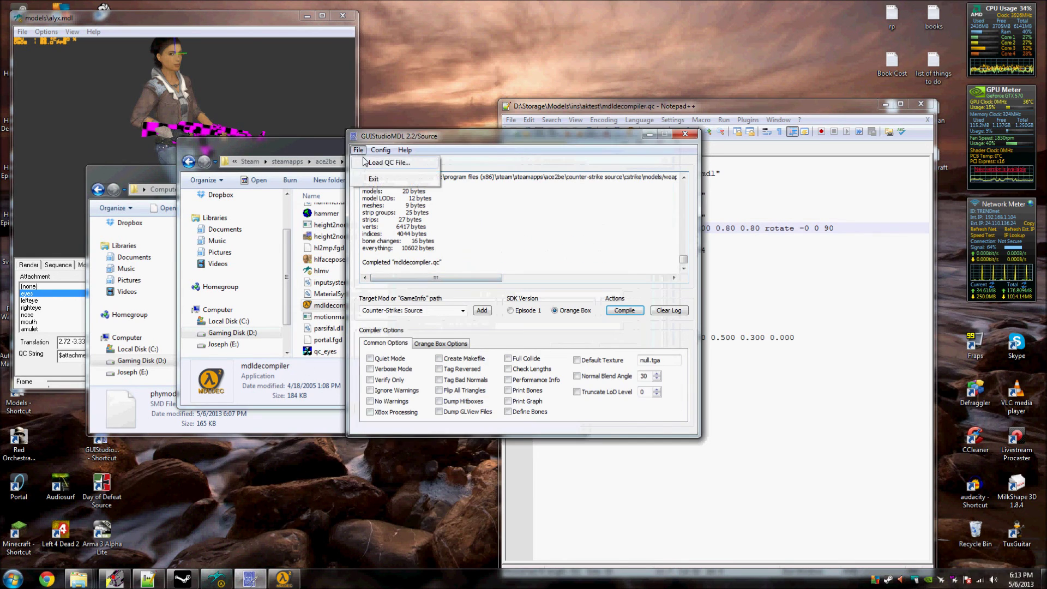
left_click(387, 162)
left_click(564, 194)
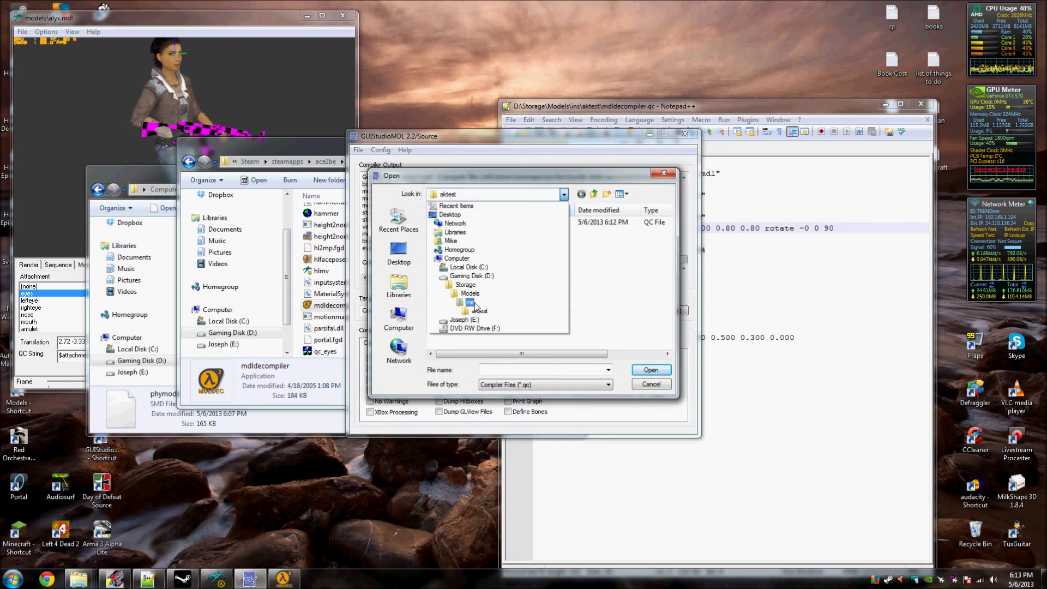
left_click(472, 303)
double_click(466, 263)
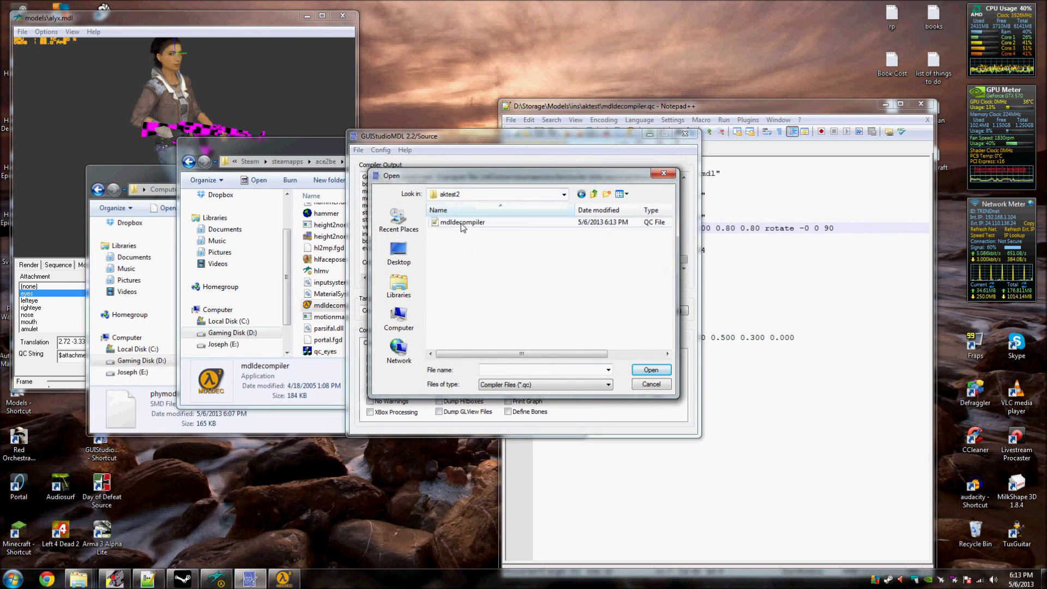
double_click(460, 224)
Switch to the aktest folder's Explorer window, go up to ins and open aktest2's mdldecompiler QC file for editing in Notepad++
left_click(701, 315)
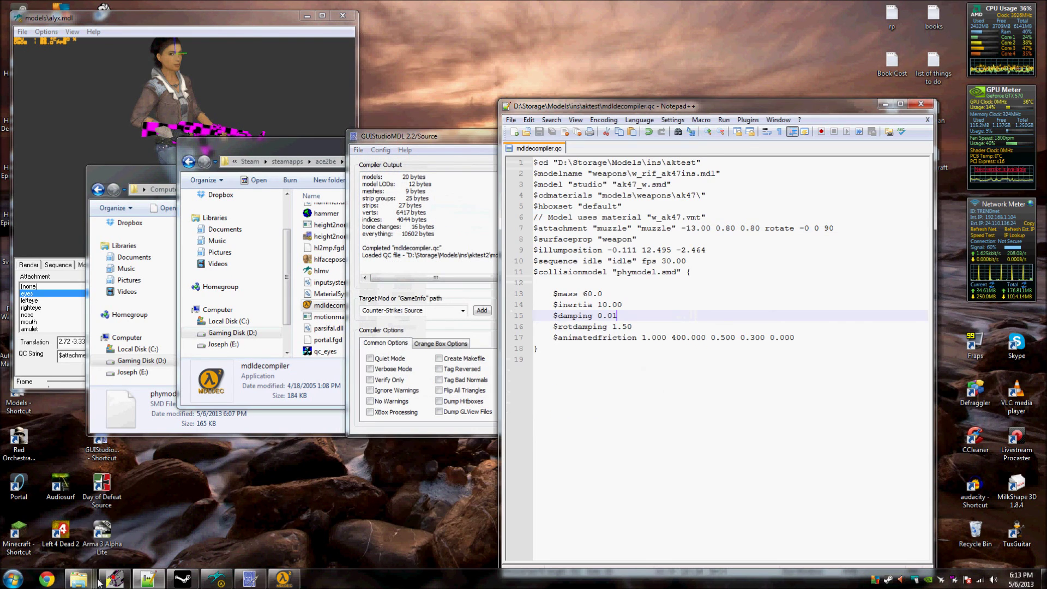
mouse_move(82, 579)
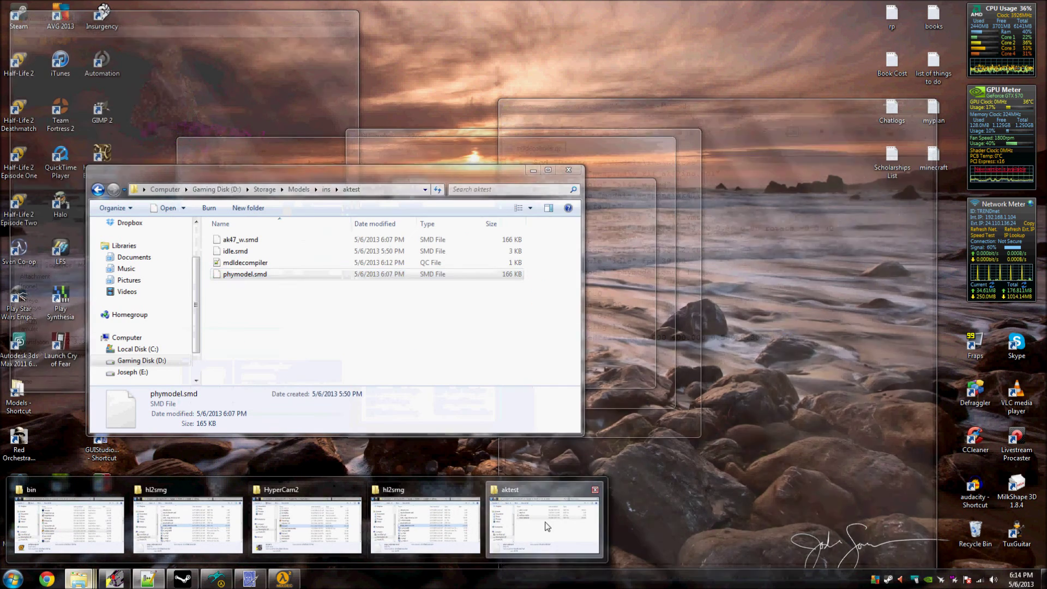
left_click(547, 526)
left_click(326, 189)
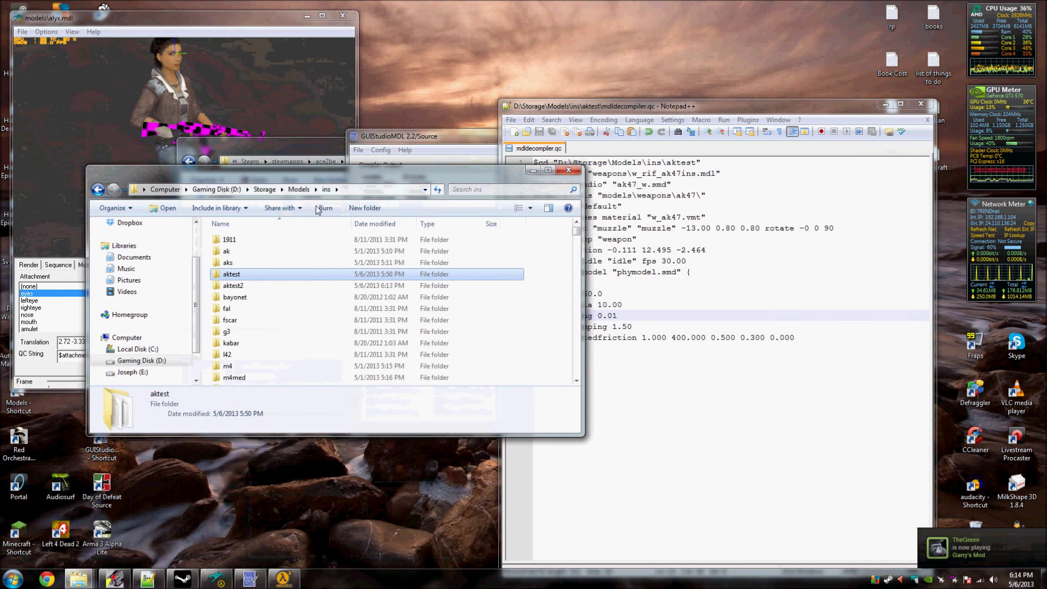
double_click(248, 284)
double_click(245, 262)
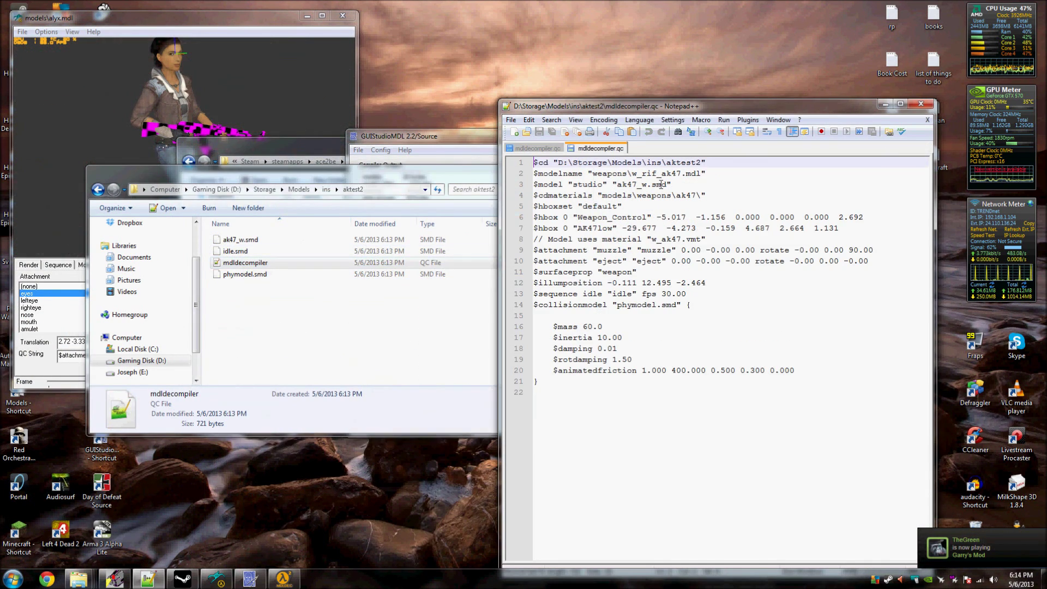
Change the QC's model name to weapons\w_rif_ak47in.mdl, save the file and compile it in GUIStudioMDL
left_click(684, 175)
type("in")
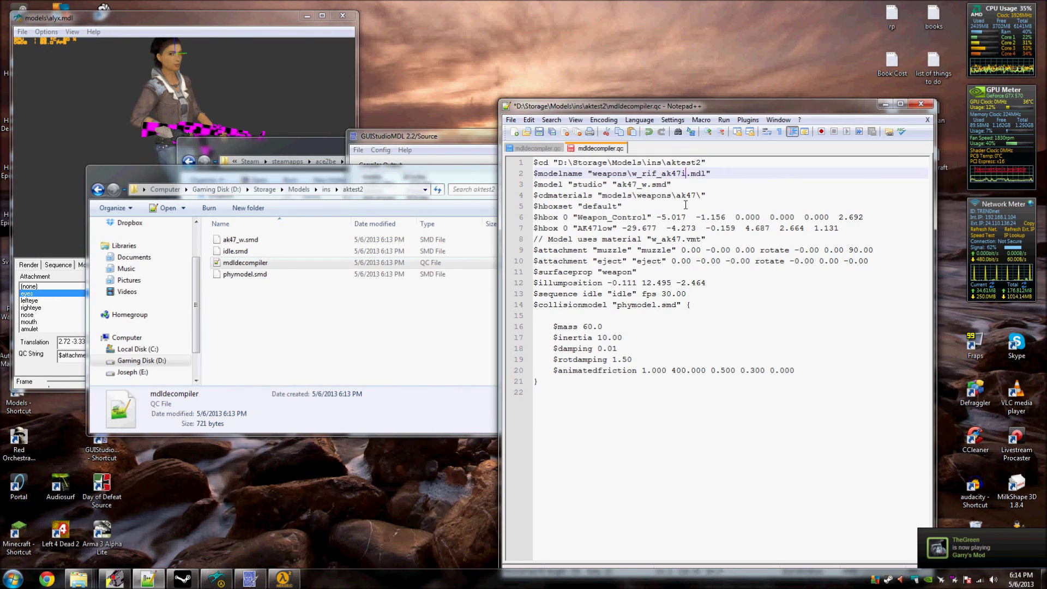
left_click(264, 581)
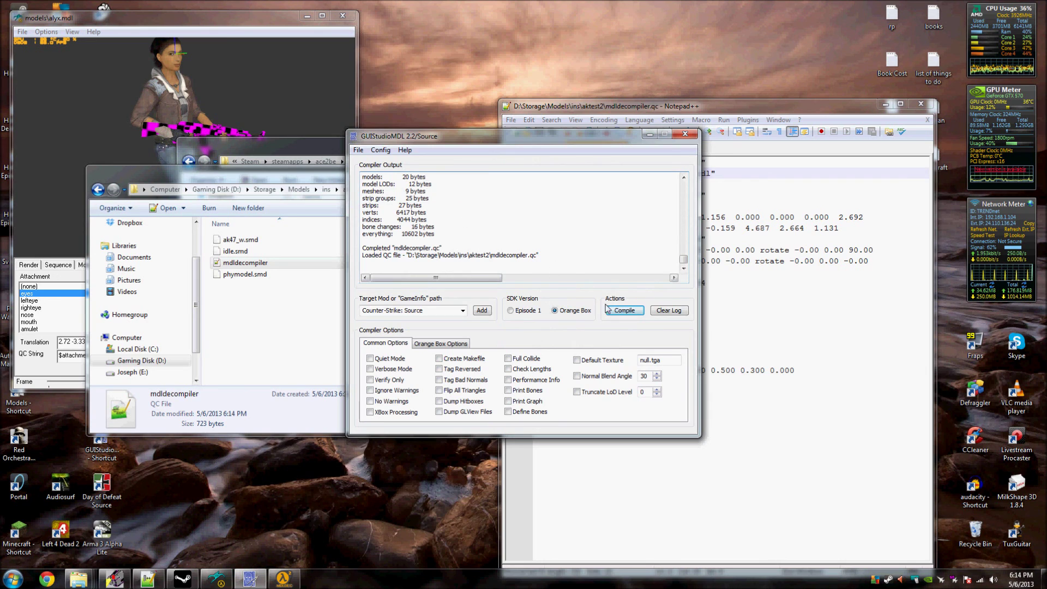
left_click(622, 310)
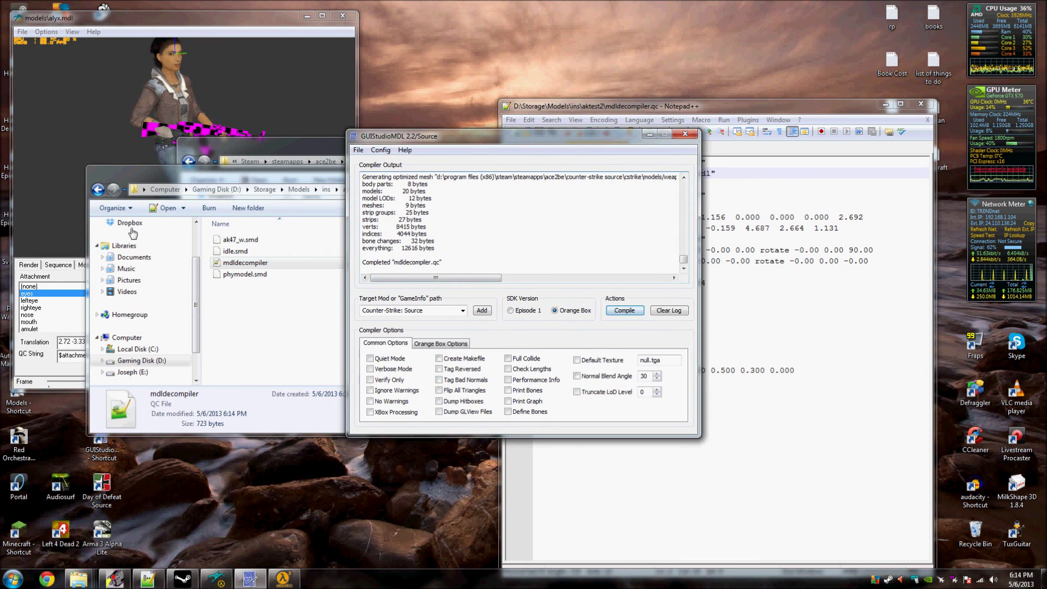
Switch to the model viewer, load w_rif_ak47in.mdl from the weapons folder onto Alyx and check its placement from different angles
left_click(37, 22)
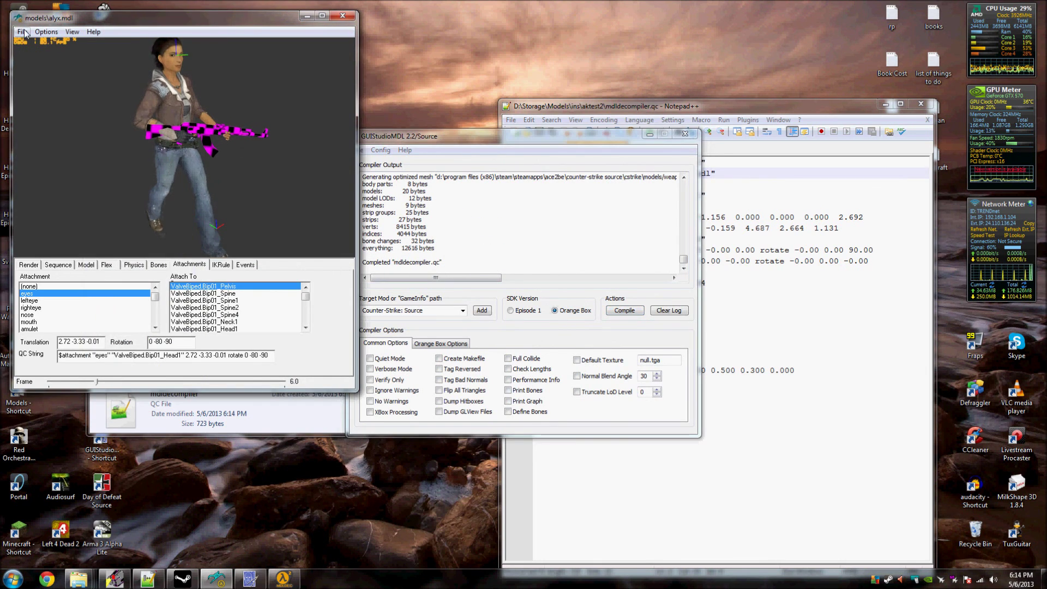
left_click(22, 32)
left_click(52, 44)
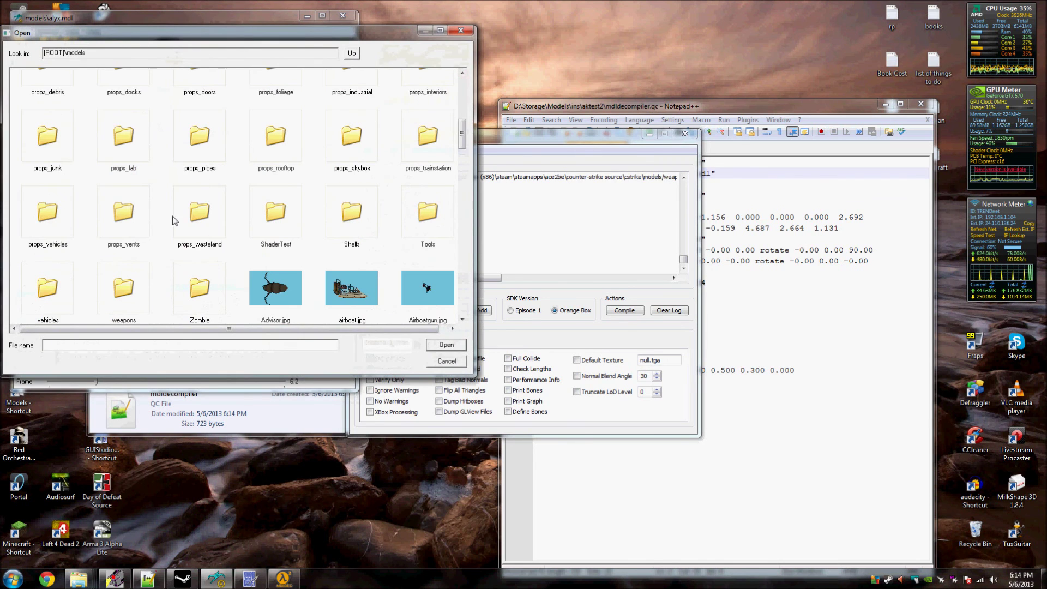
double_click(125, 289)
scroll(146, 217, "down", 10)
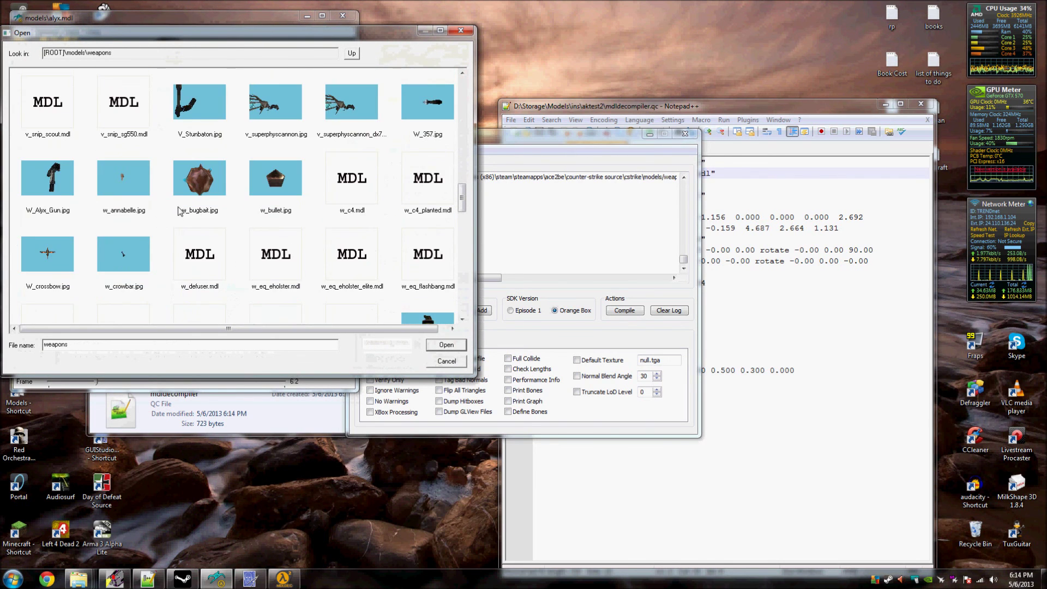
scroll(182, 202, "down", 3)
scroll(181, 202, "down", 2)
scroll(182, 202, "up", 2)
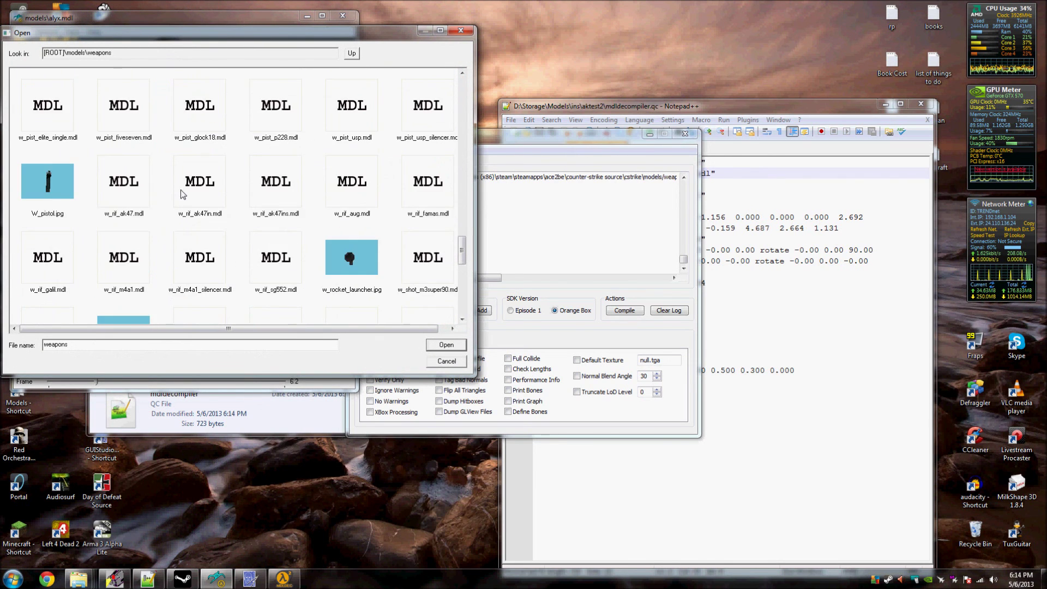
double_click(221, 186)
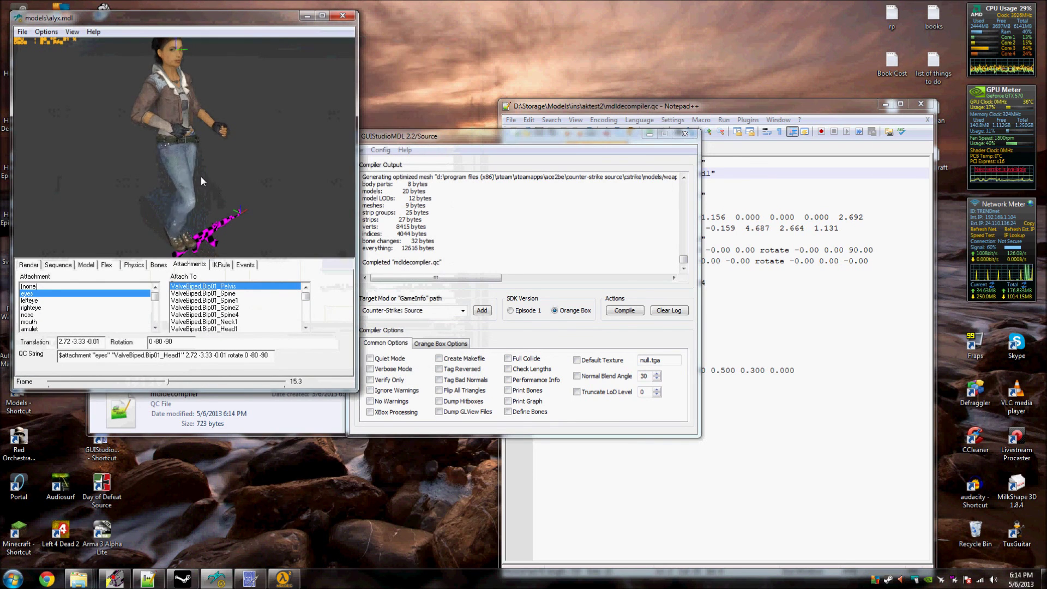
mouse_move(185, 172)
left_mouse_down()
mouse_move(155, 194)
mouse_move(231, 176)
mouse_move(232, 185)
mouse_move(172, 169)
left_mouse_up()
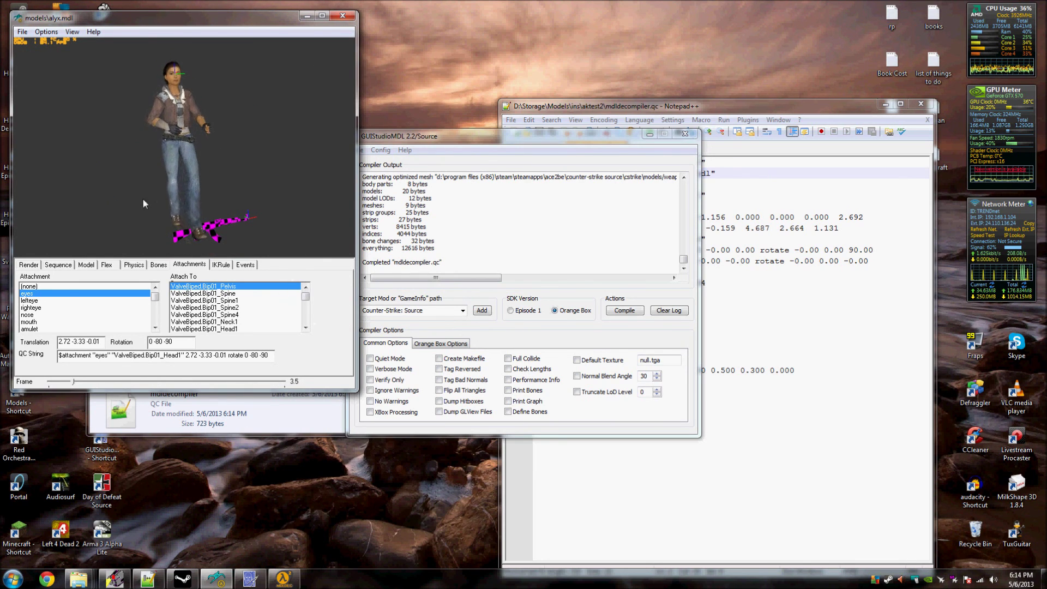
left_click_drag(143, 198, 195, 208)
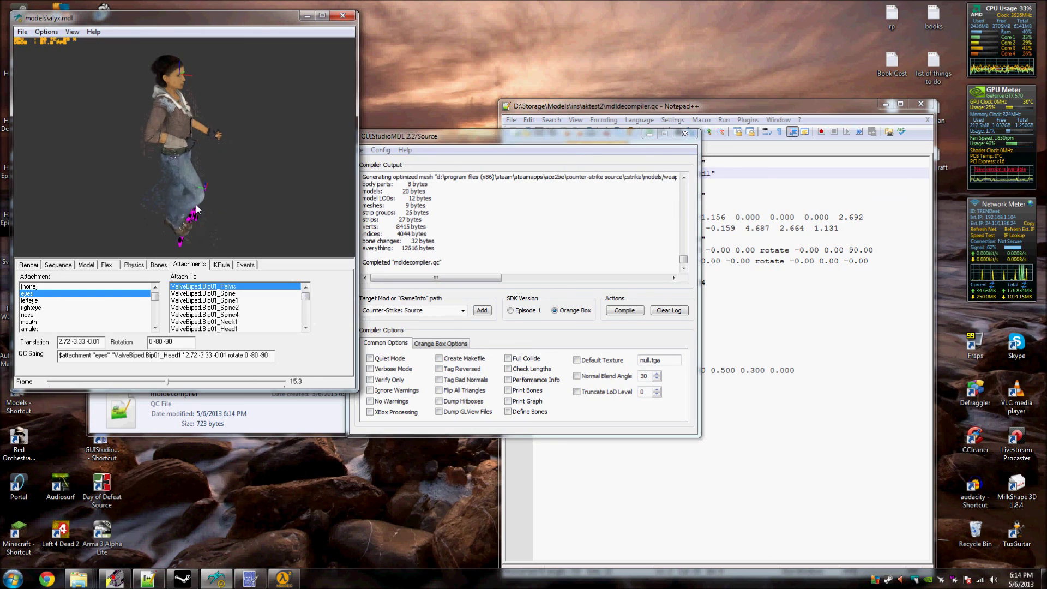